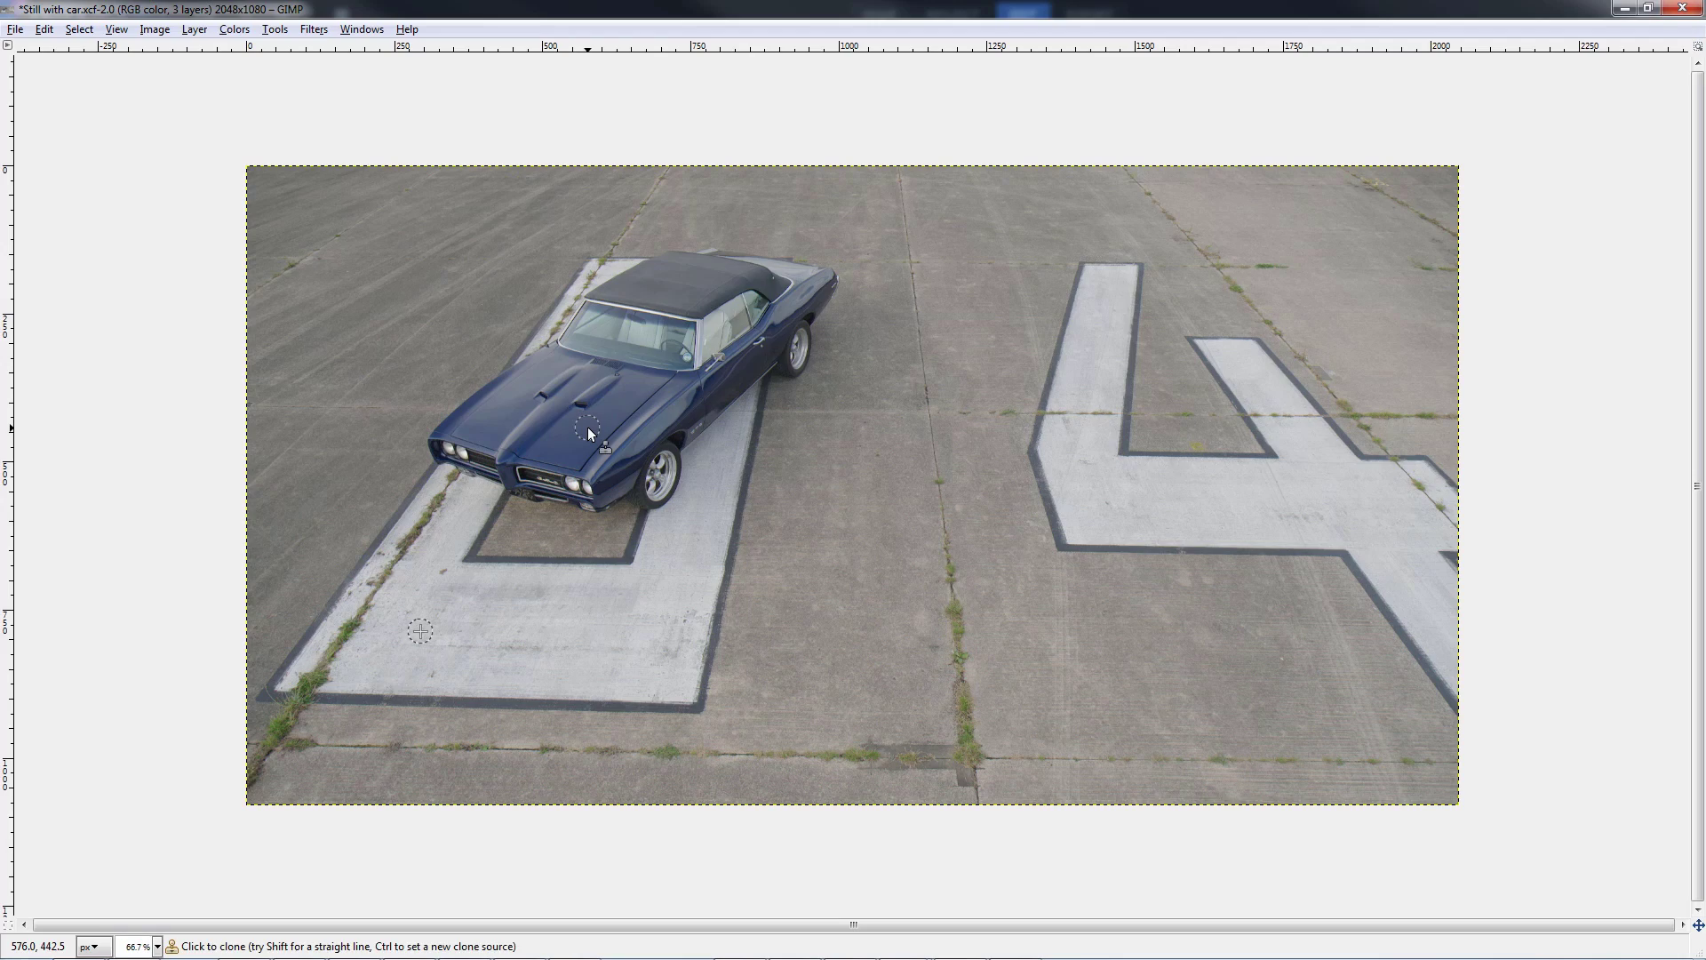
pyautogui.keyDown('ctrl'); pyautogui.scroll(3, 588, 427); pyautogui.keyUp('ctrl')
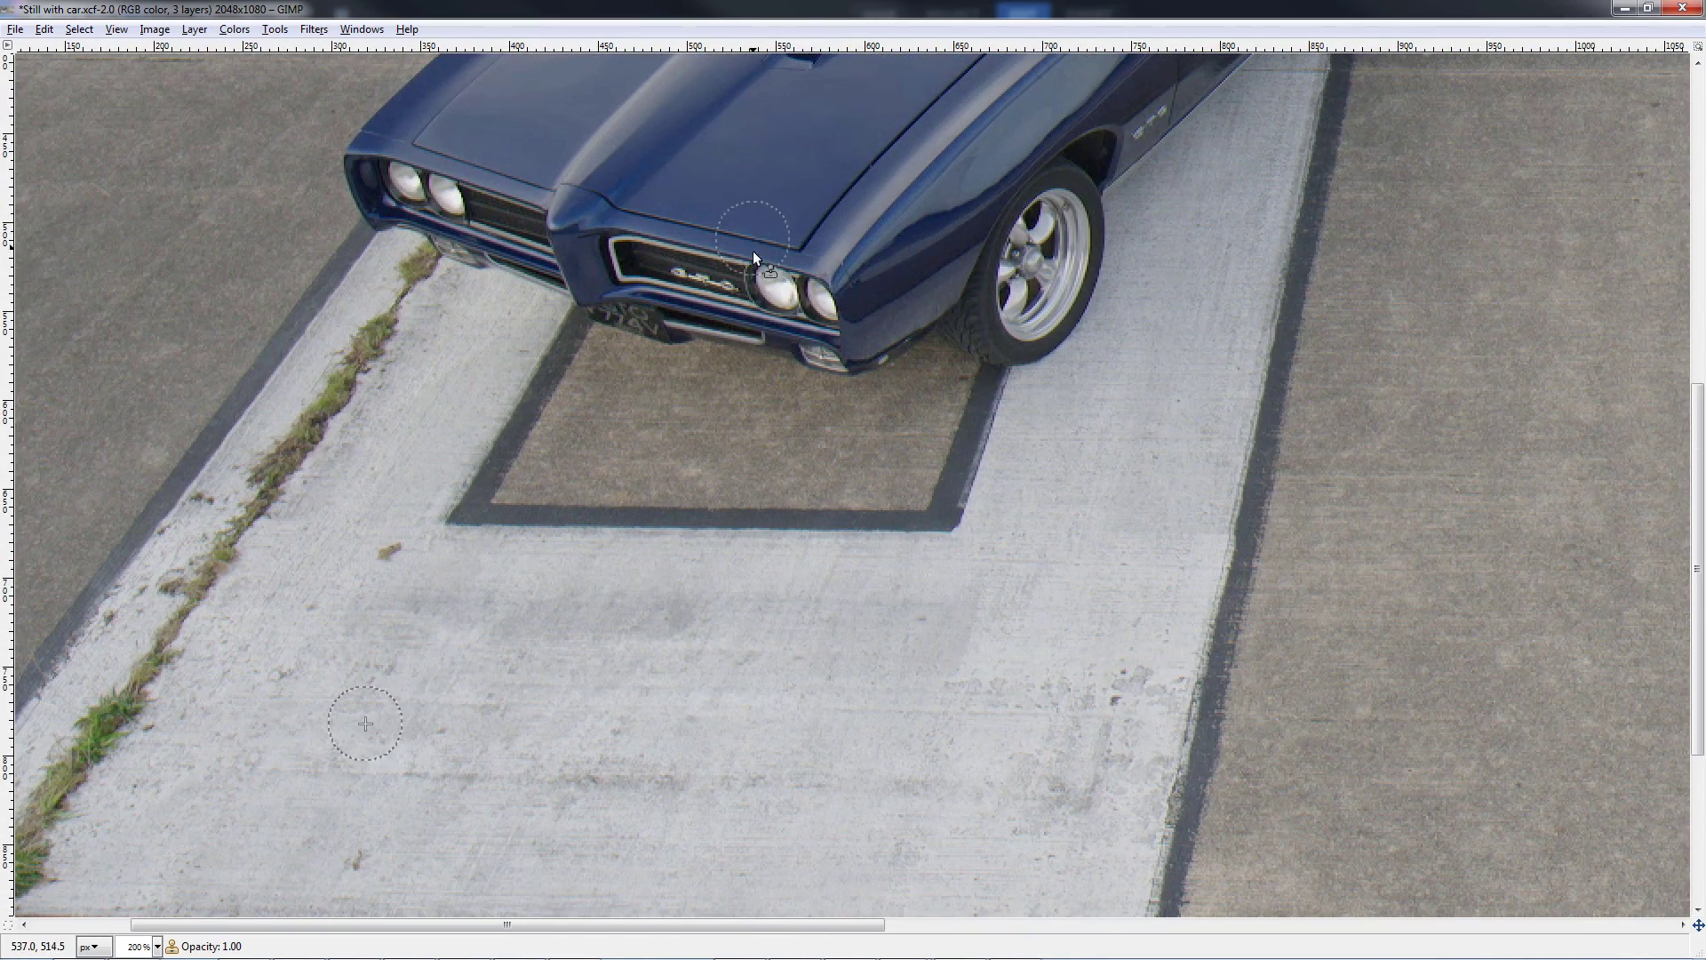
pyautogui.scroll(6, 362, 716)
pyautogui.hscroll(2, 362, 716)
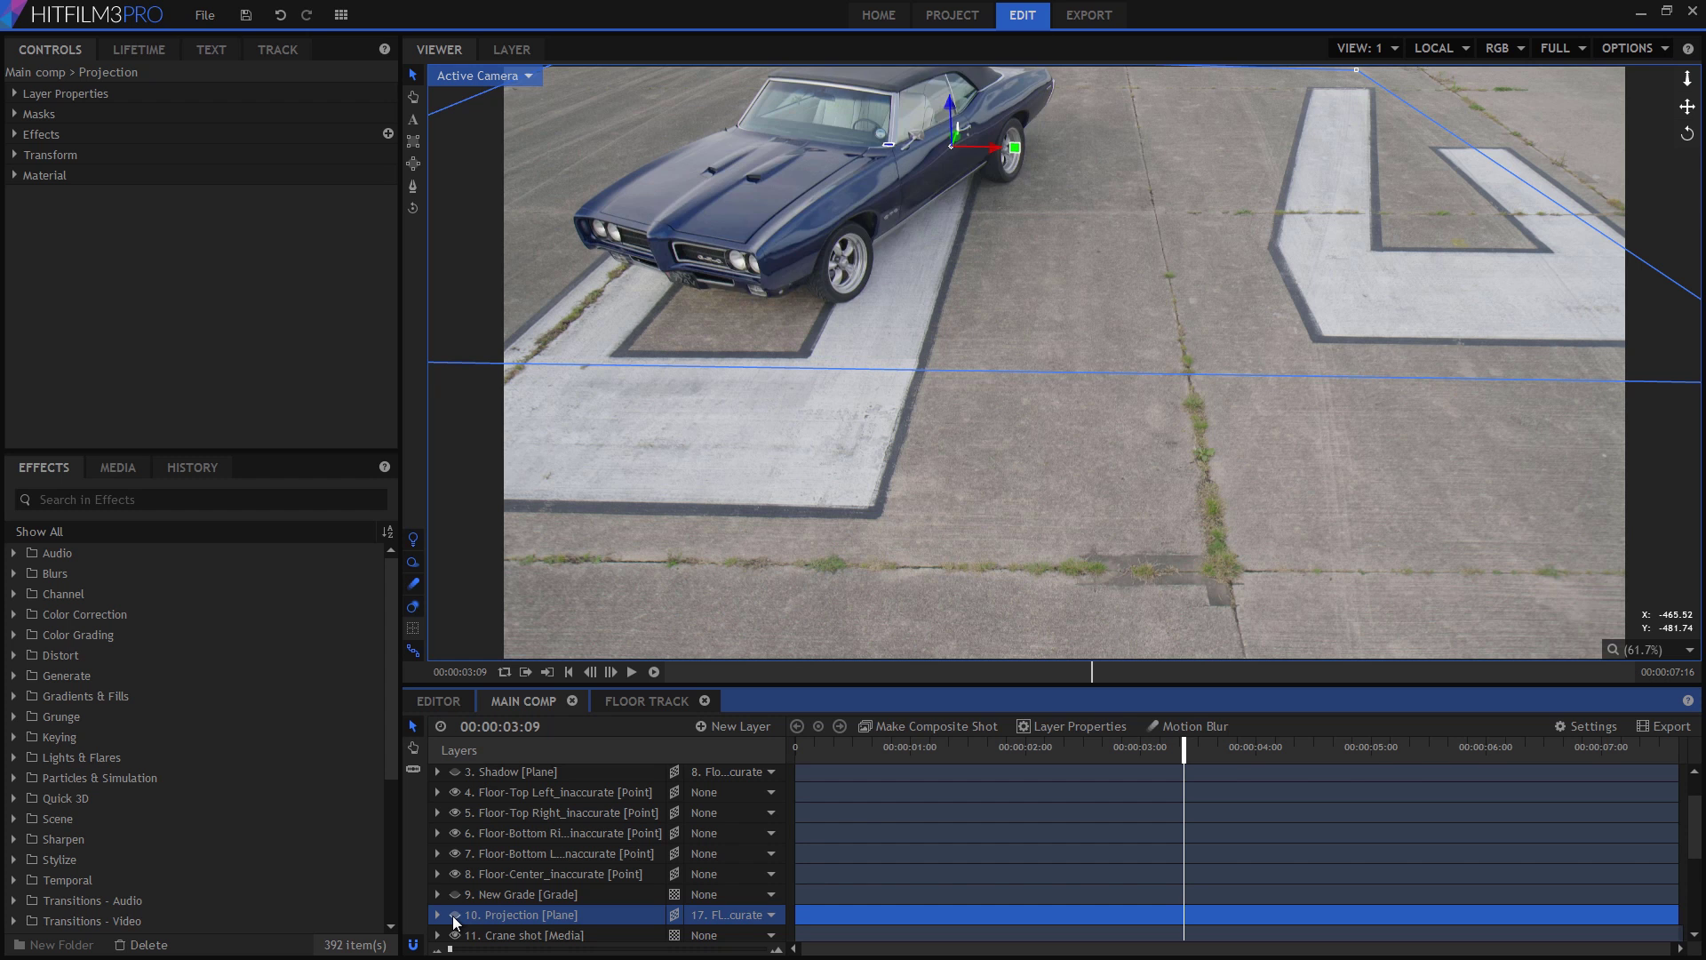
# Show the Projection plane layer in the Main comp over the car and raise its opacity to the maximum
pyautogui.click(454, 917)
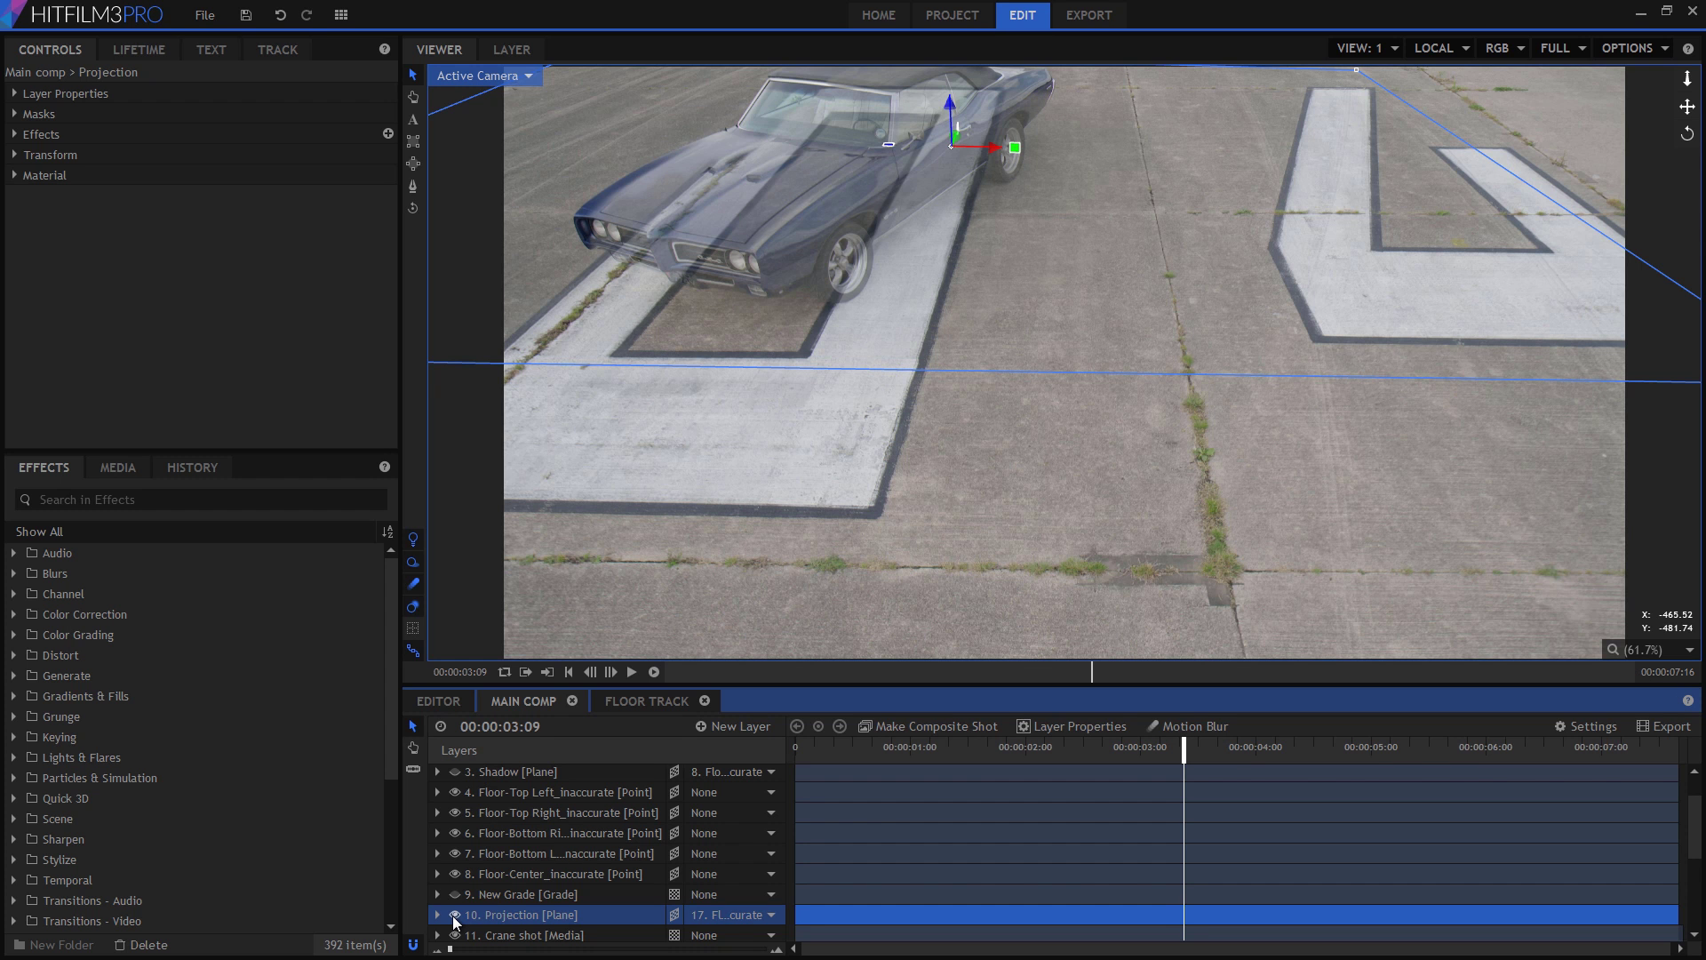
pyautogui.click(454, 916)
pyautogui.click(454, 917)
pyautogui.click(14, 155)
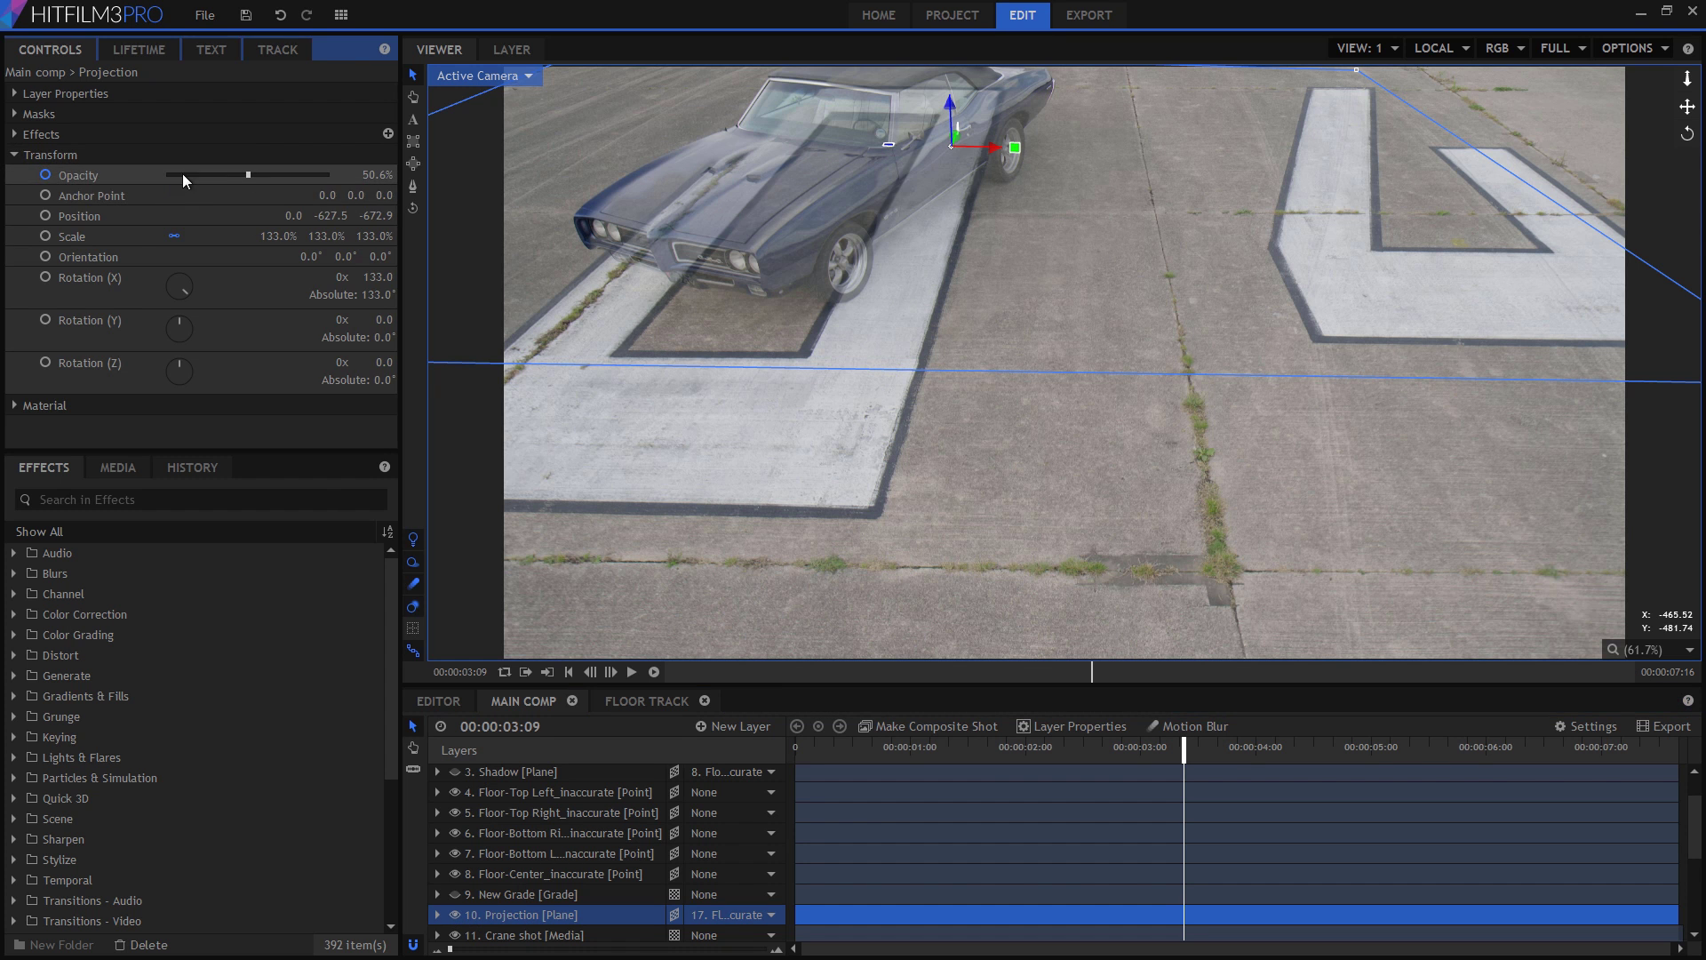
pyautogui.moveTo(183, 173); pyautogui.dragTo(420, 188)
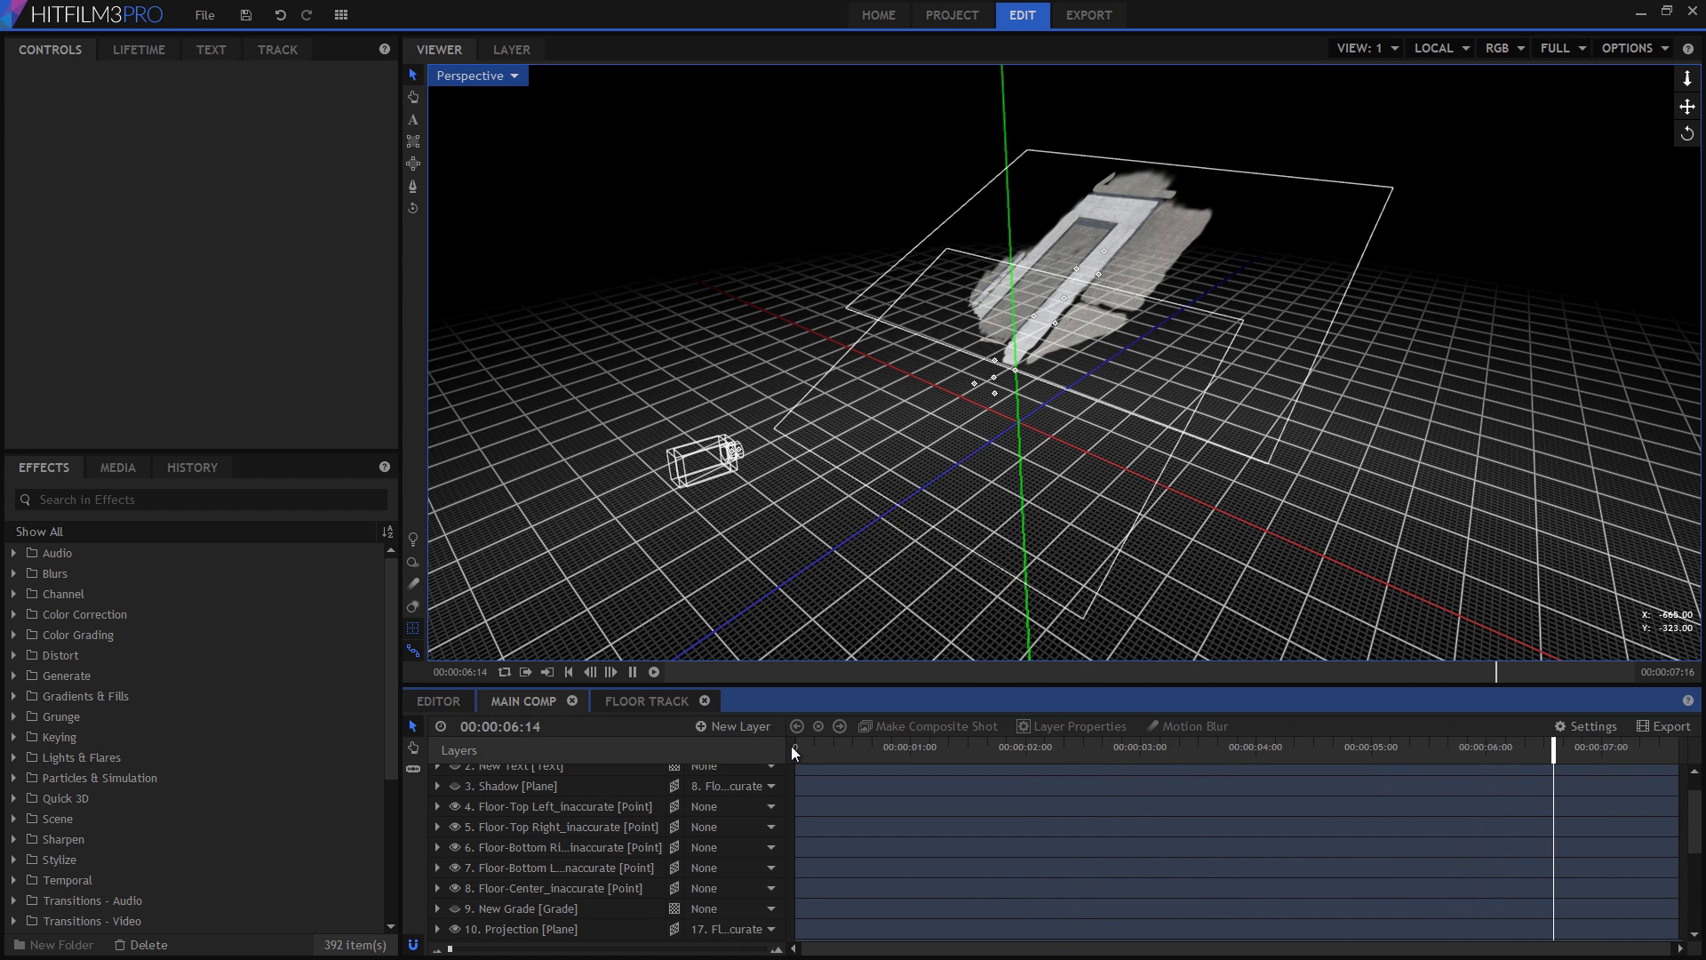
# Preview the projected scene in Perspective view, and play and scrub the crane shot in the Starting point composite
pyautogui.press('space')
pyautogui.moveTo(1034, 338); pyautogui.dragTo(1100, 338)
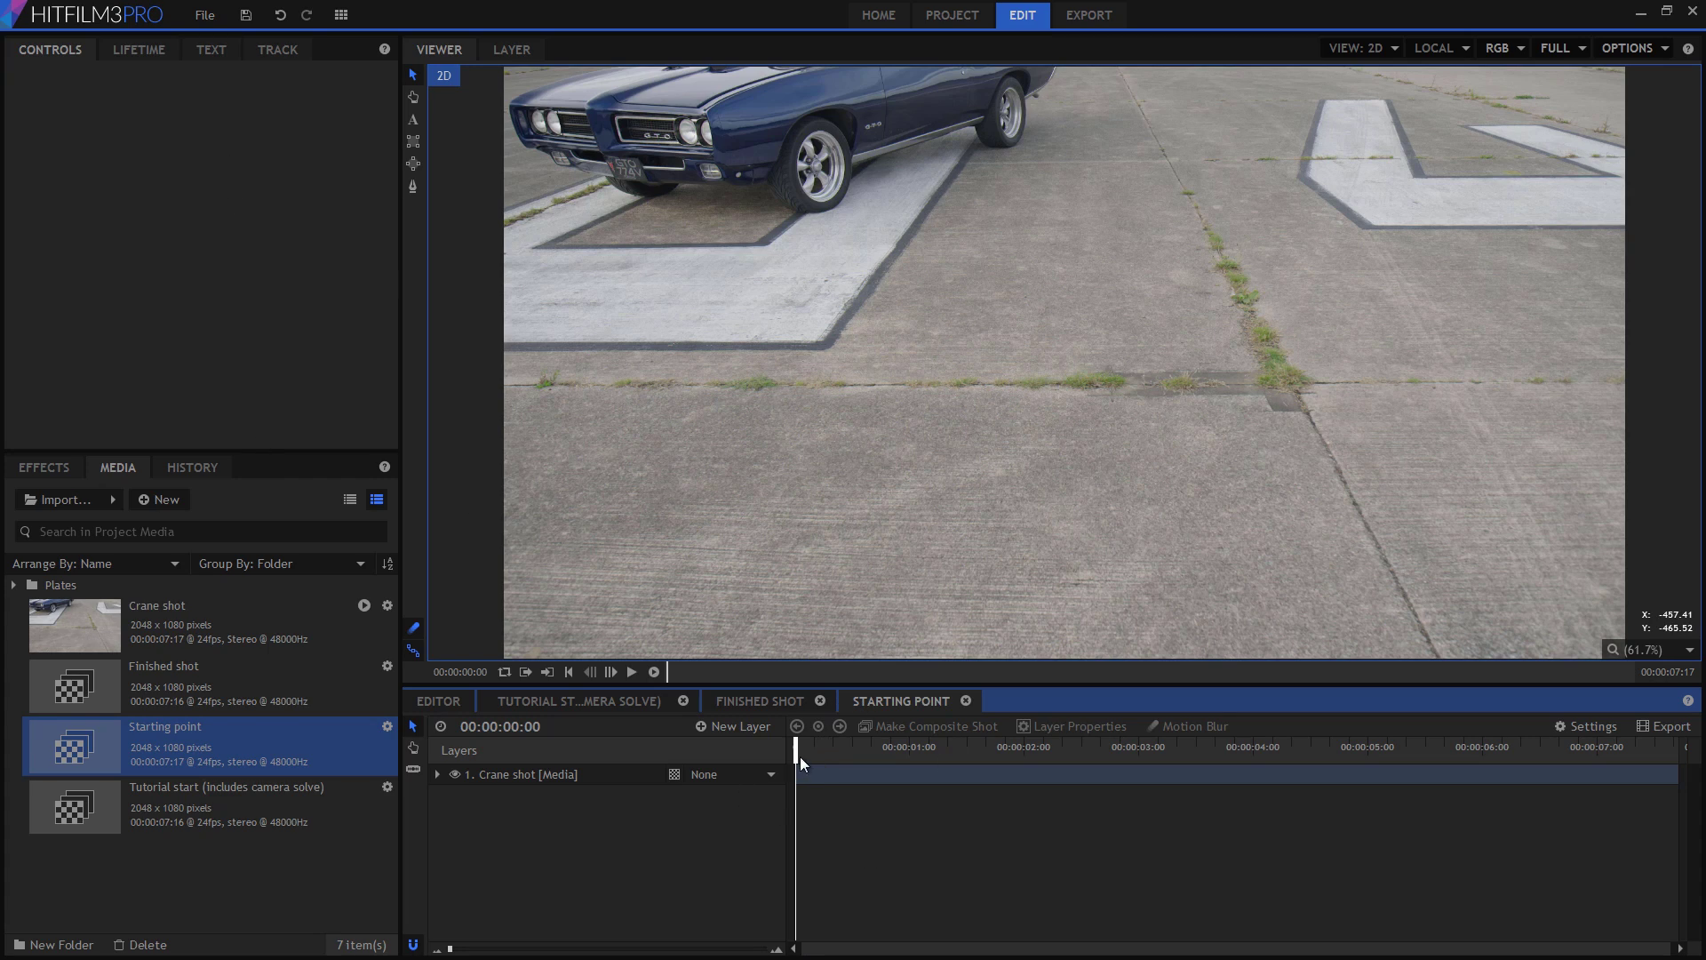
pyautogui.press('space')
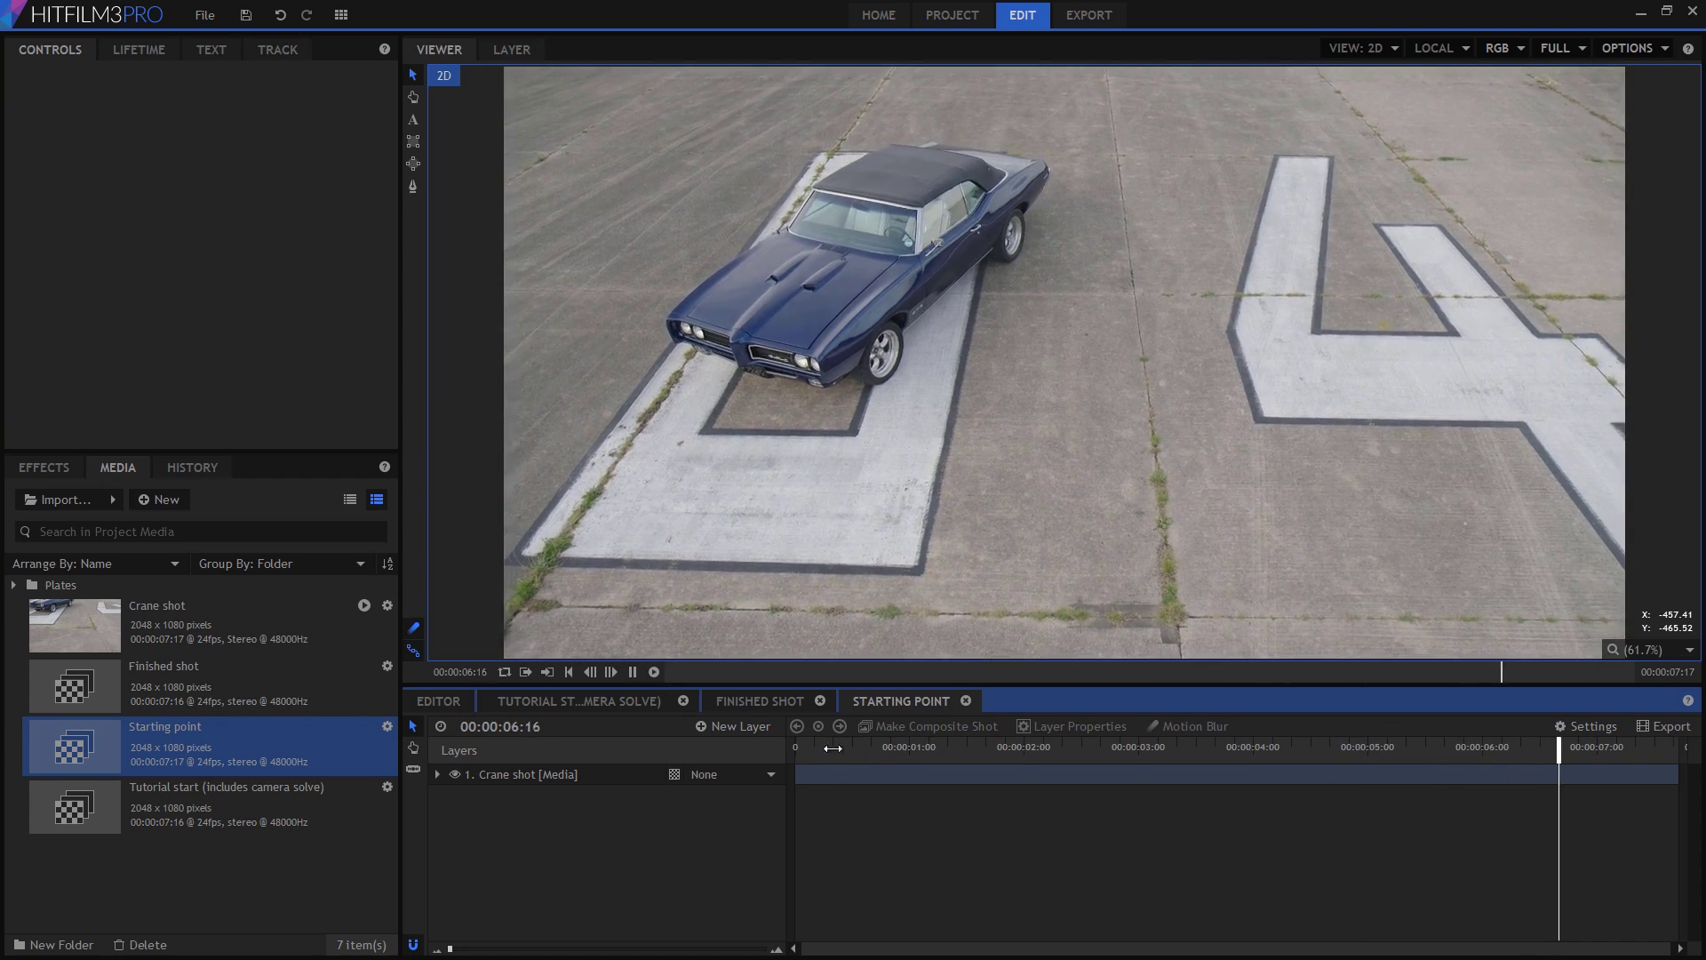
pyautogui.moveTo(832, 749); pyautogui.dragTo(1477, 728)
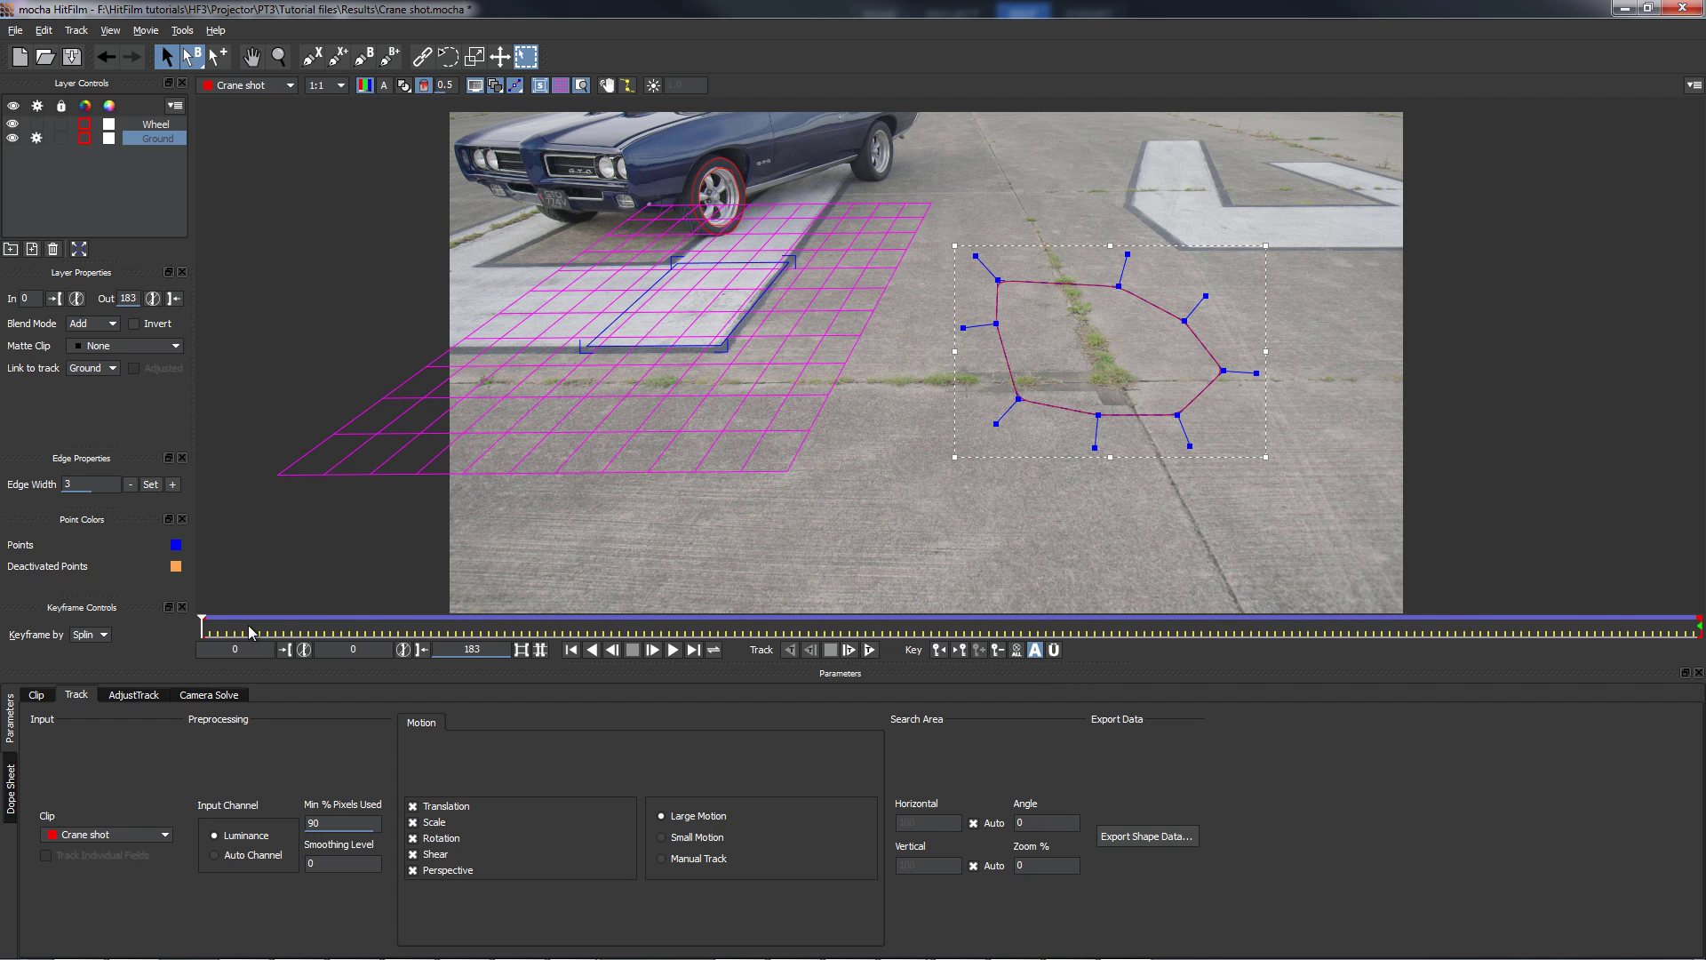
# In mocha HitFilm, scrub through the crane shot and track the Ground layer forward near the end of the clip
pyautogui.moveTo(202, 623); pyautogui.dragTo(1486, 632)
pyautogui.press('t')
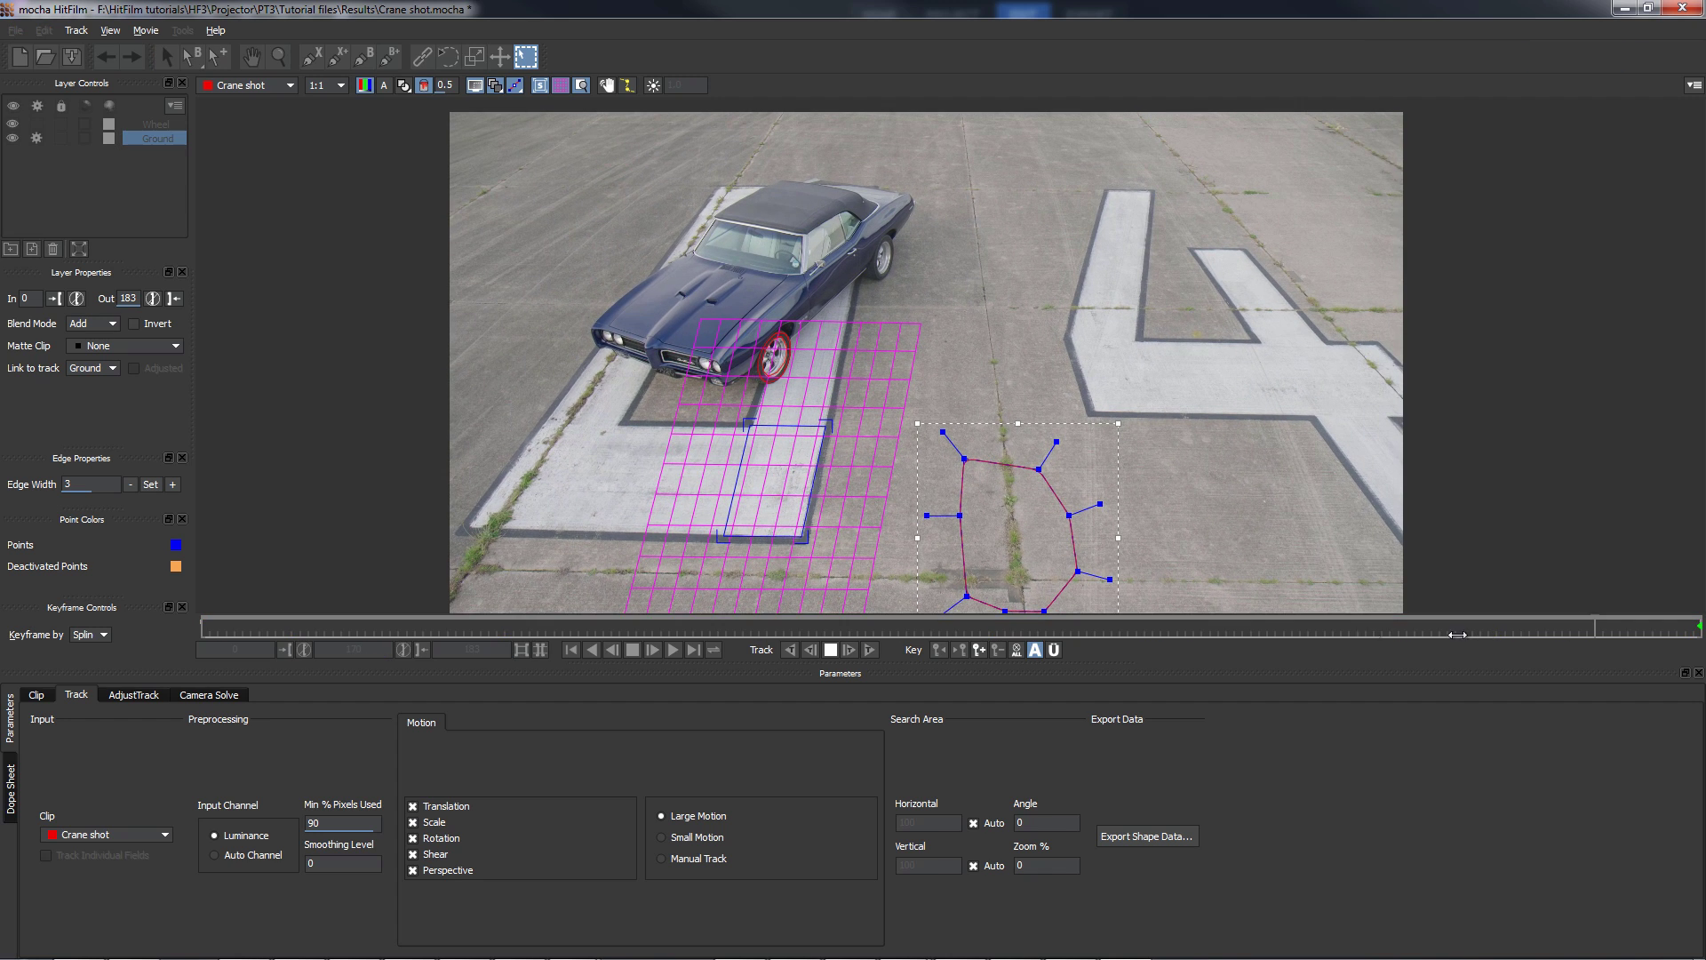
pyautogui.click(750, 628)
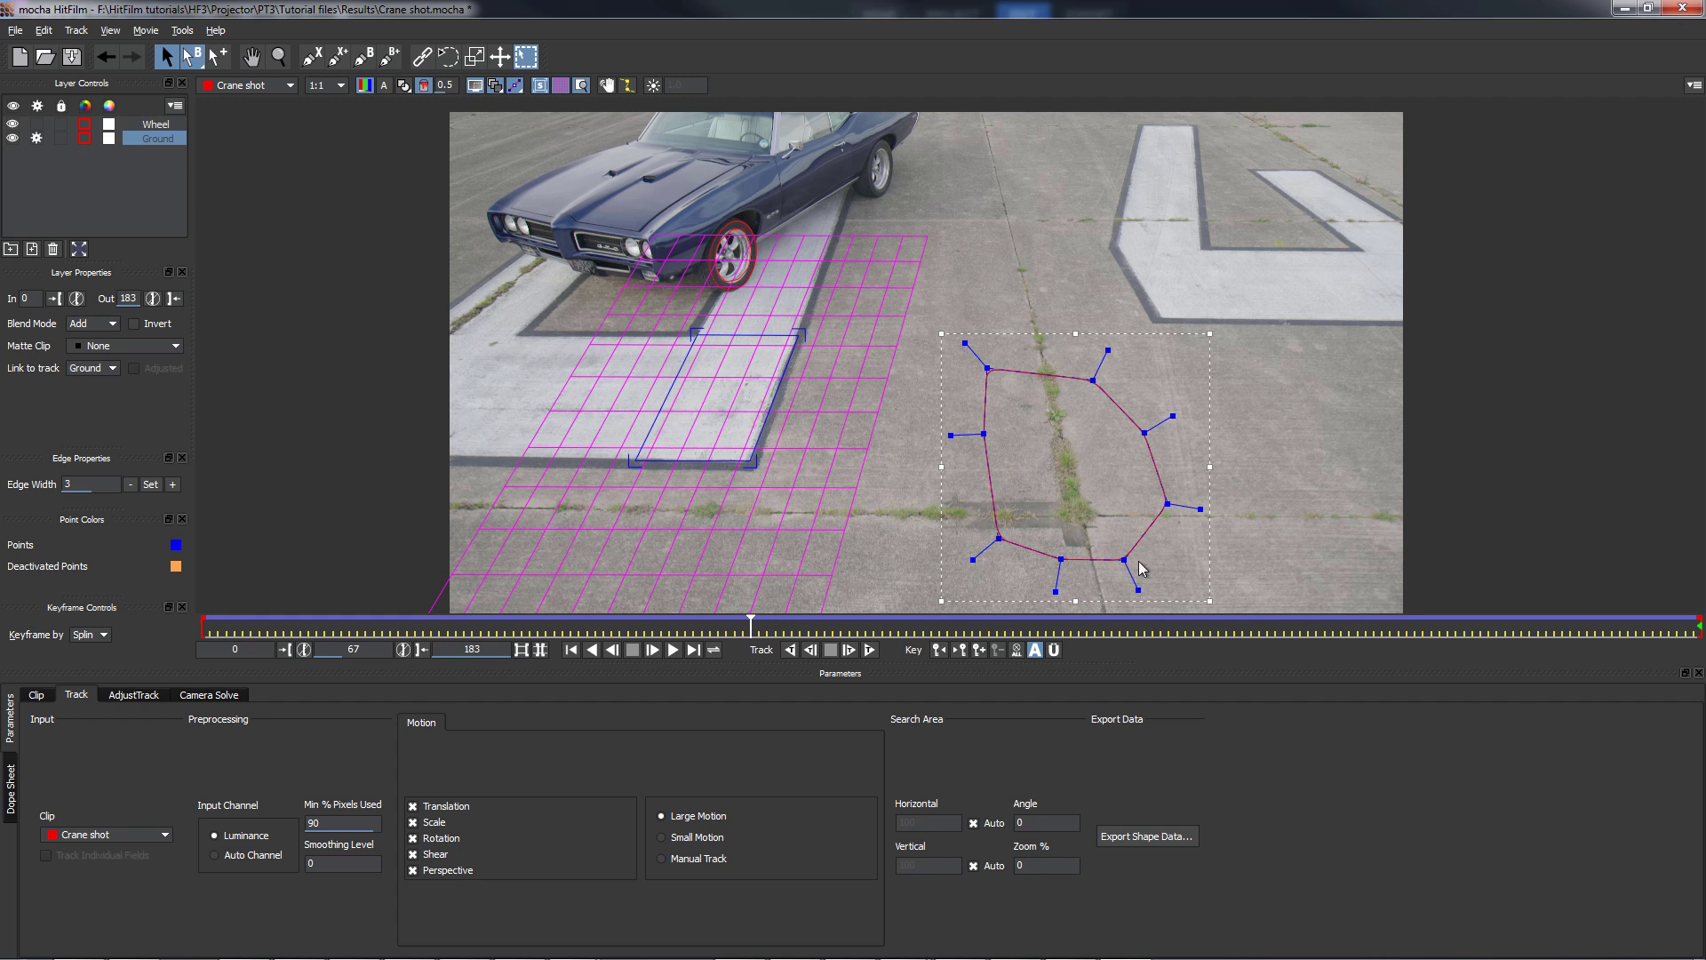
# Select the Wheel layer and review its track around the car's front wheel across the crane shot
pyautogui.click(155, 126)
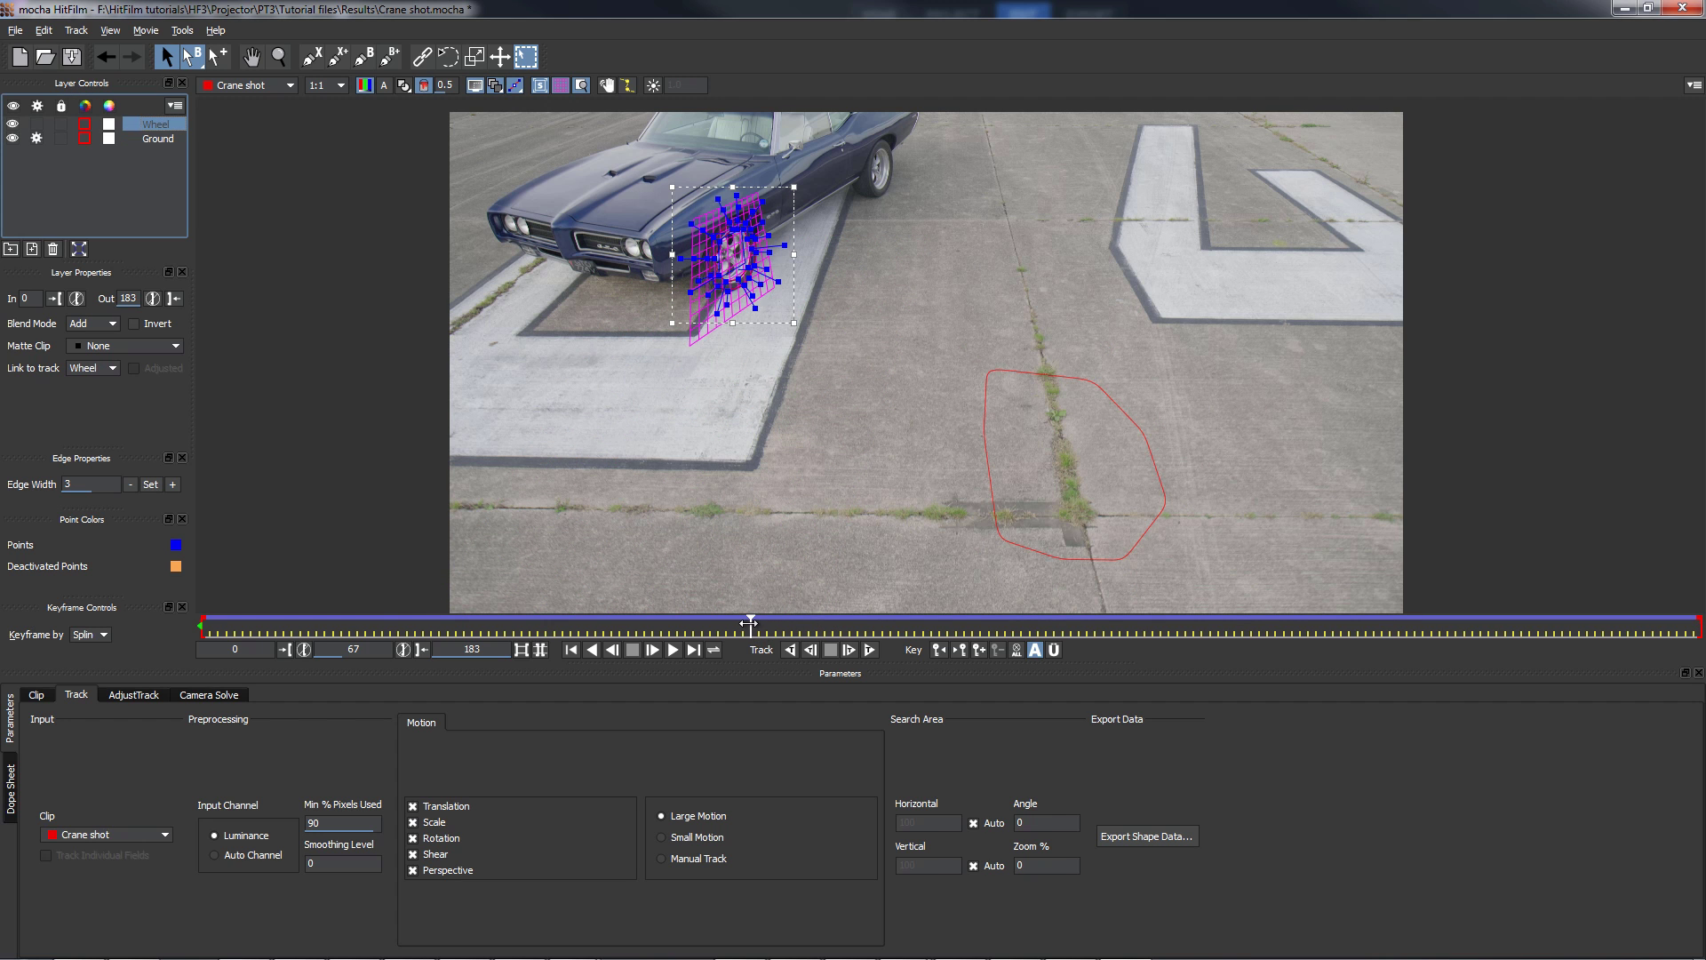
pyautogui.moveTo(749, 623); pyautogui.dragTo(743, 623)
pyautogui.click(259, 623)
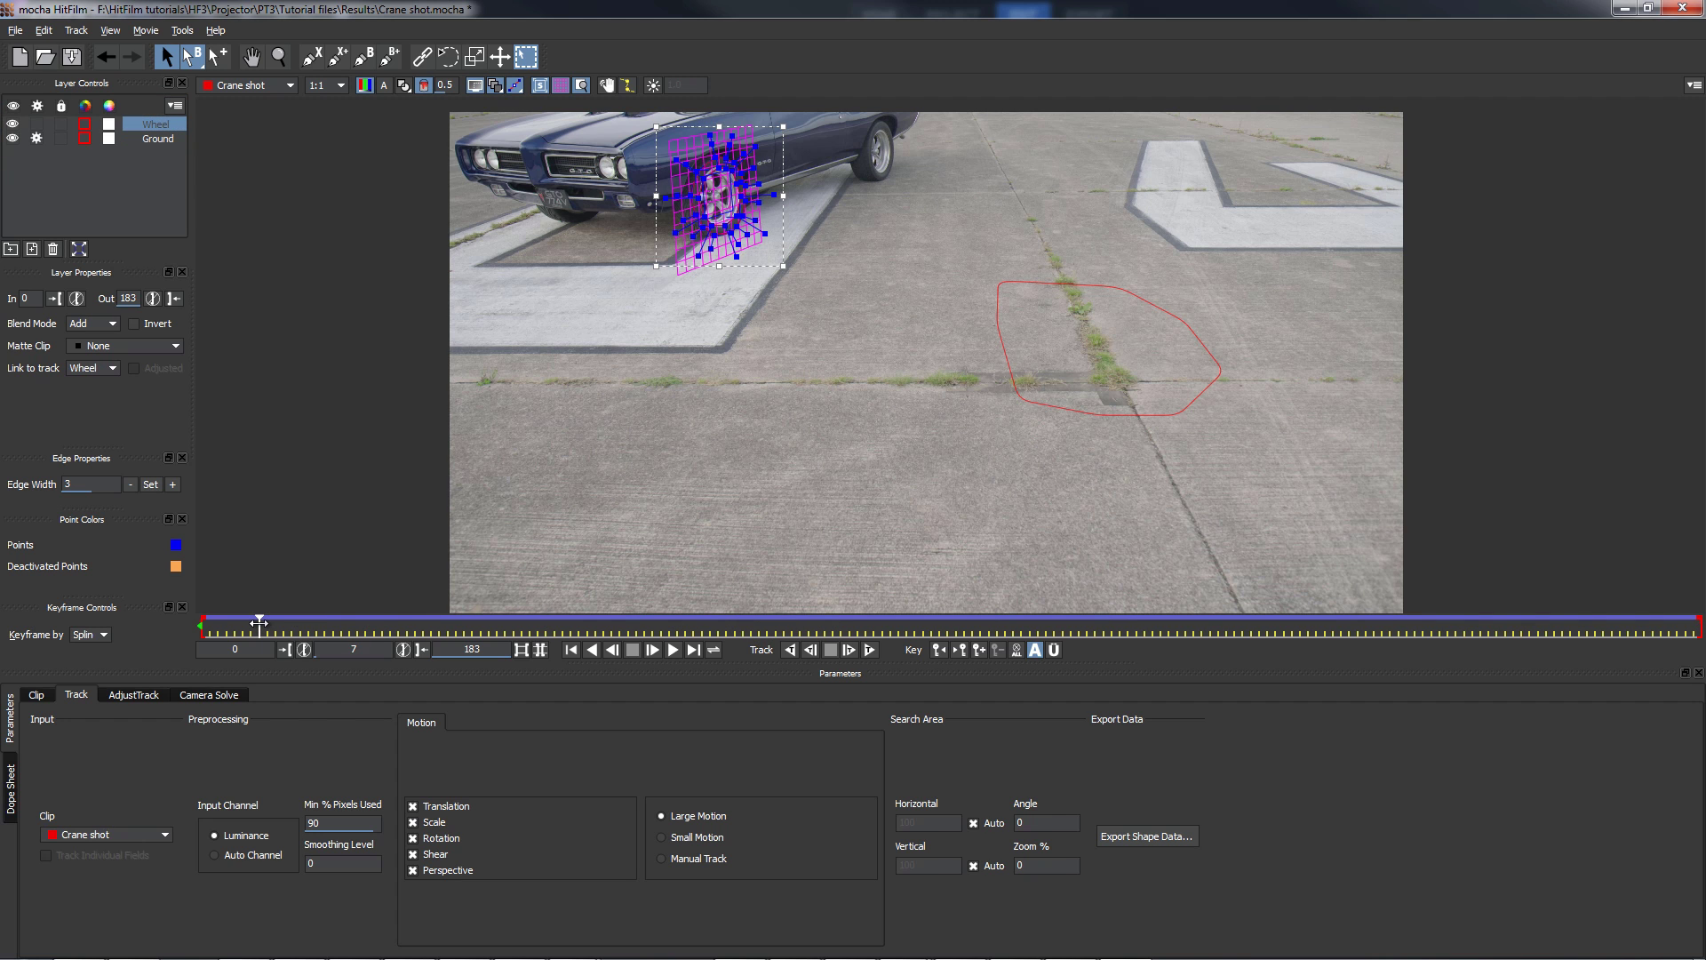
pyautogui.click(1454, 631)
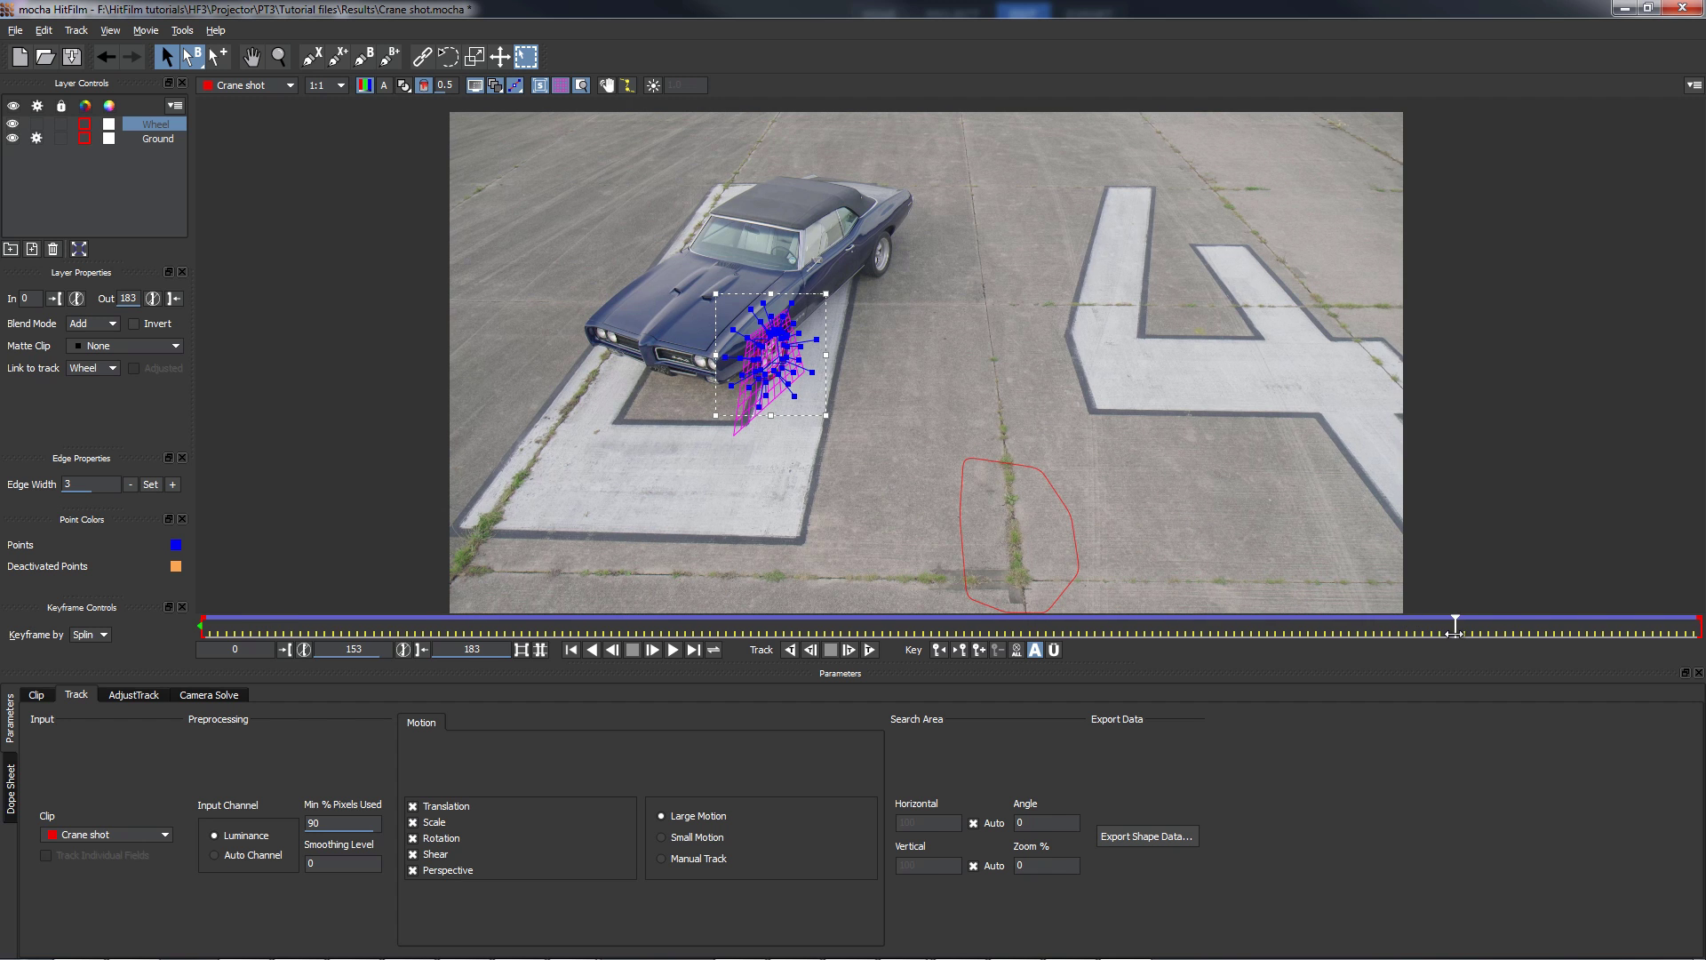
pyautogui.moveTo(813, 634); pyautogui.dragTo(671, 635)
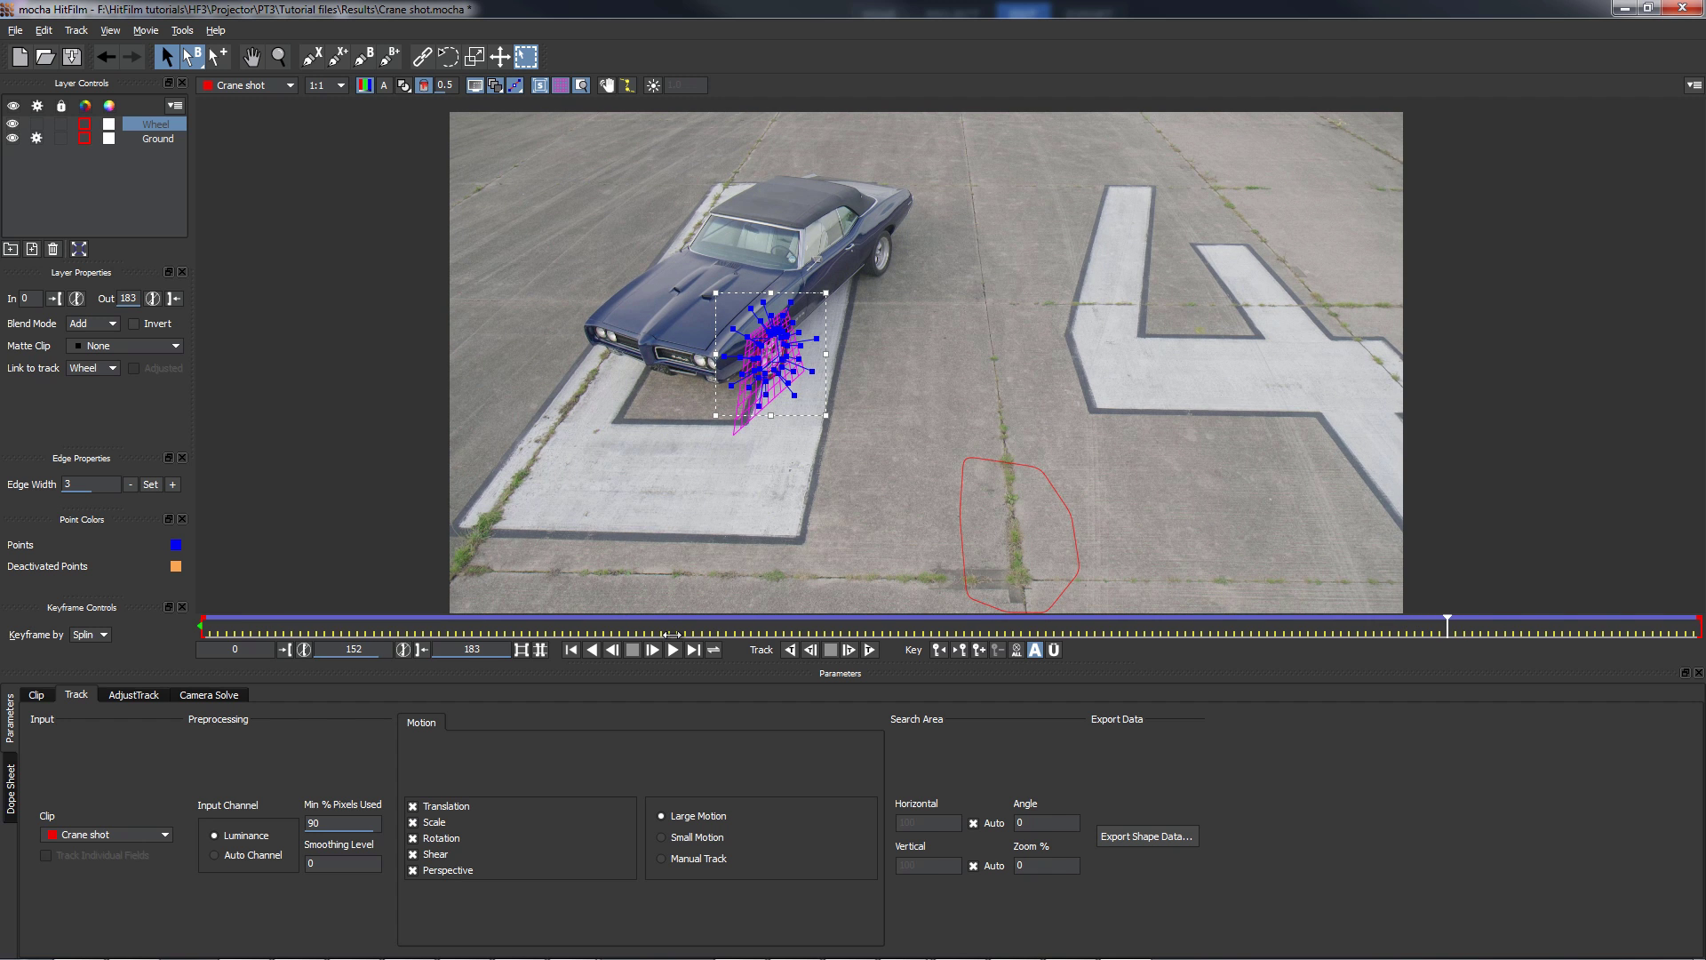
pyautogui.click(582, 627)
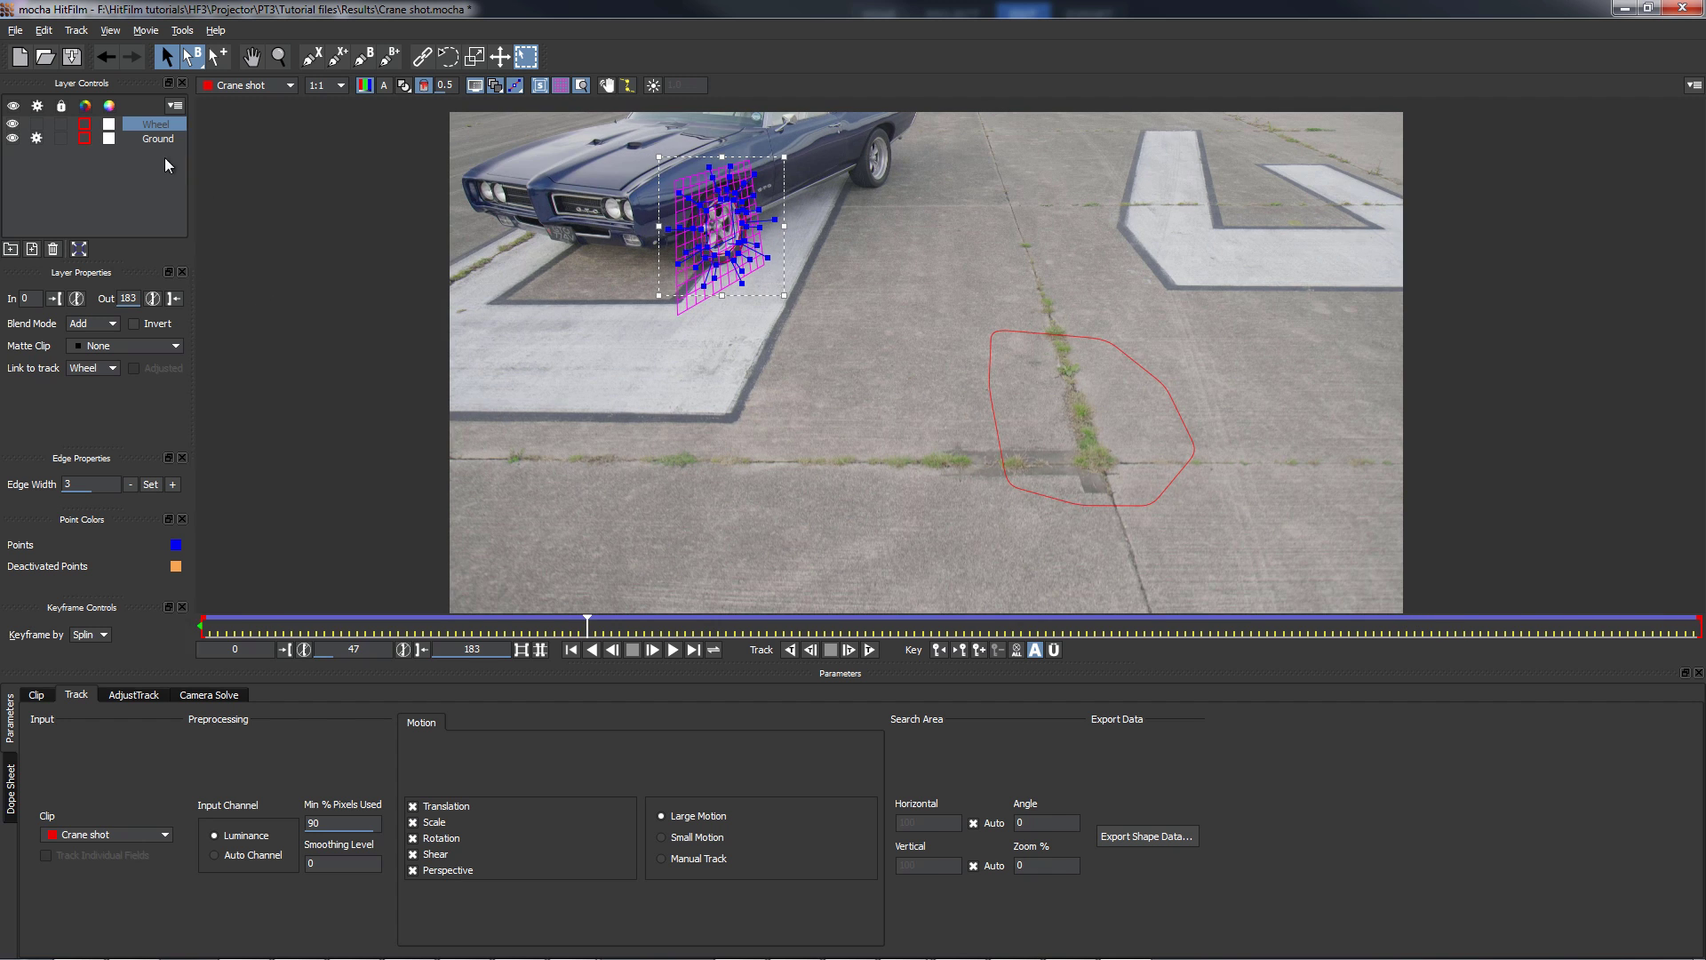
# Inspect the Ground layer's planar surface close up below the front wheel, and open the Camera Solve settings
pyautogui.click(157, 135)
pyautogui.press('z')
pyautogui.click(711, 334)
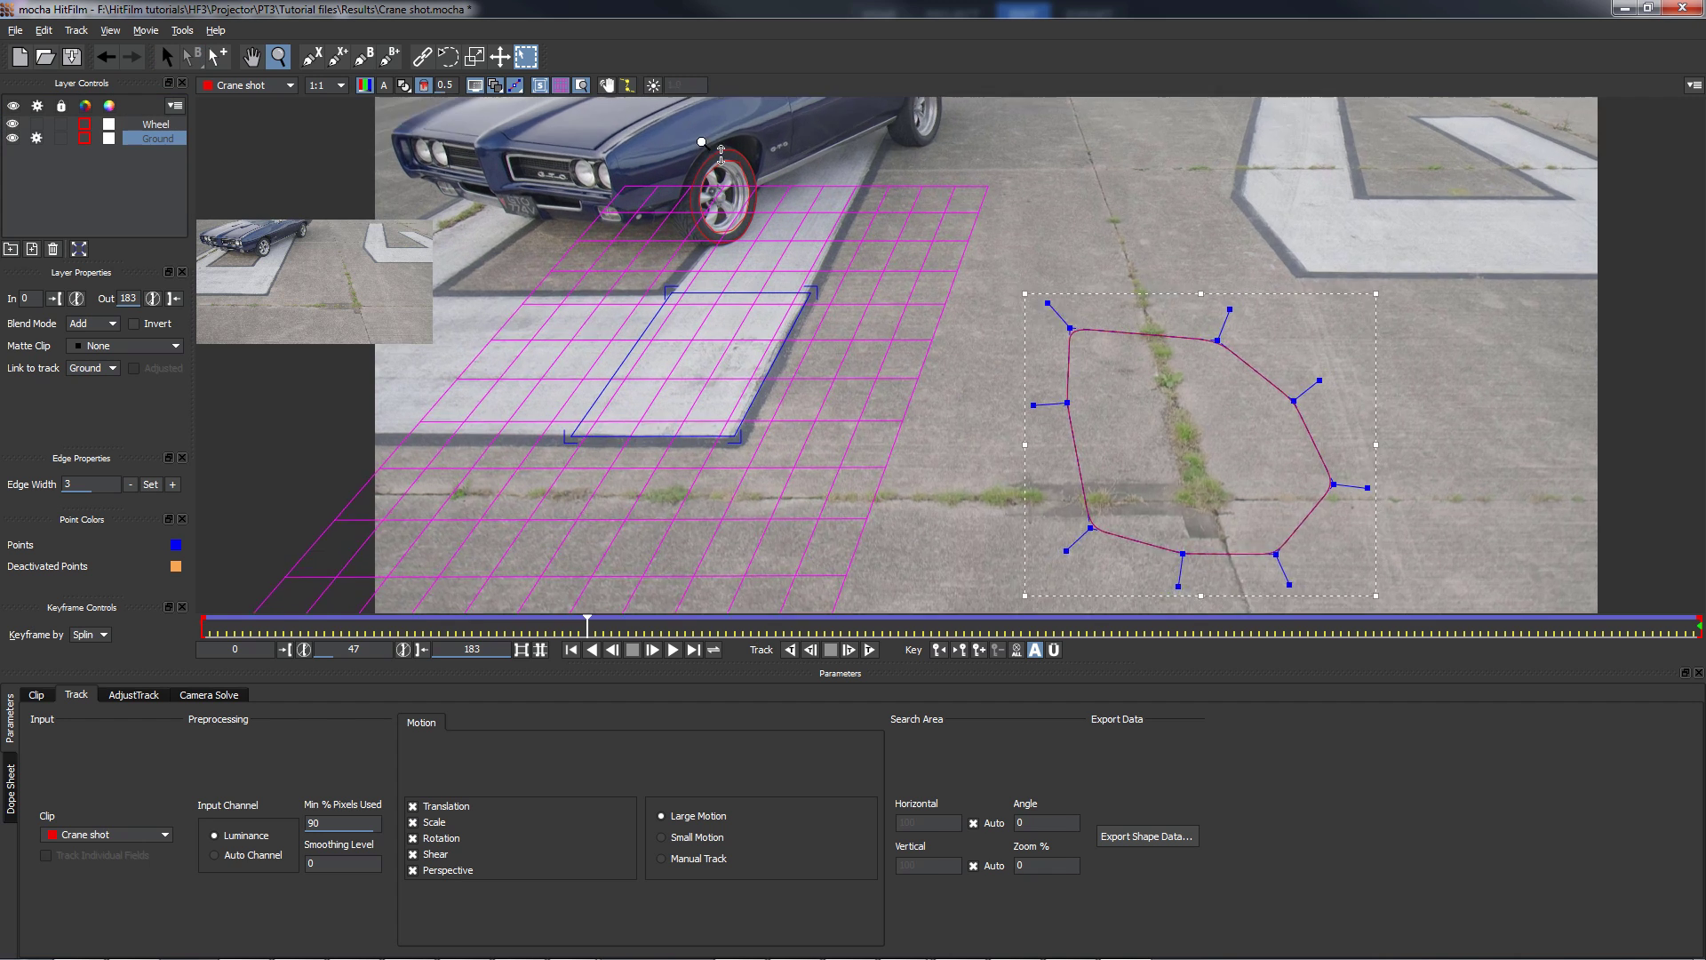
pyautogui.click(721, 155)
pyautogui.press('x')
pyautogui.moveTo(1401, 456); pyautogui.dragTo(1591, 486)
pyautogui.press('s')
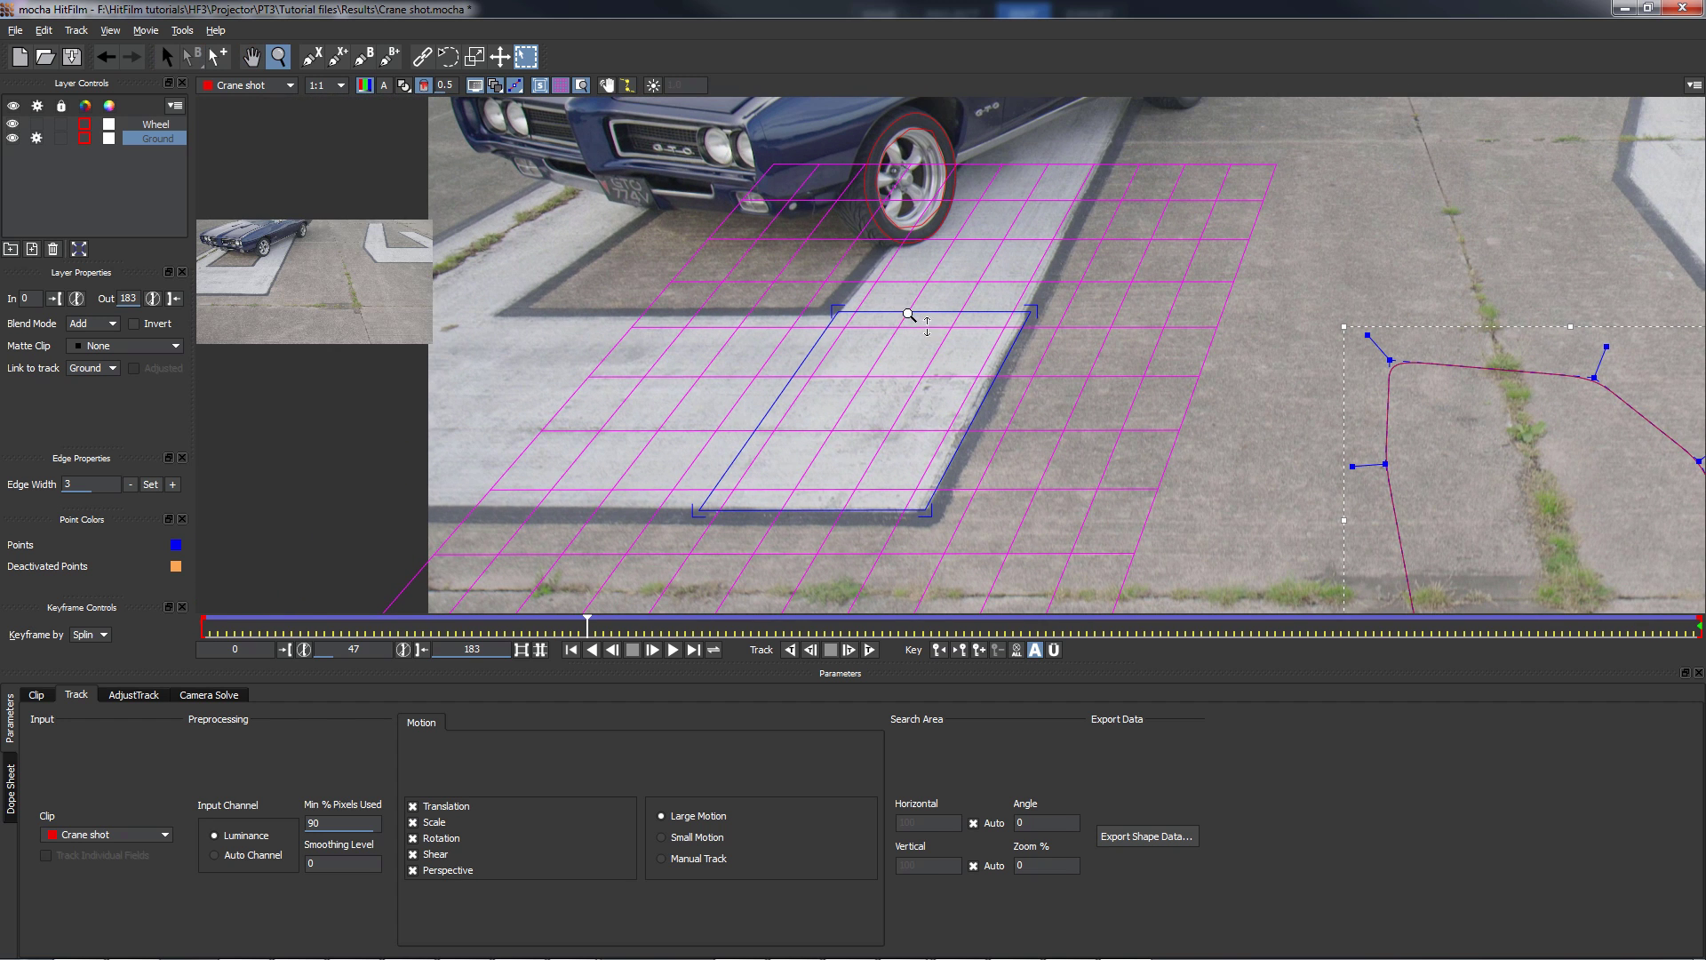
pyautogui.scroll(-2, 909, 311)
pyautogui.press('x')
pyautogui.moveTo(968, 263); pyautogui.dragTo(903, 248)
pyautogui.press('s')
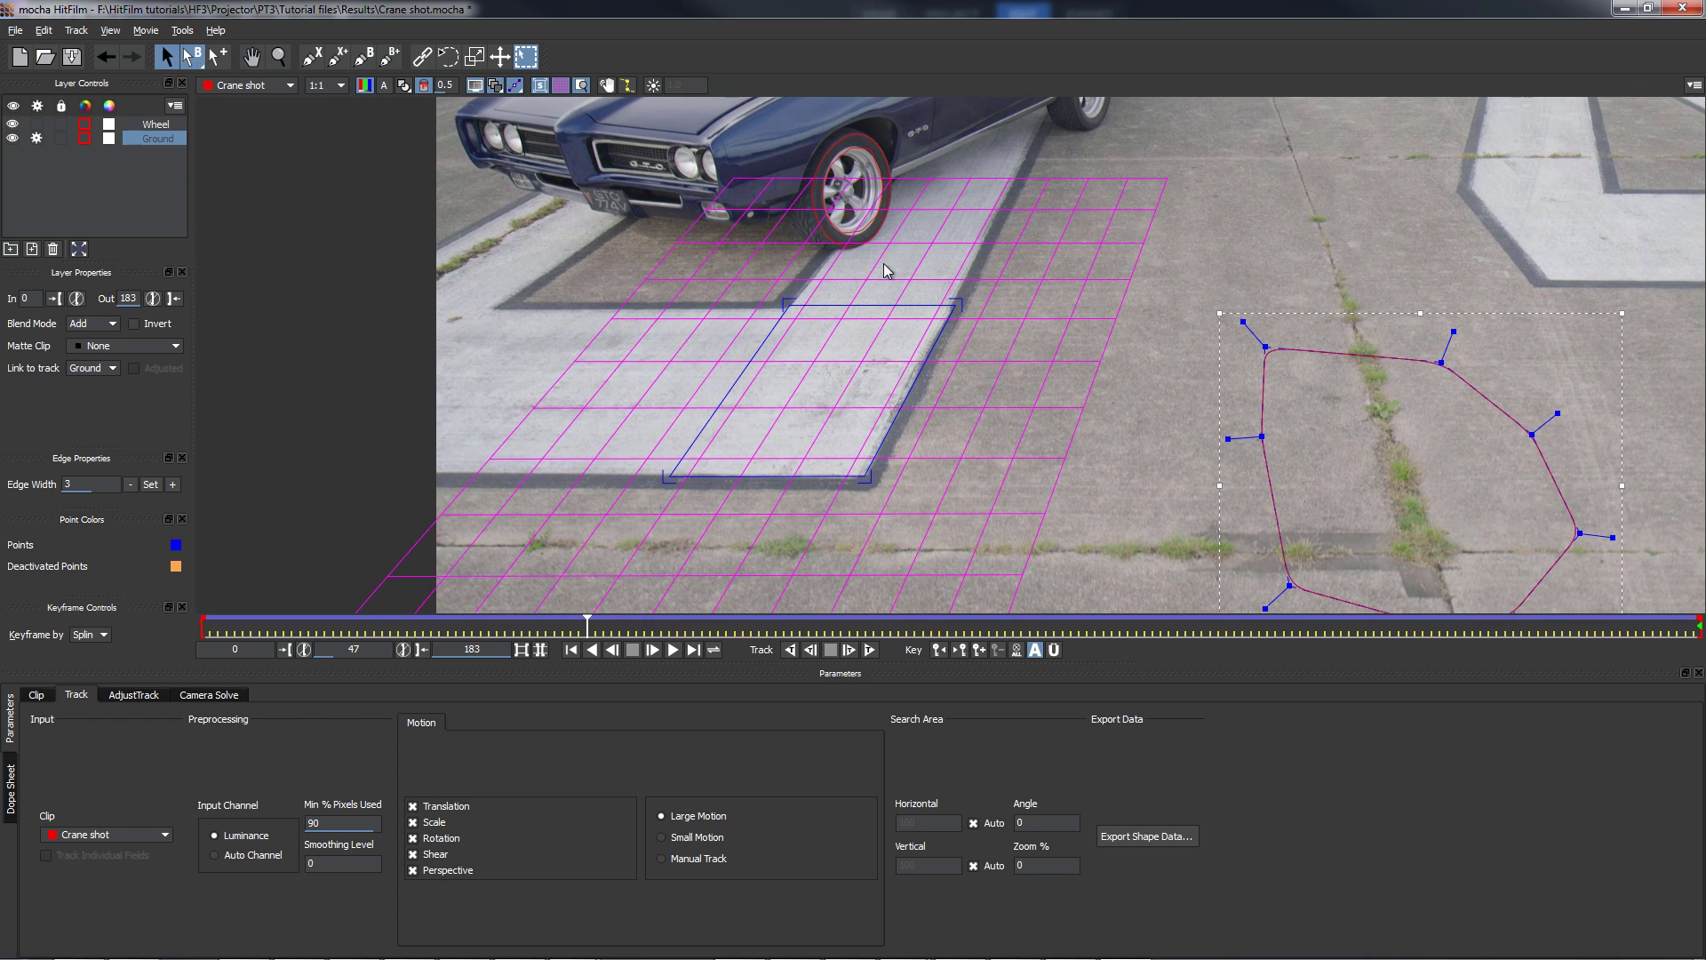
pyautogui.click(237, 697)
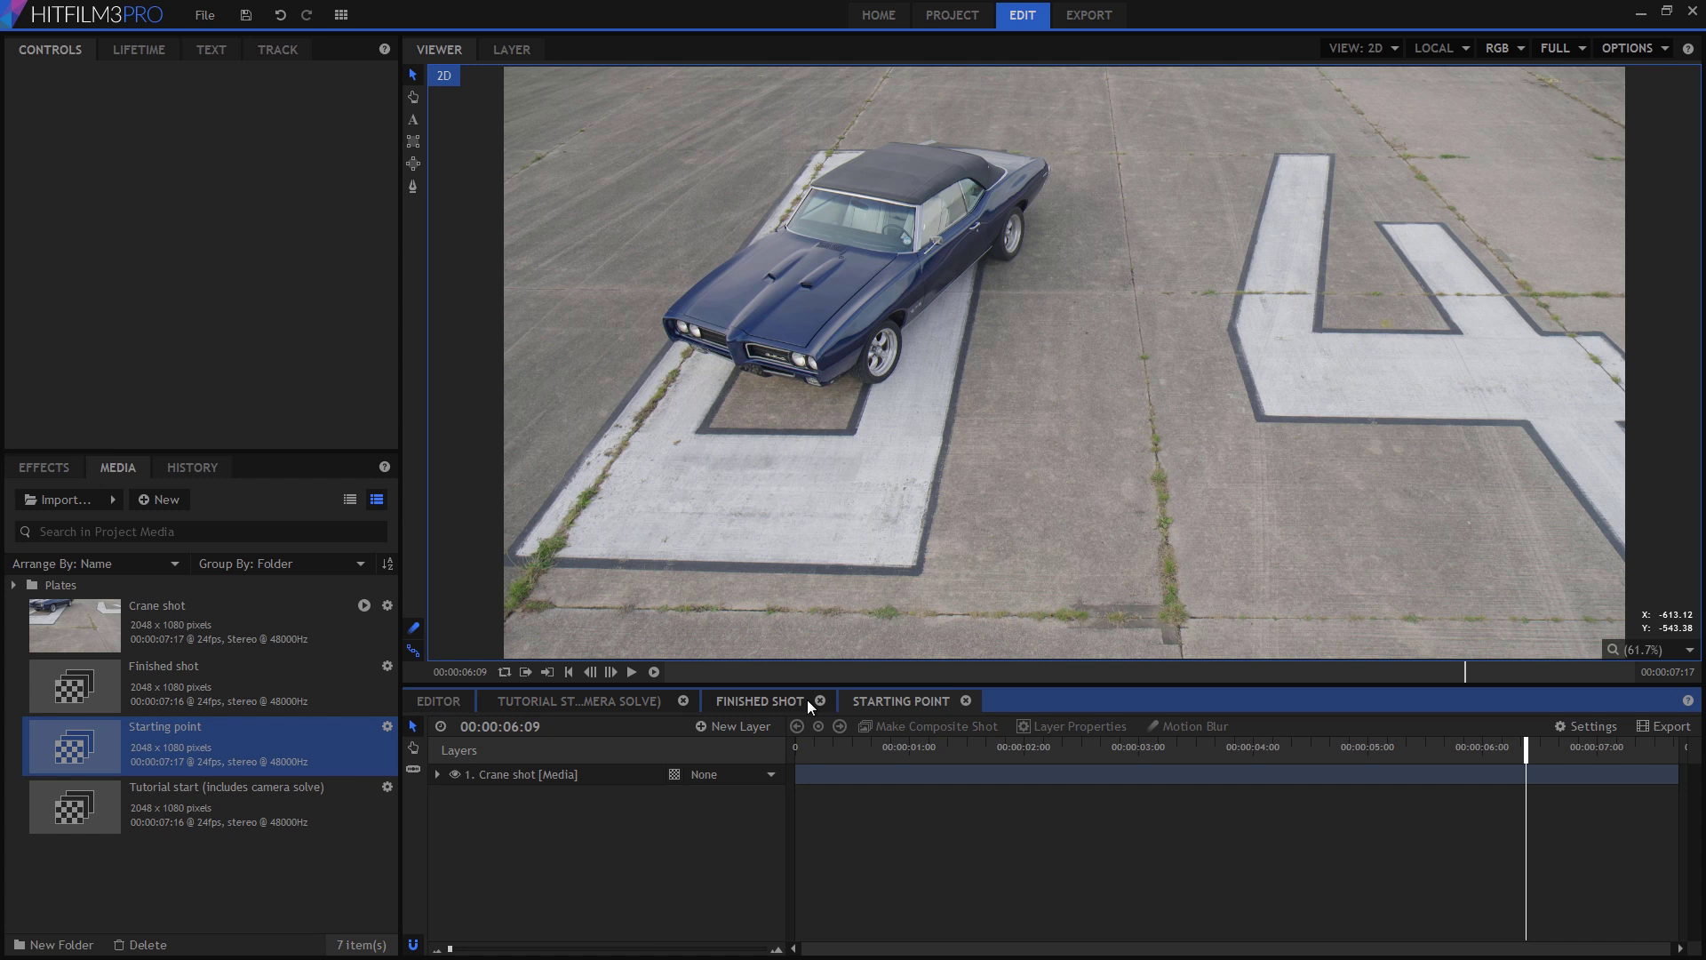
# In HitFilm, open the Tutorial start composite with the camera solve and select all five floor points, from Floor top left to Floor center
pyautogui.doubleClick(162, 798)
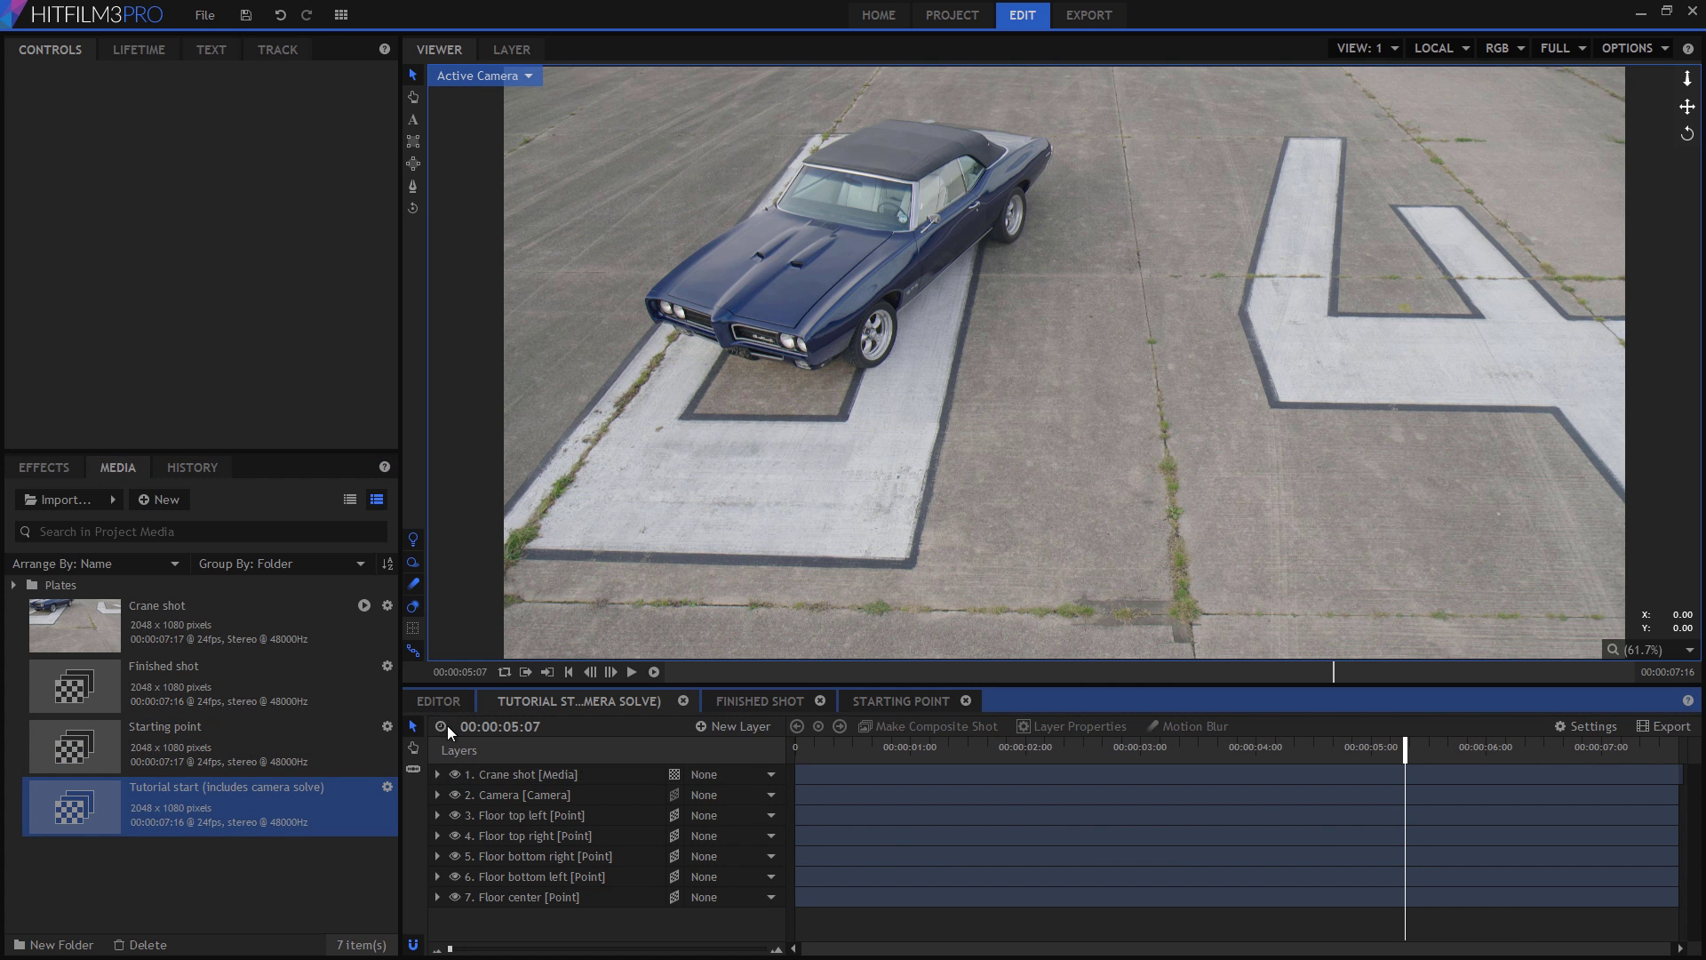
pyautogui.moveTo(805, 748); pyautogui.dragTo(1150, 748)
pyautogui.click(500, 820)
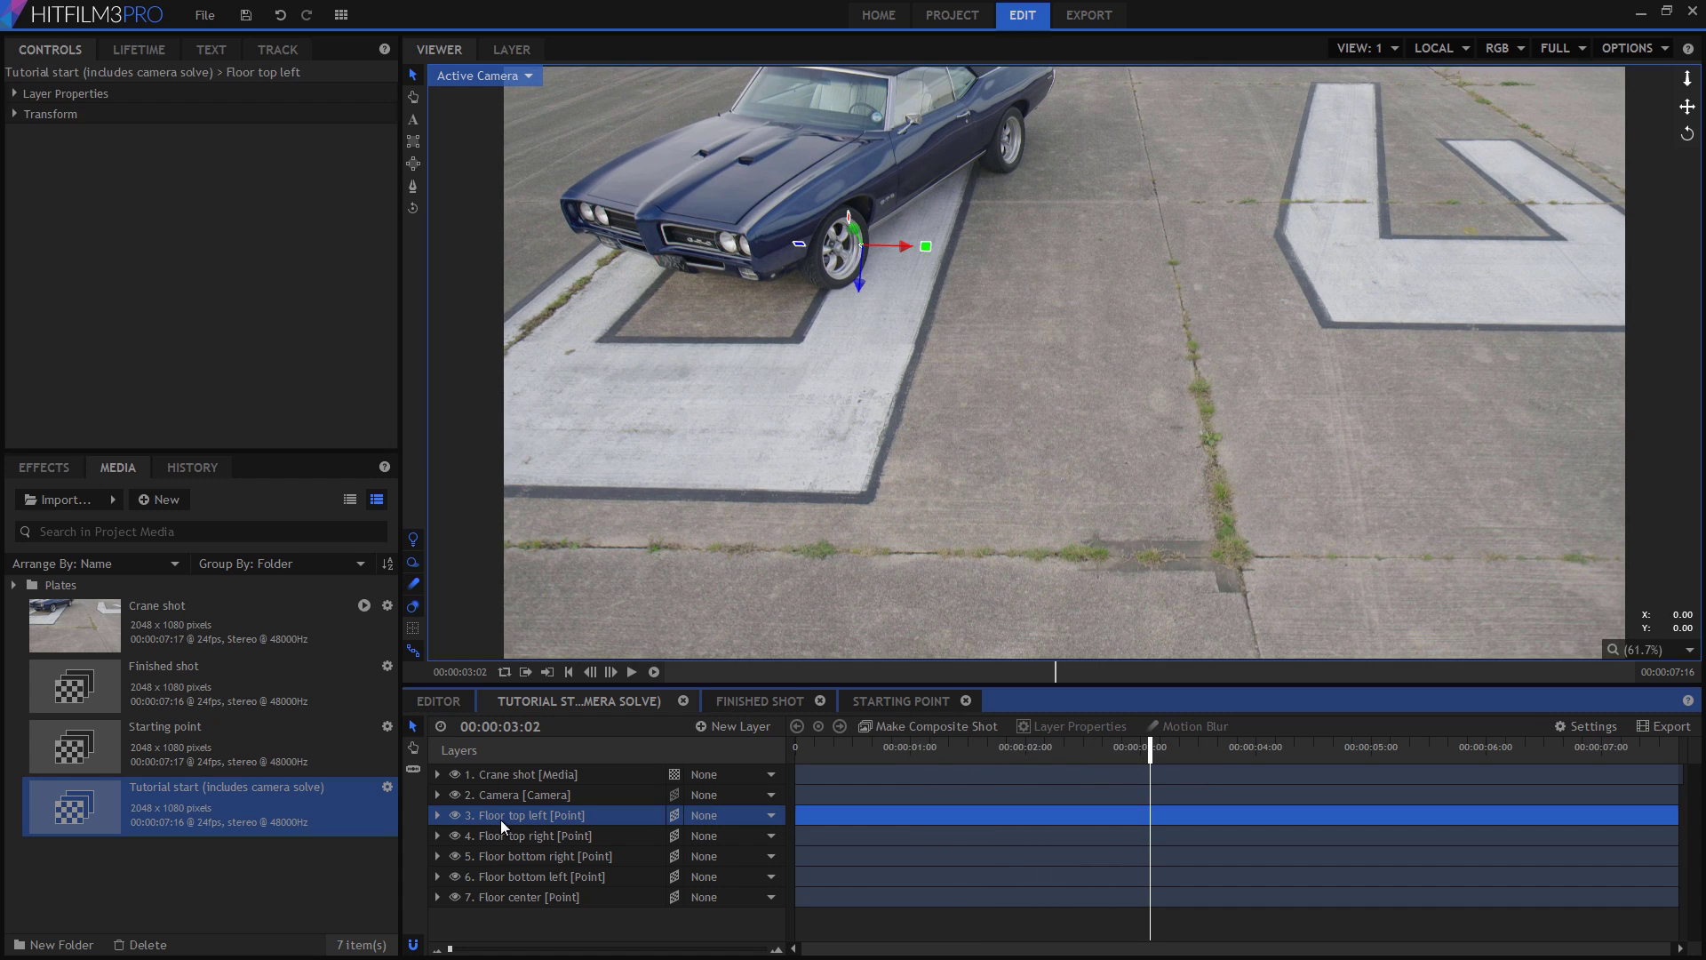
pyautogui.keyDown('shift'); pyautogui.click(519, 896); pyautogui.keyUp('shift')
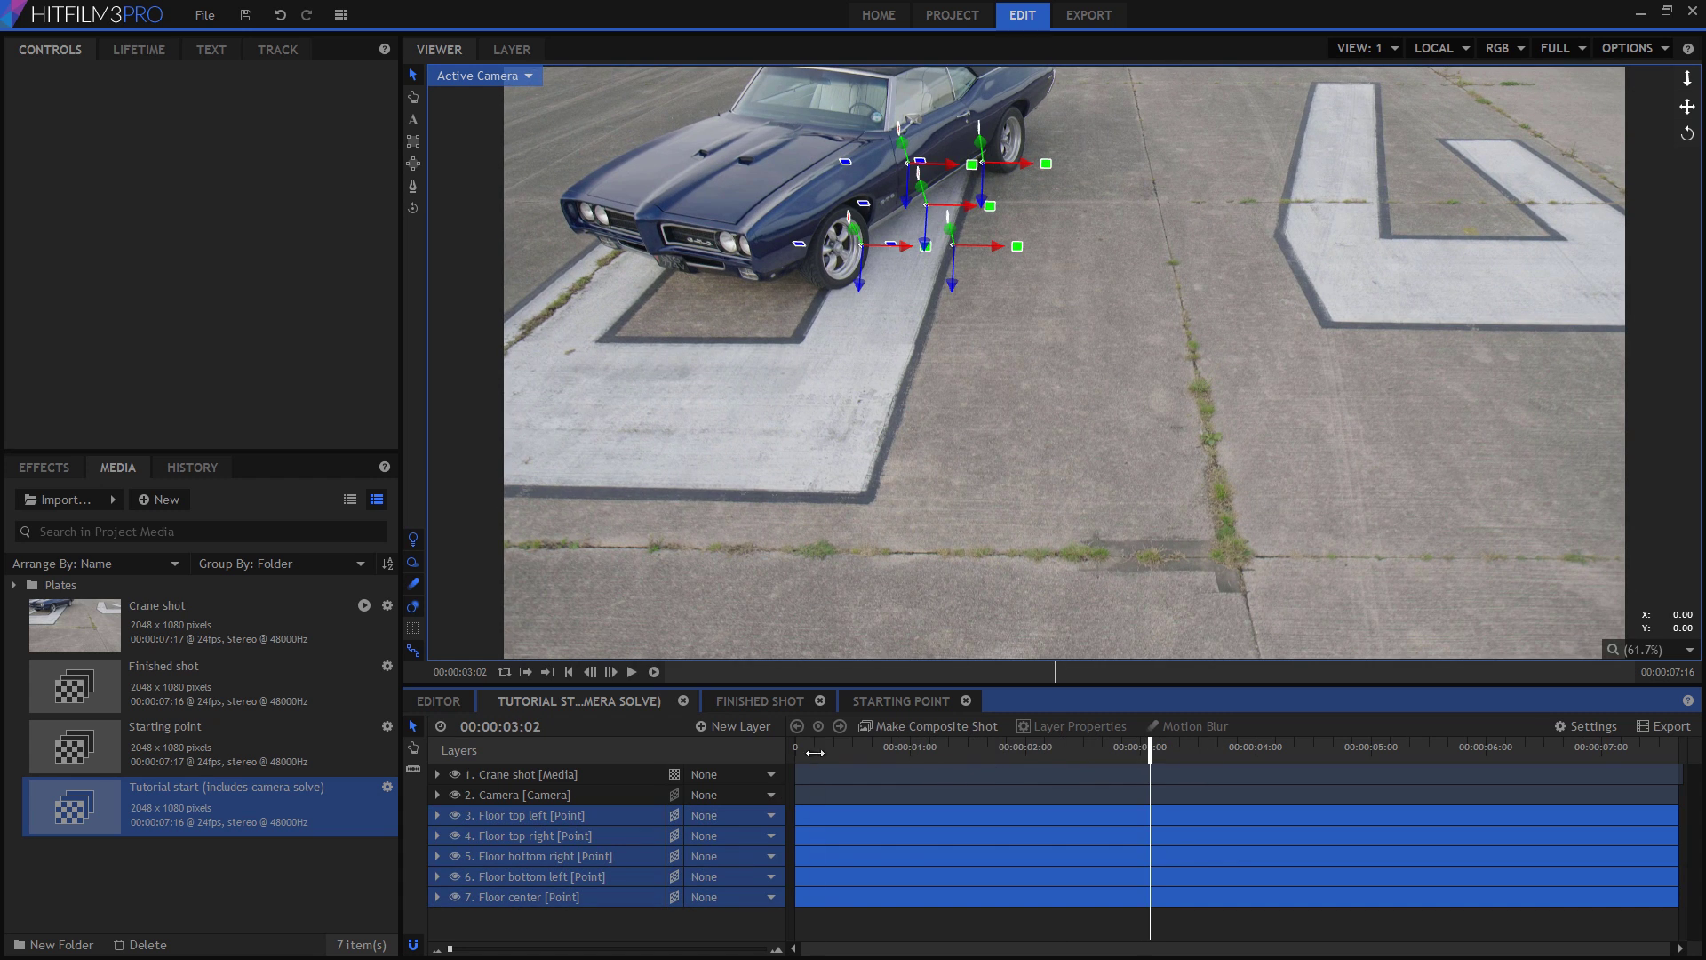
pyautogui.moveTo(815, 753); pyautogui.dragTo(1443, 748)
# Check the solved camera and floor points in Perspective view, and scrub the shot again through the Active Camera
pyautogui.click(528, 71)
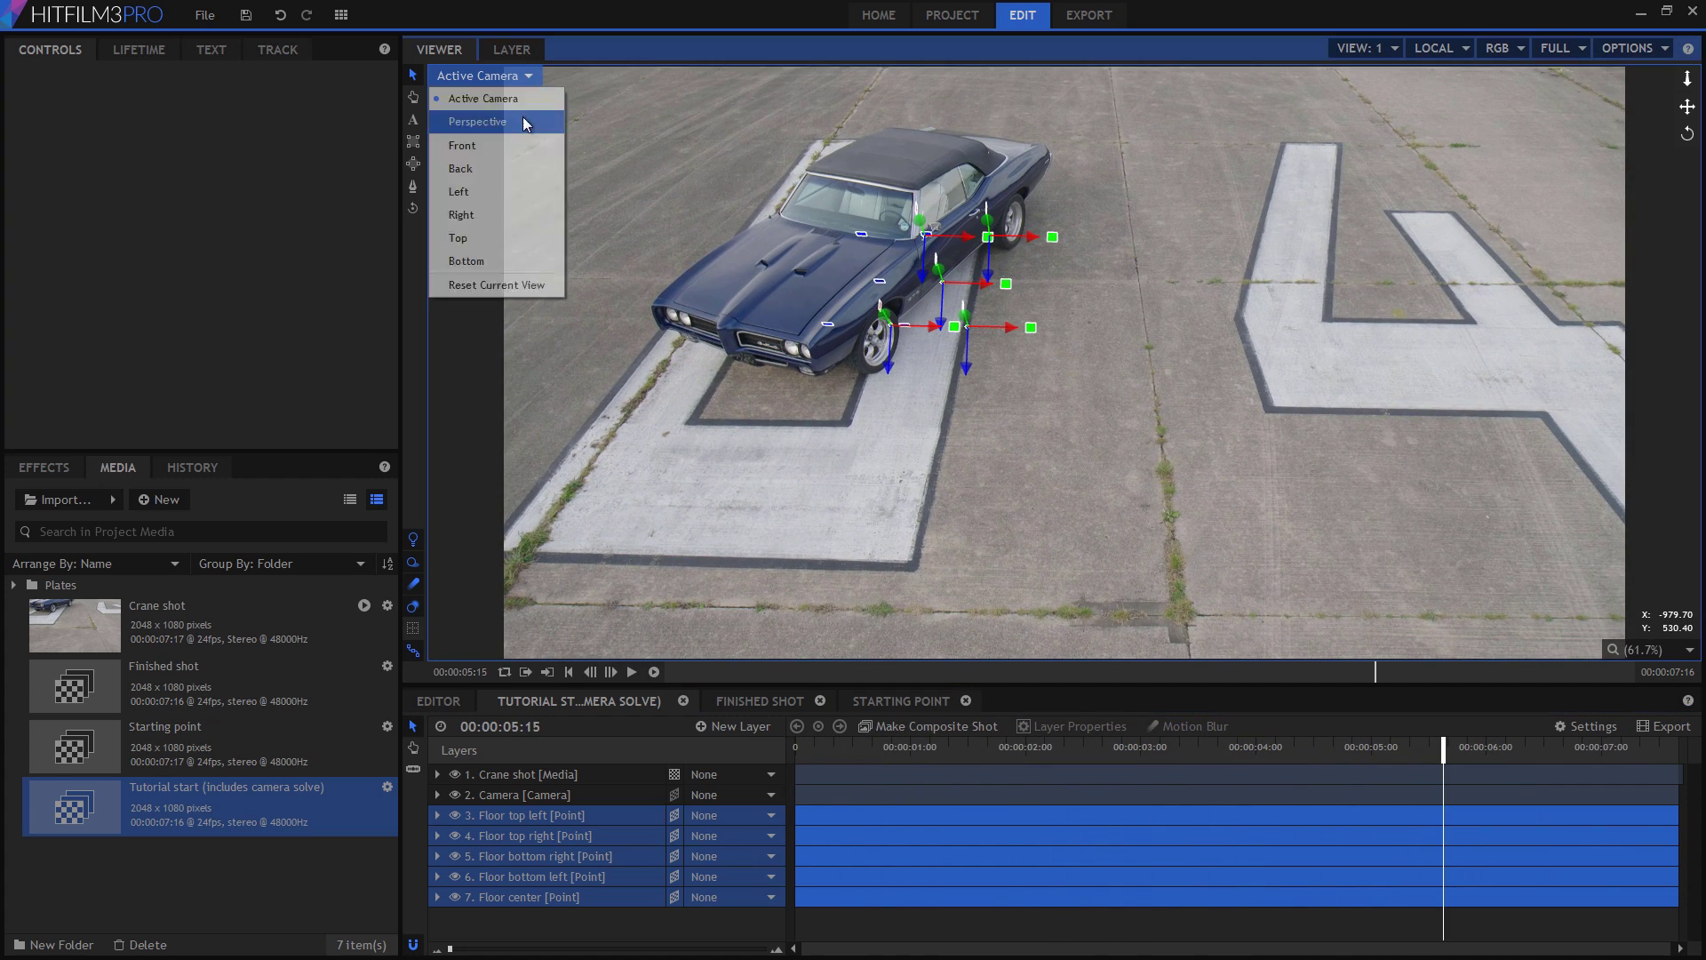
pyautogui.click(520, 124)
pyautogui.moveTo(824, 754); pyautogui.dragTo(881, 748)
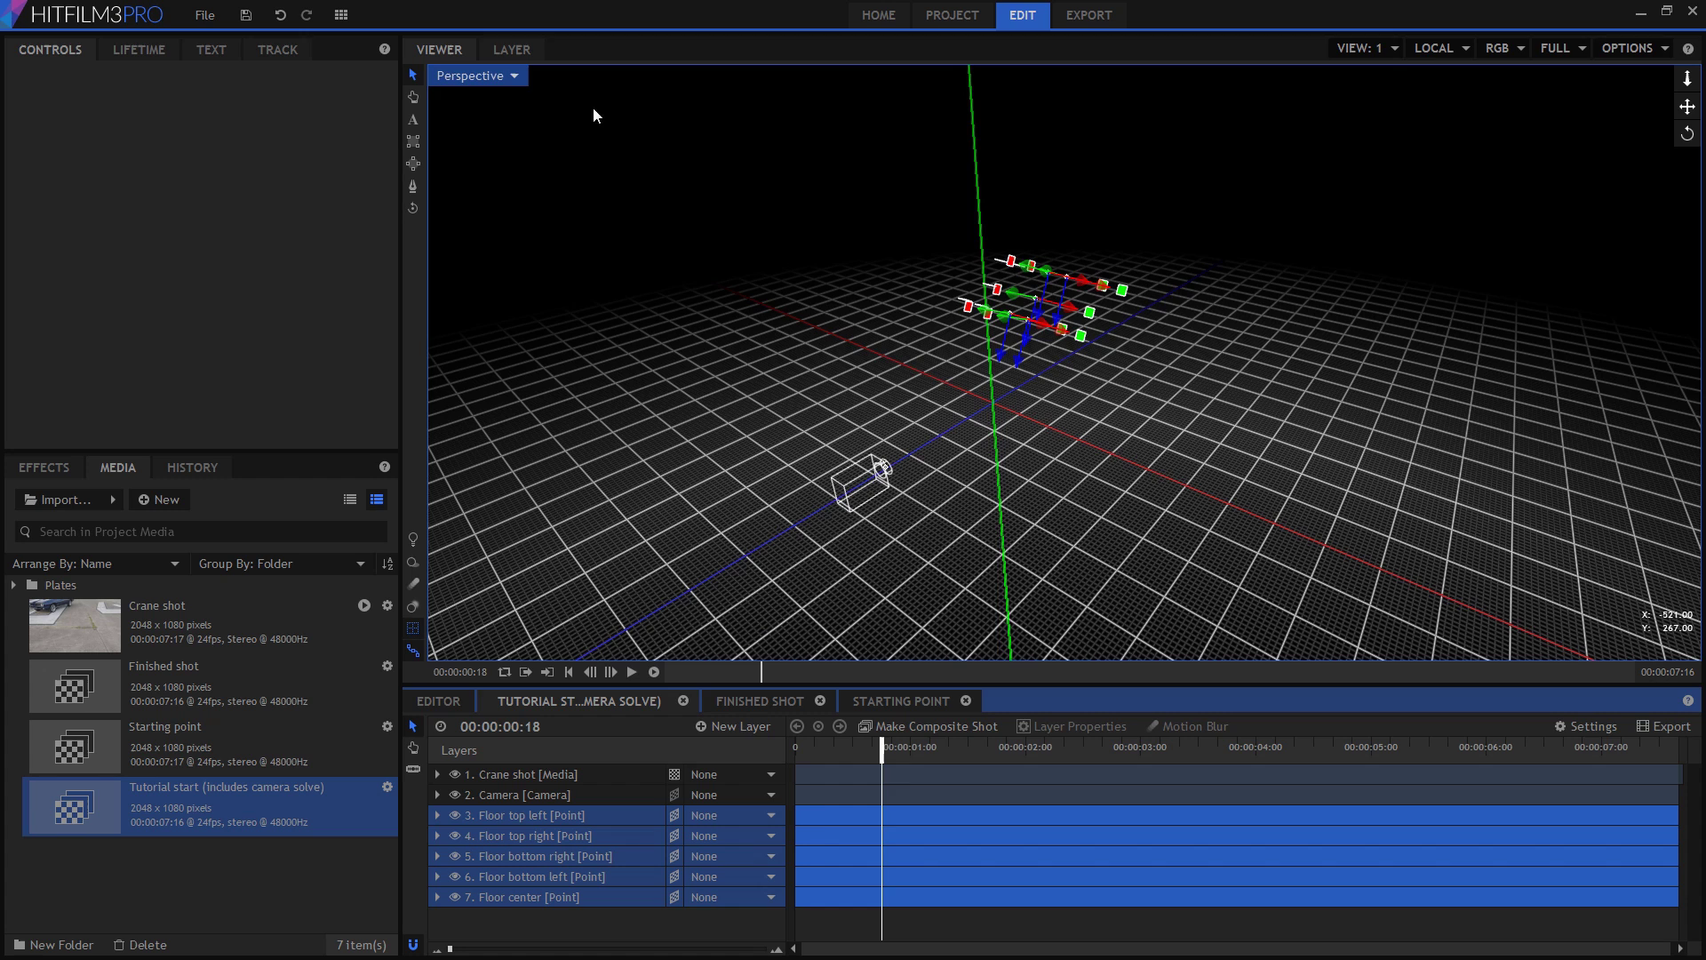
pyautogui.click(513, 77)
pyautogui.click(503, 98)
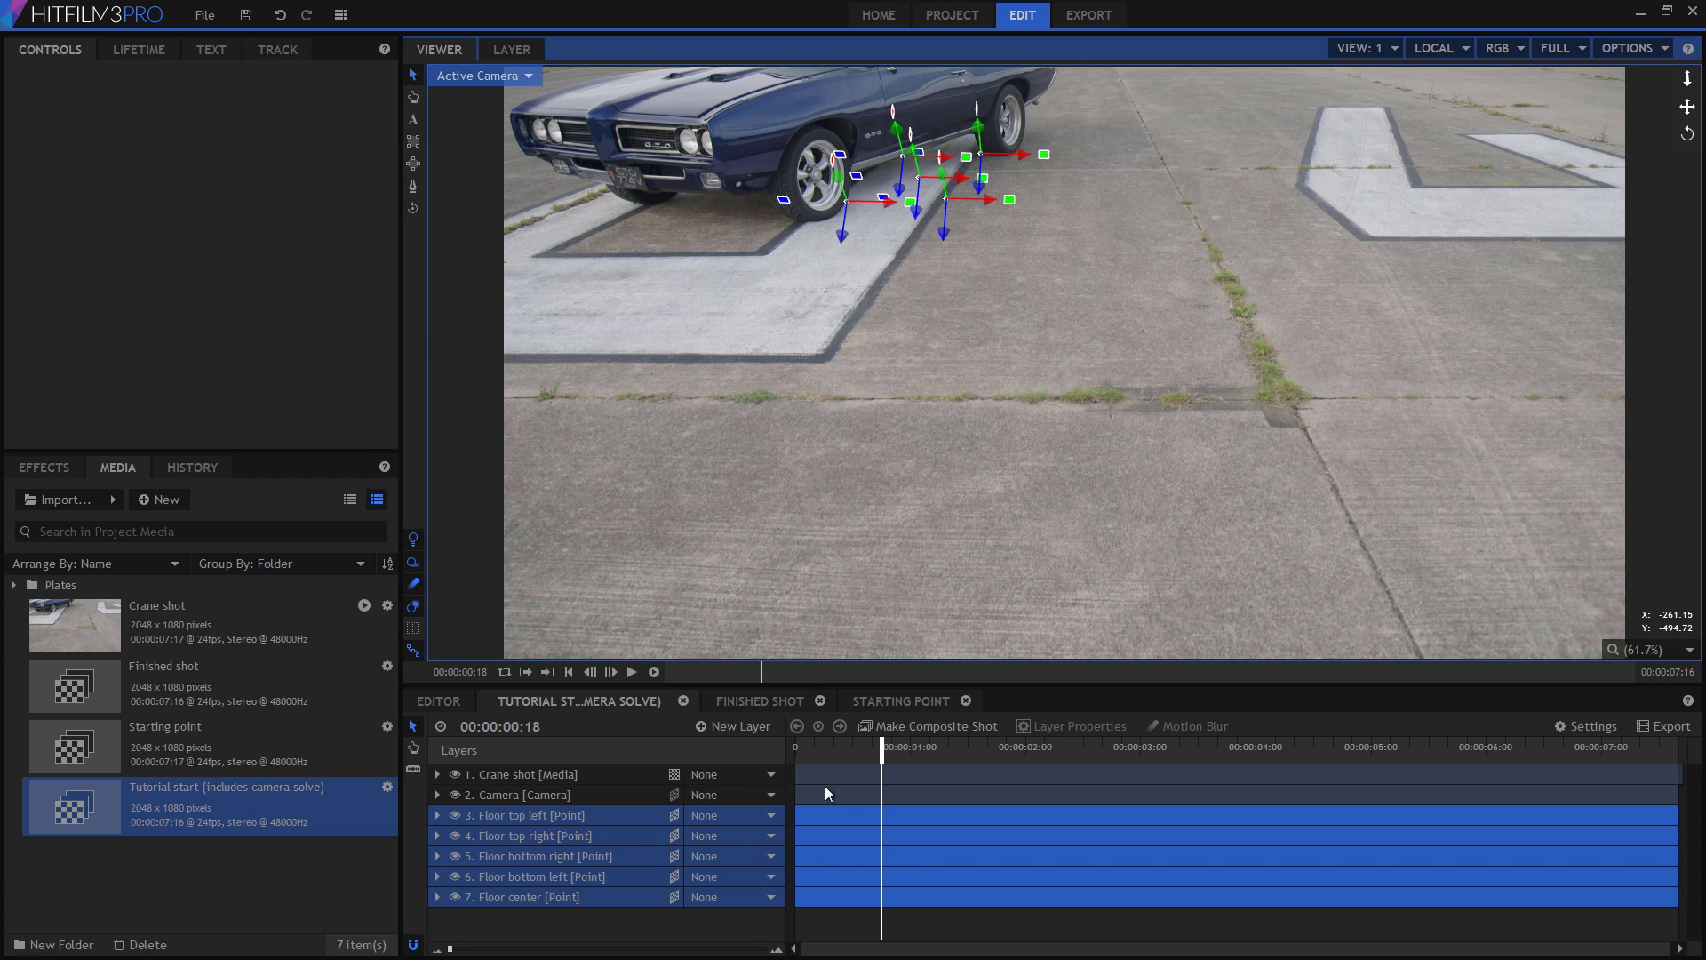
pyautogui.moveTo(834, 746); pyautogui.dragTo(1525, 754)
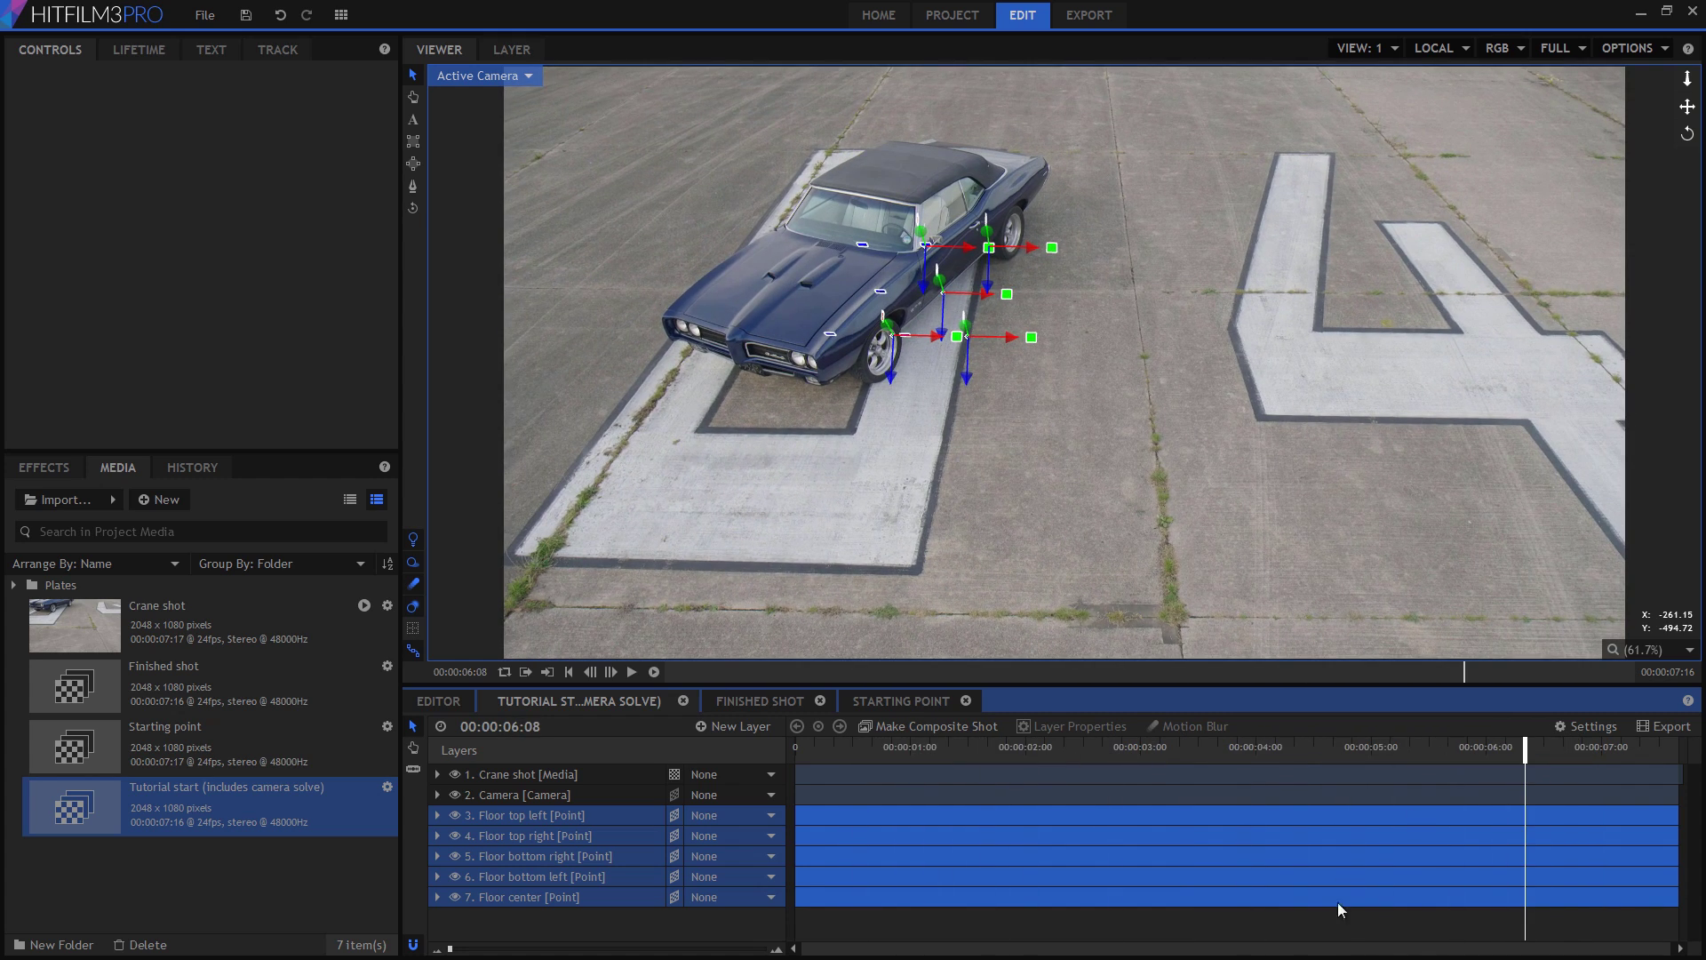
# Deselect the floor points and scrub through the crane shot, comparing frames near the end of the camera move
pyautogui.click(1283, 910)
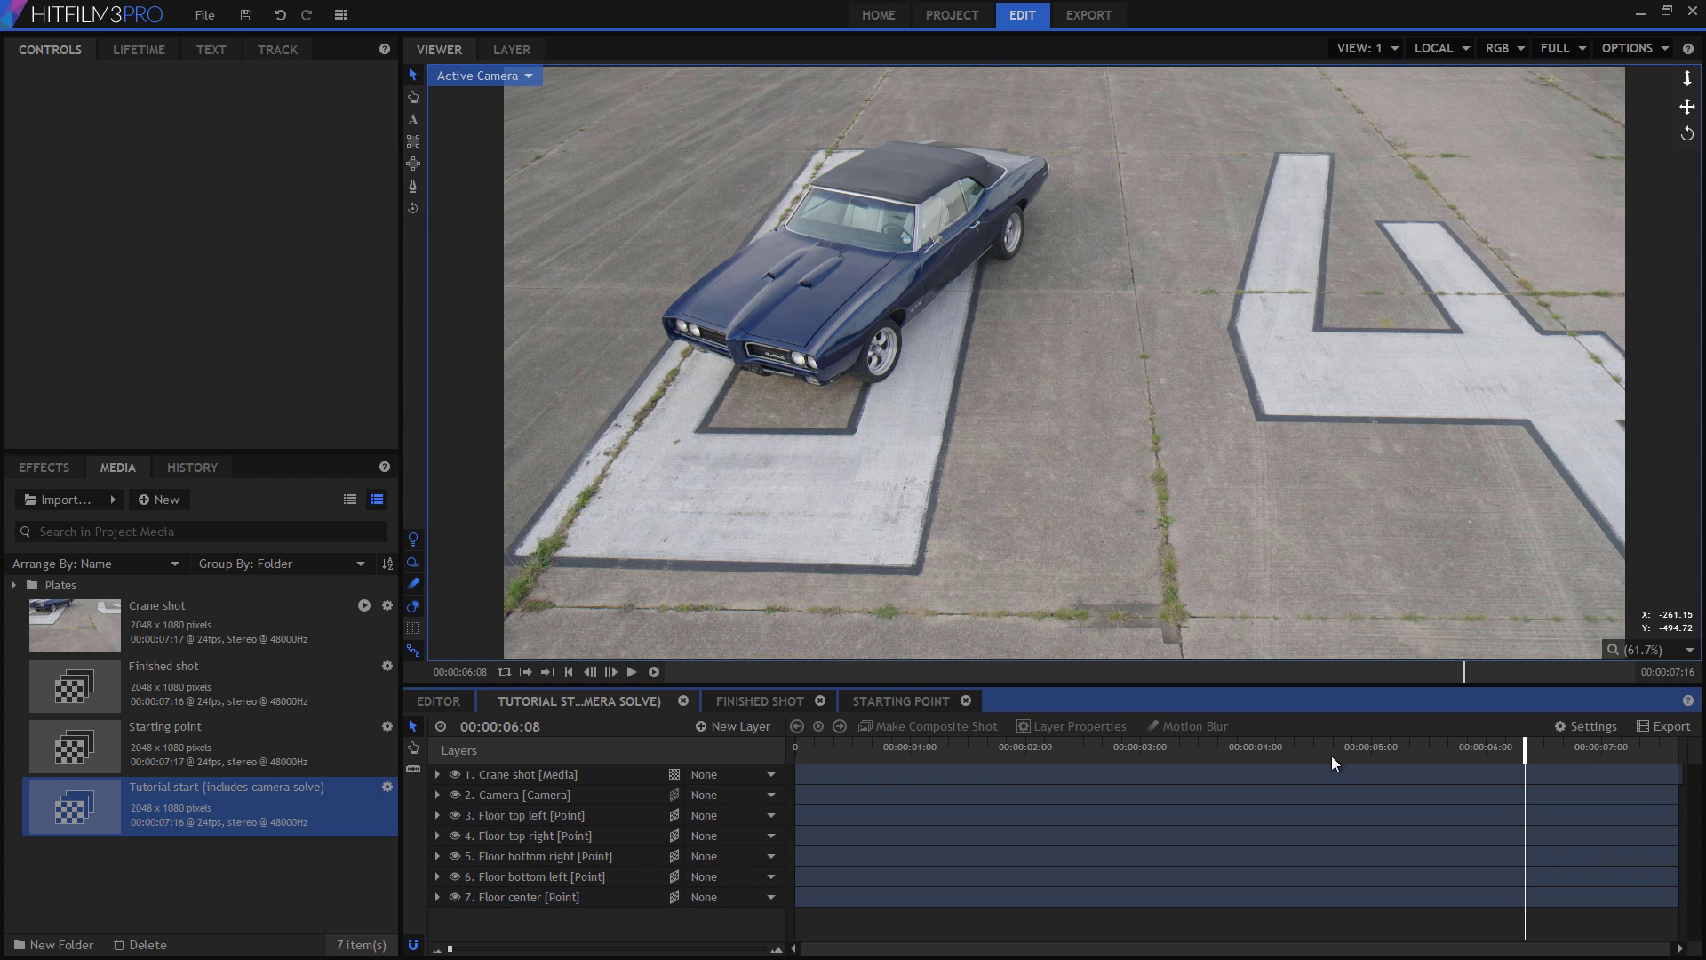
pyautogui.moveTo(1332, 756); pyautogui.dragTo(727, 725)
pyautogui.moveTo(825, 709); pyautogui.dragTo(1601, 768)
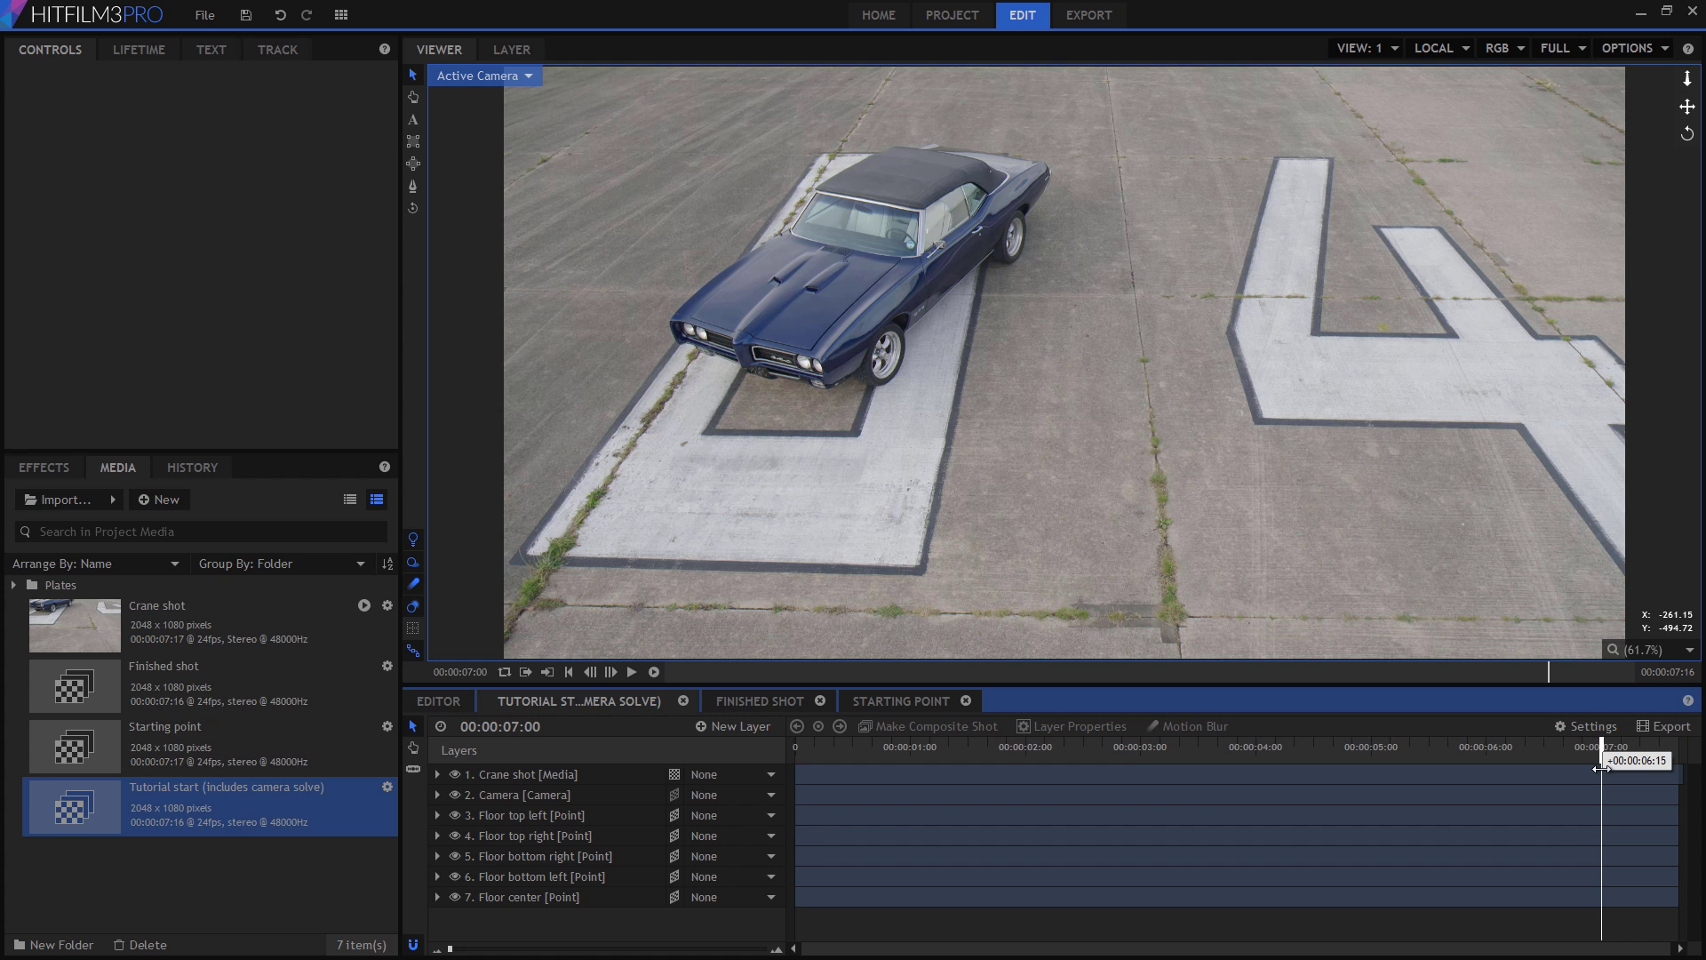
pyautogui.moveTo(1601, 768); pyautogui.dragTo(1616, 768)
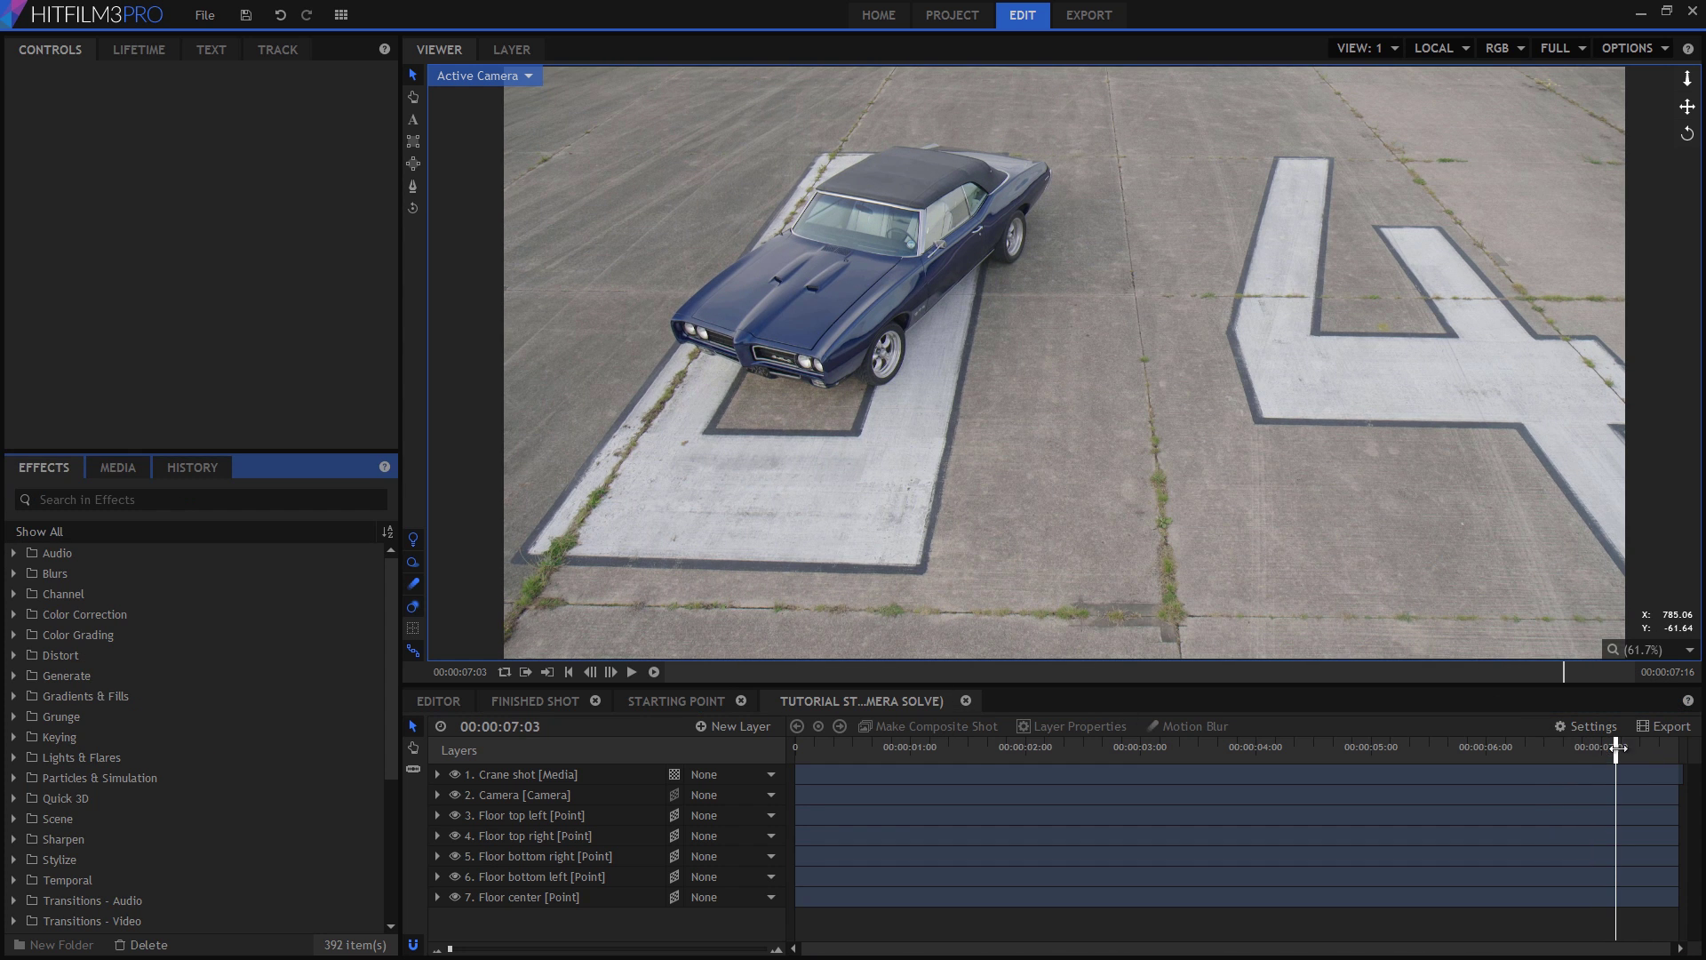
pyautogui.moveTo(1596, 747); pyautogui.dragTo(1554, 744)
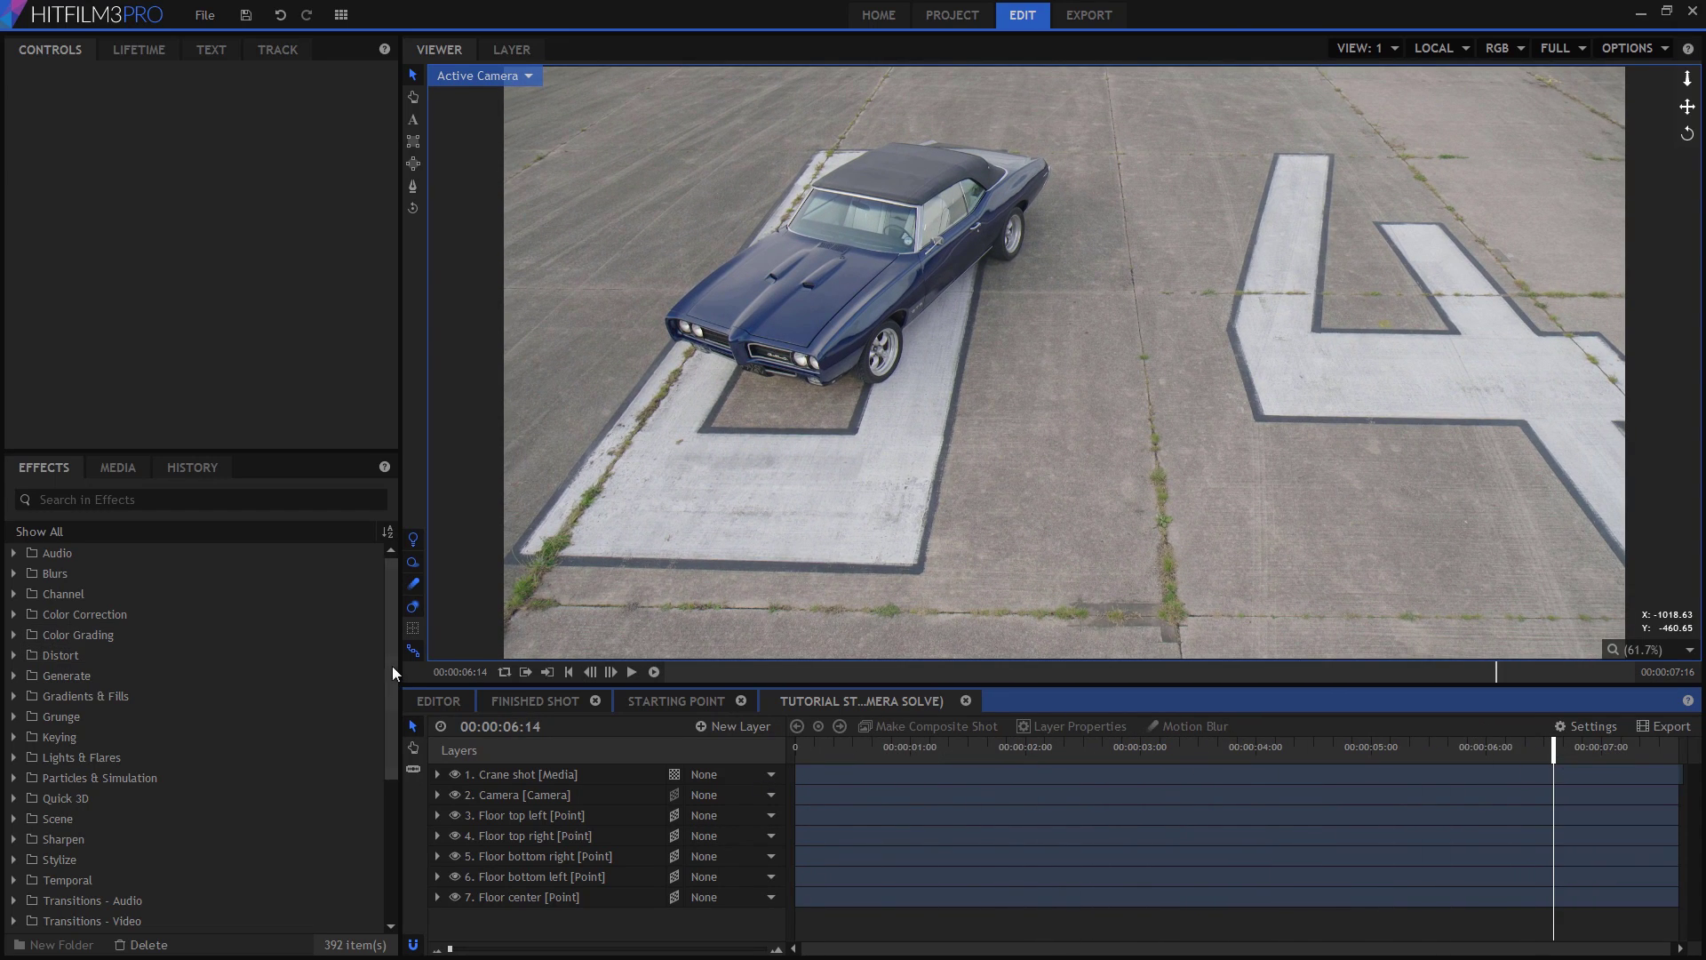
# Go to frame 171 with the time display switched to frames, and open the viewer's options
pyautogui.rightClick(515, 732)
pyautogui.click(529, 764)
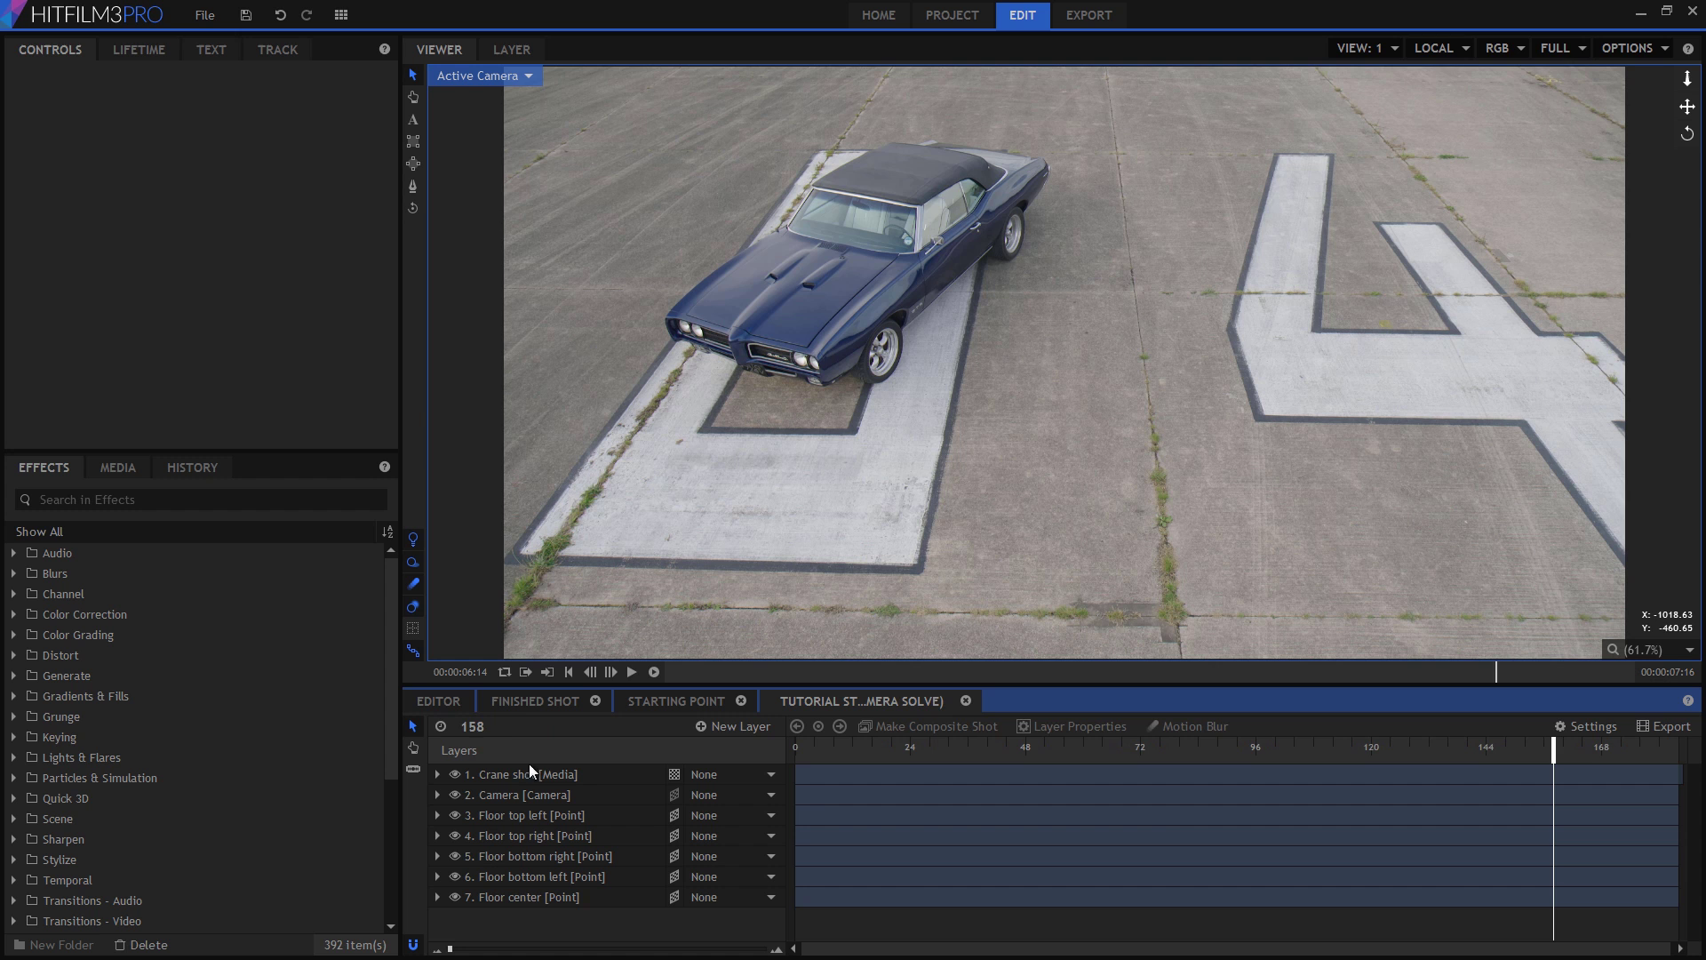
pyautogui.click(533, 726)
pyautogui.write('171')
pyautogui.press('Return')
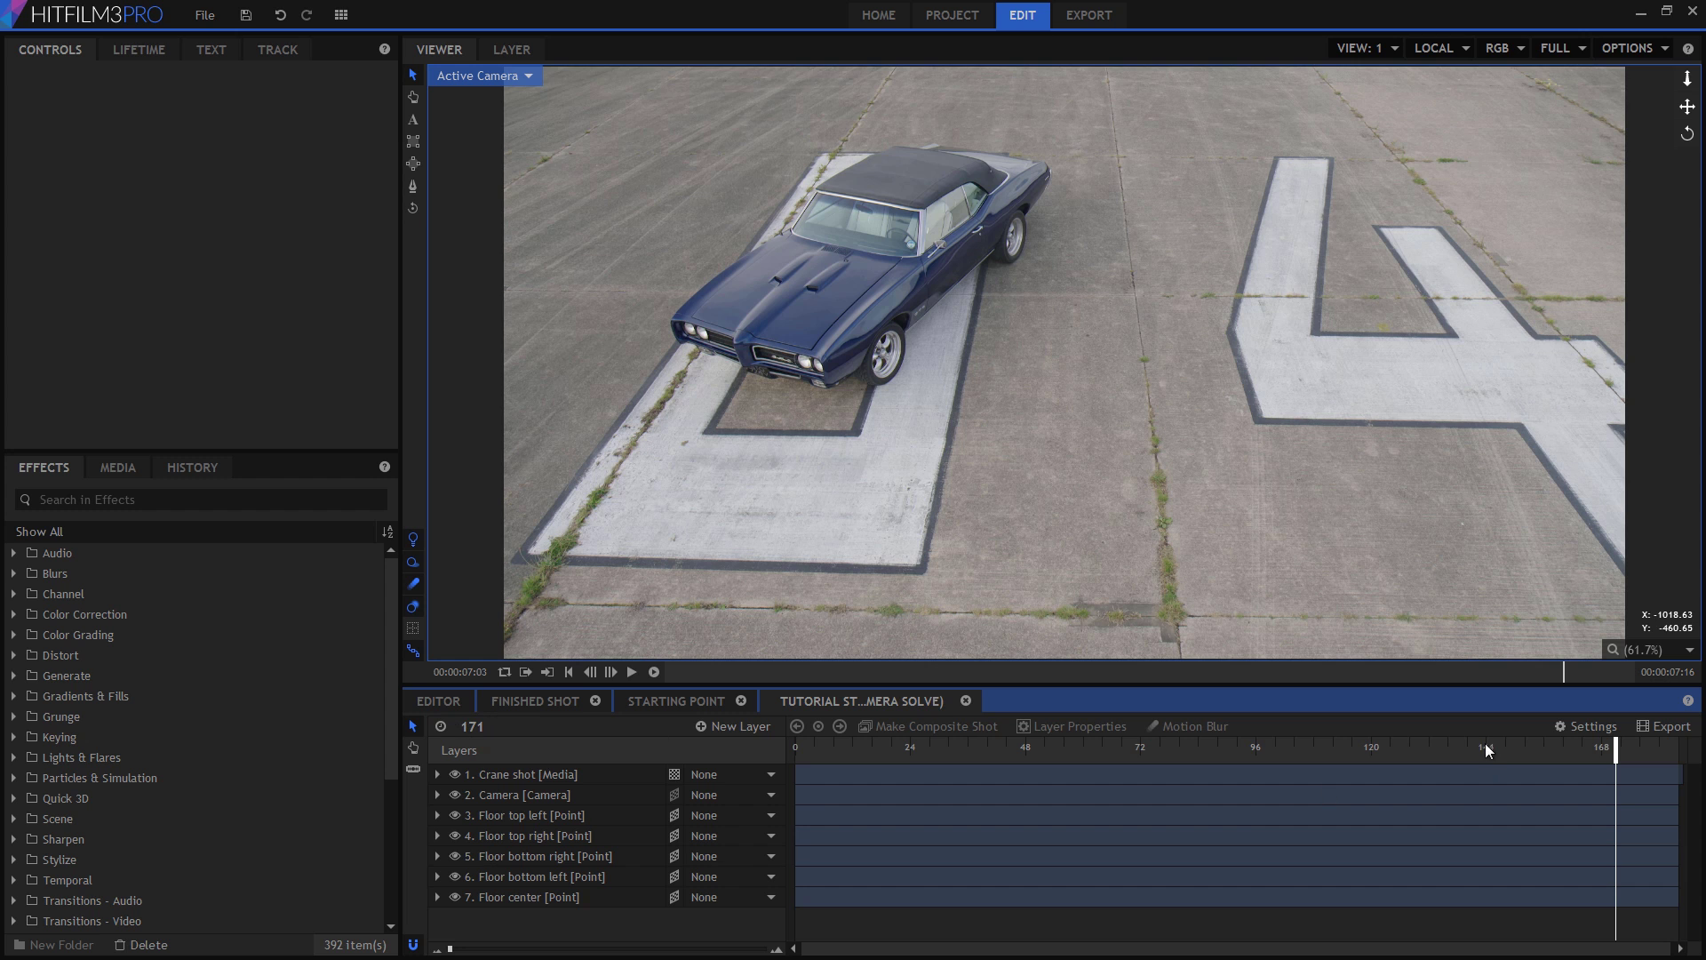
pyautogui.click(1632, 48)
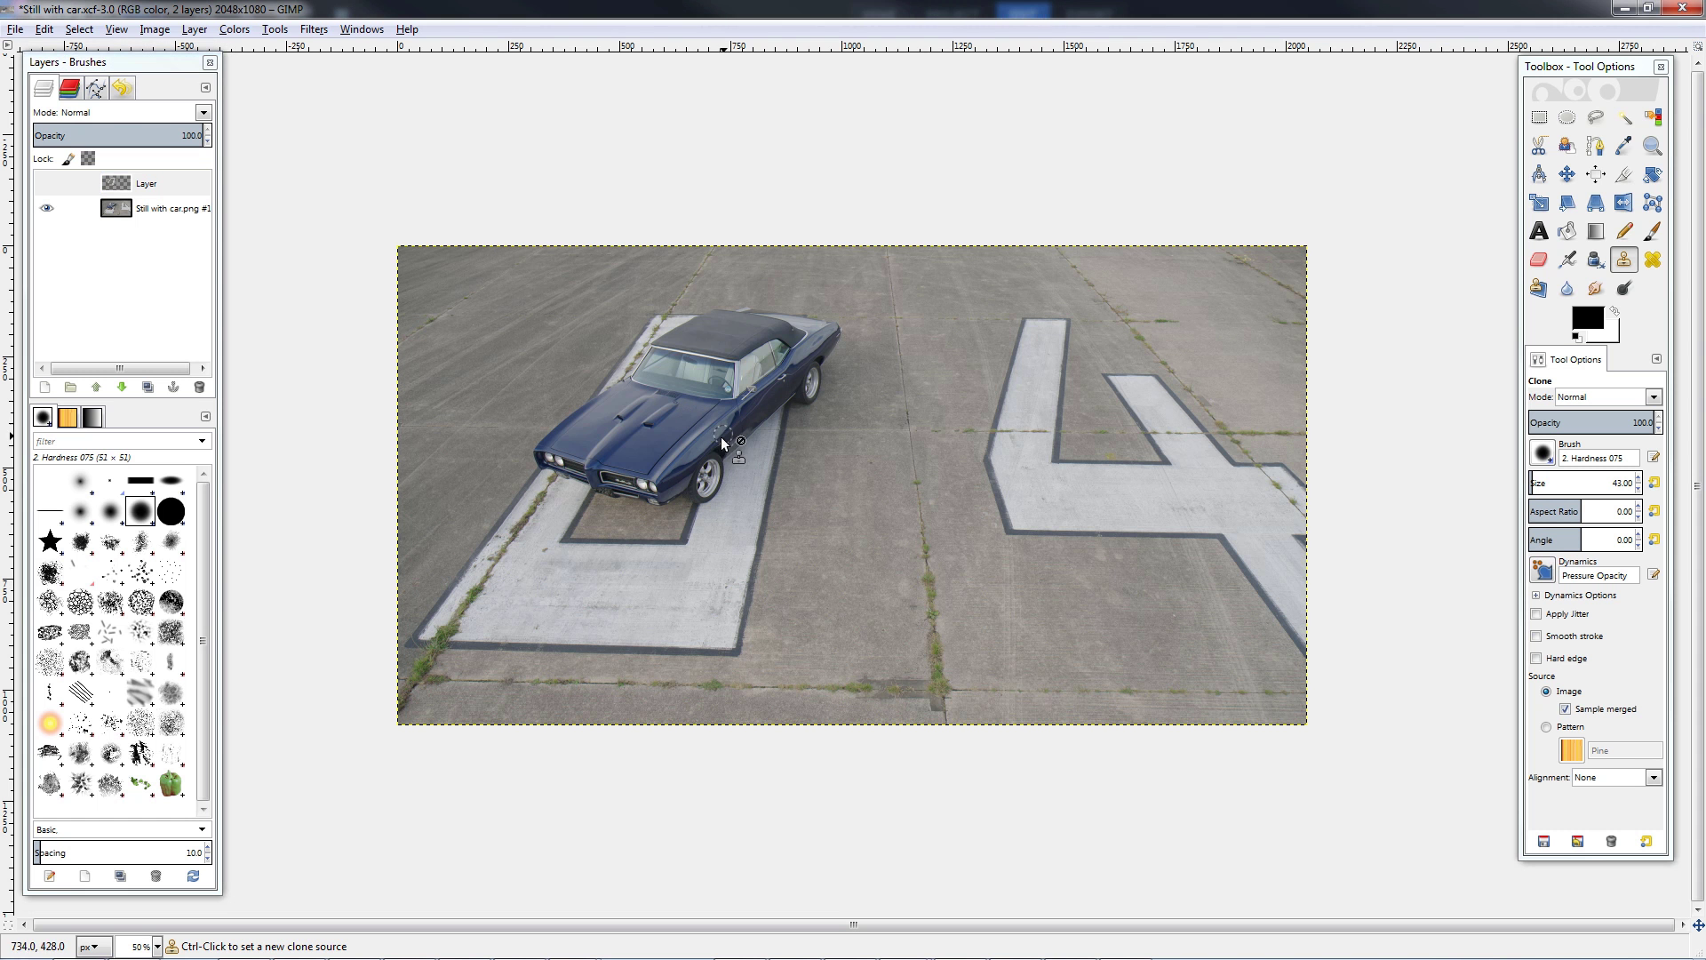
pyautogui.scroll(4, 705, 504)
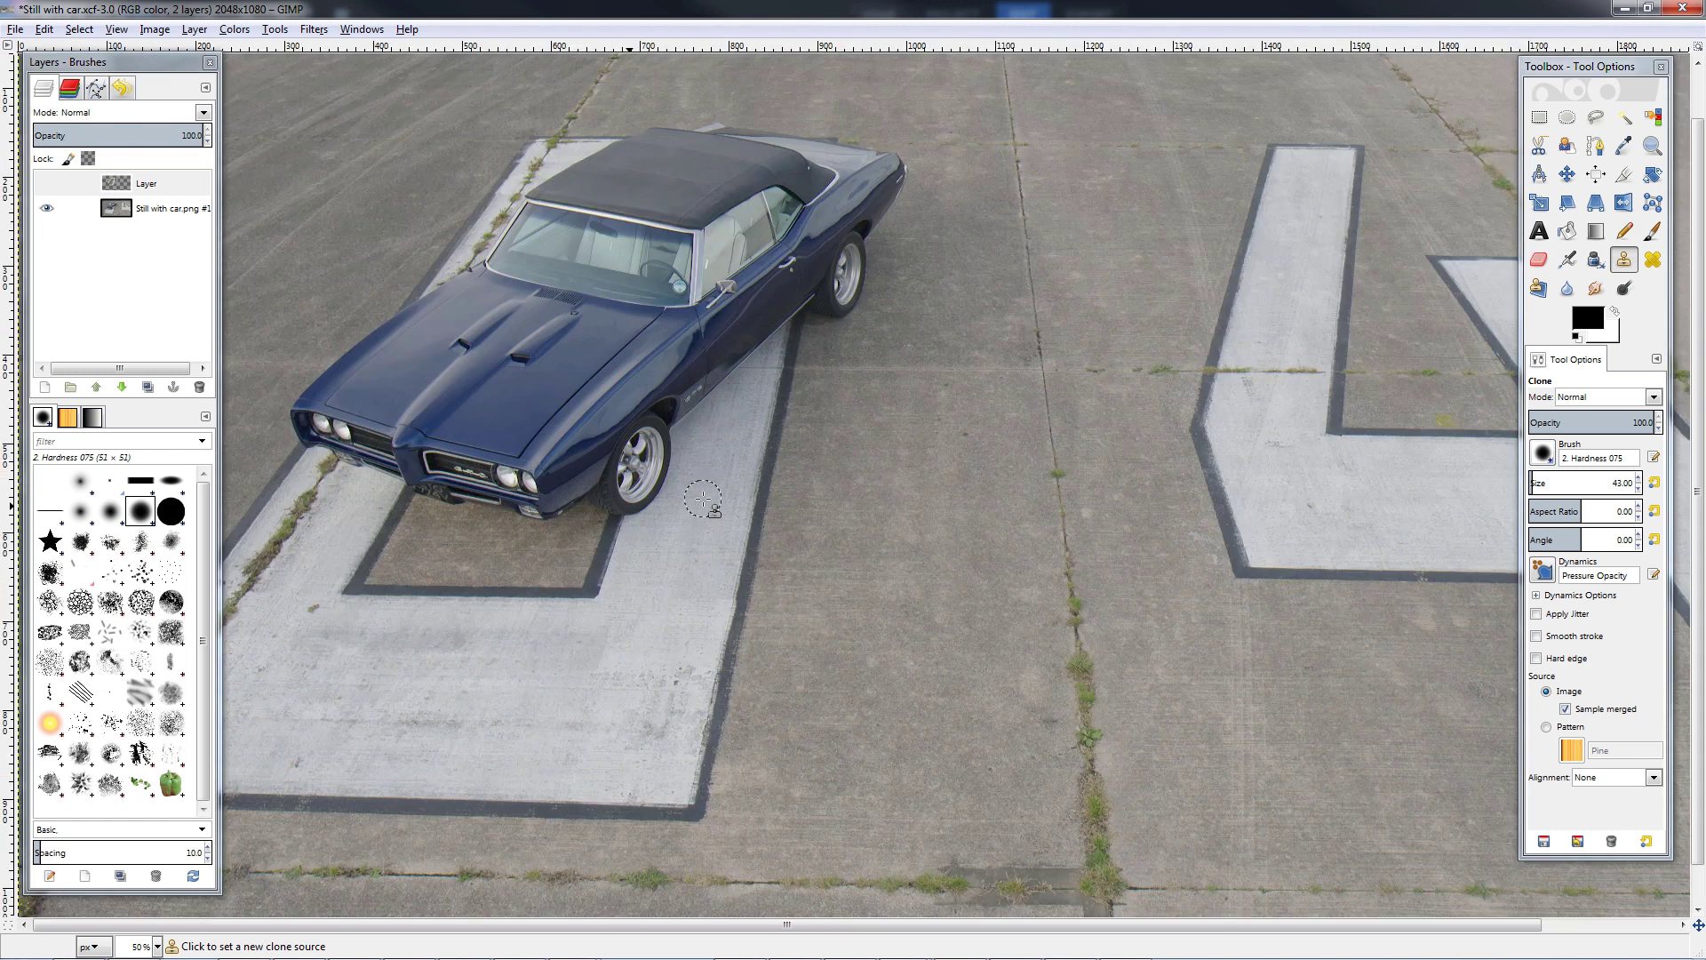
pyautogui.scroll(-2, 704, 504)
pyautogui.scroll(-1, 696, 457)
pyautogui.scroll(1, 581, 391)
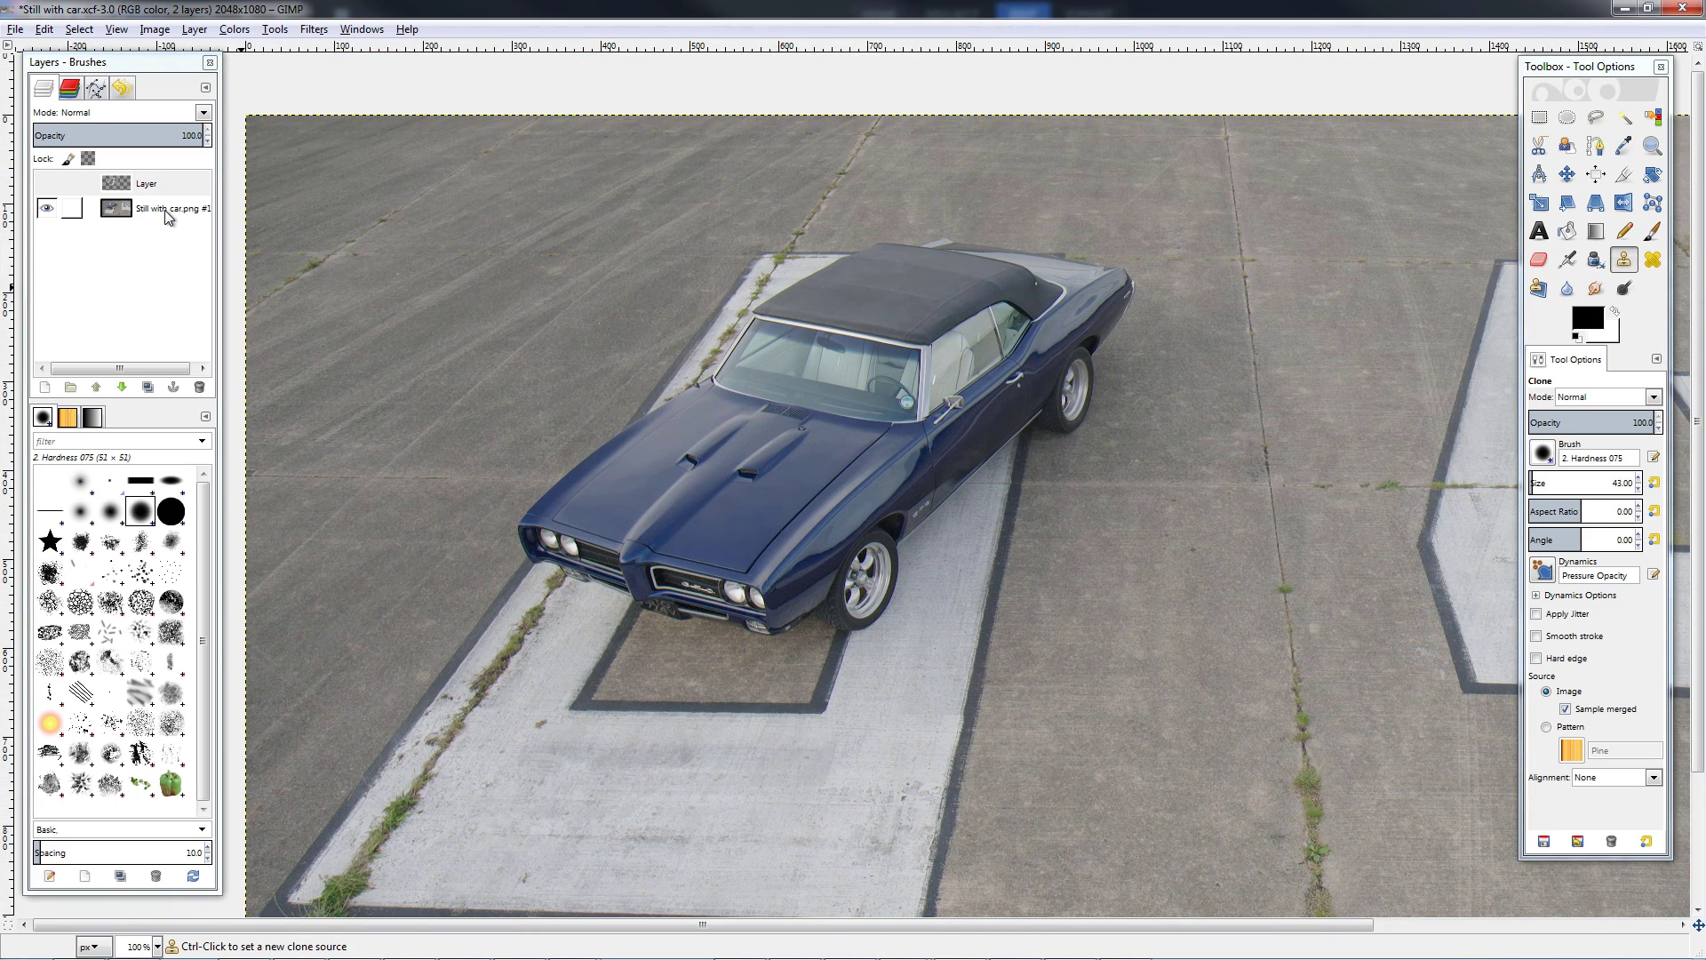
# In GIMP, add a transparent 2048 × 1080 layer and clone the pale painted concrete over the car's roof
pyautogui.click(45, 387)
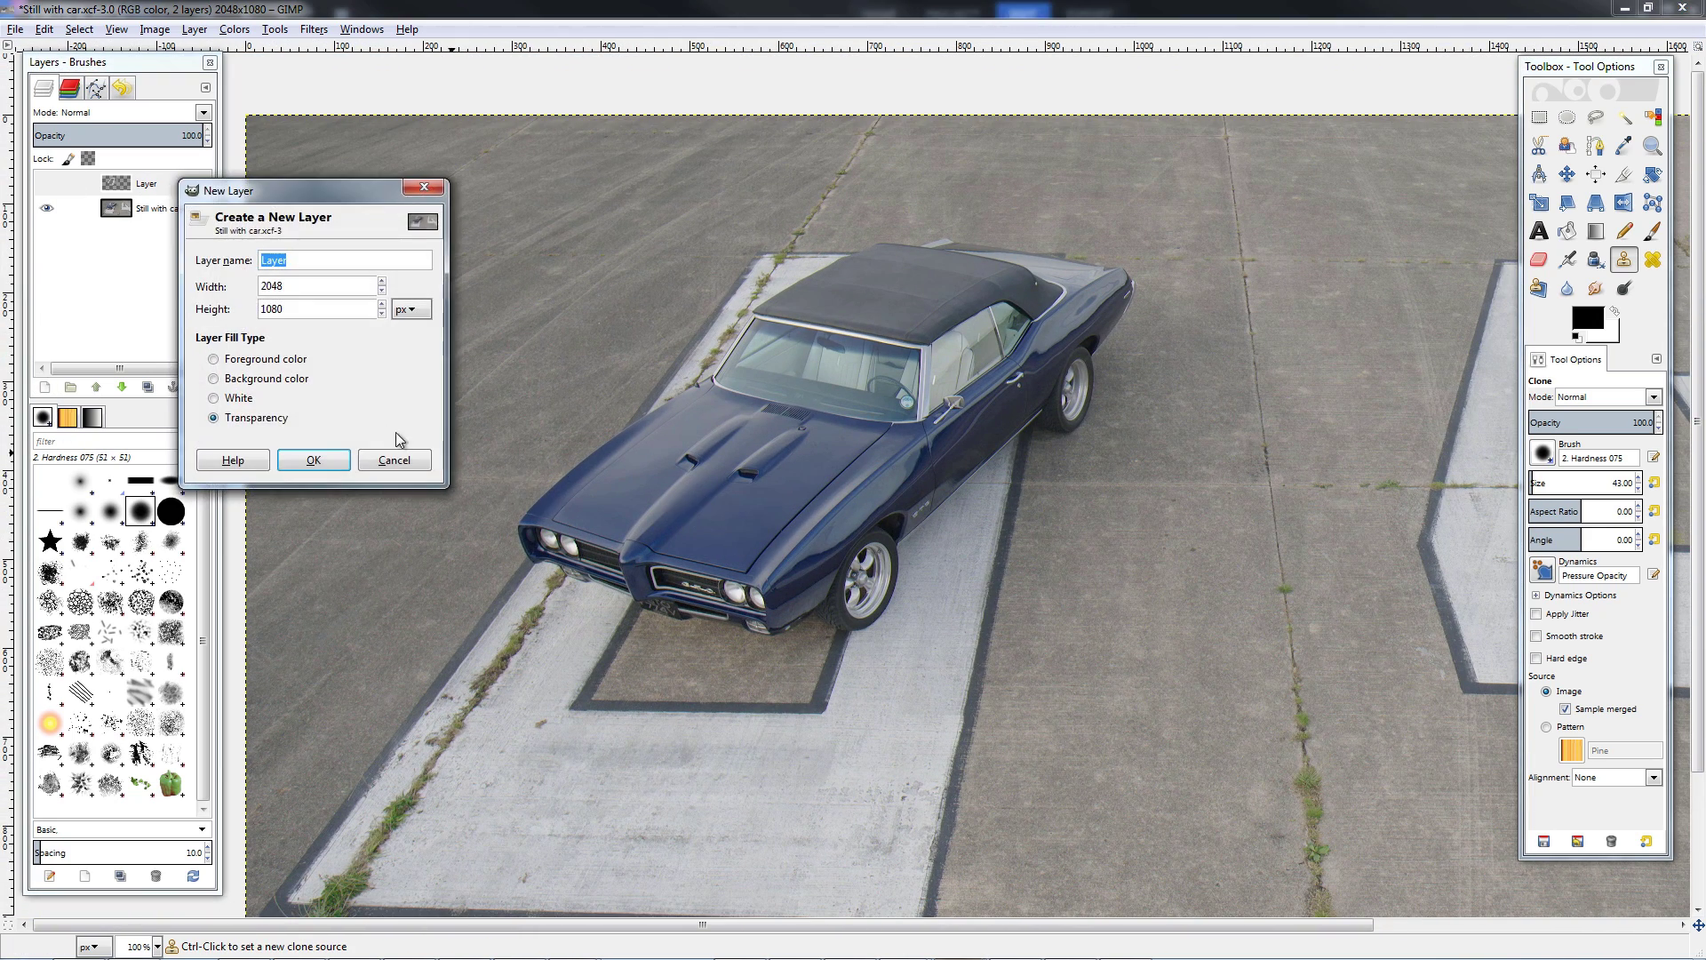
pyautogui.click(317, 459)
pyautogui.click(1623, 262)
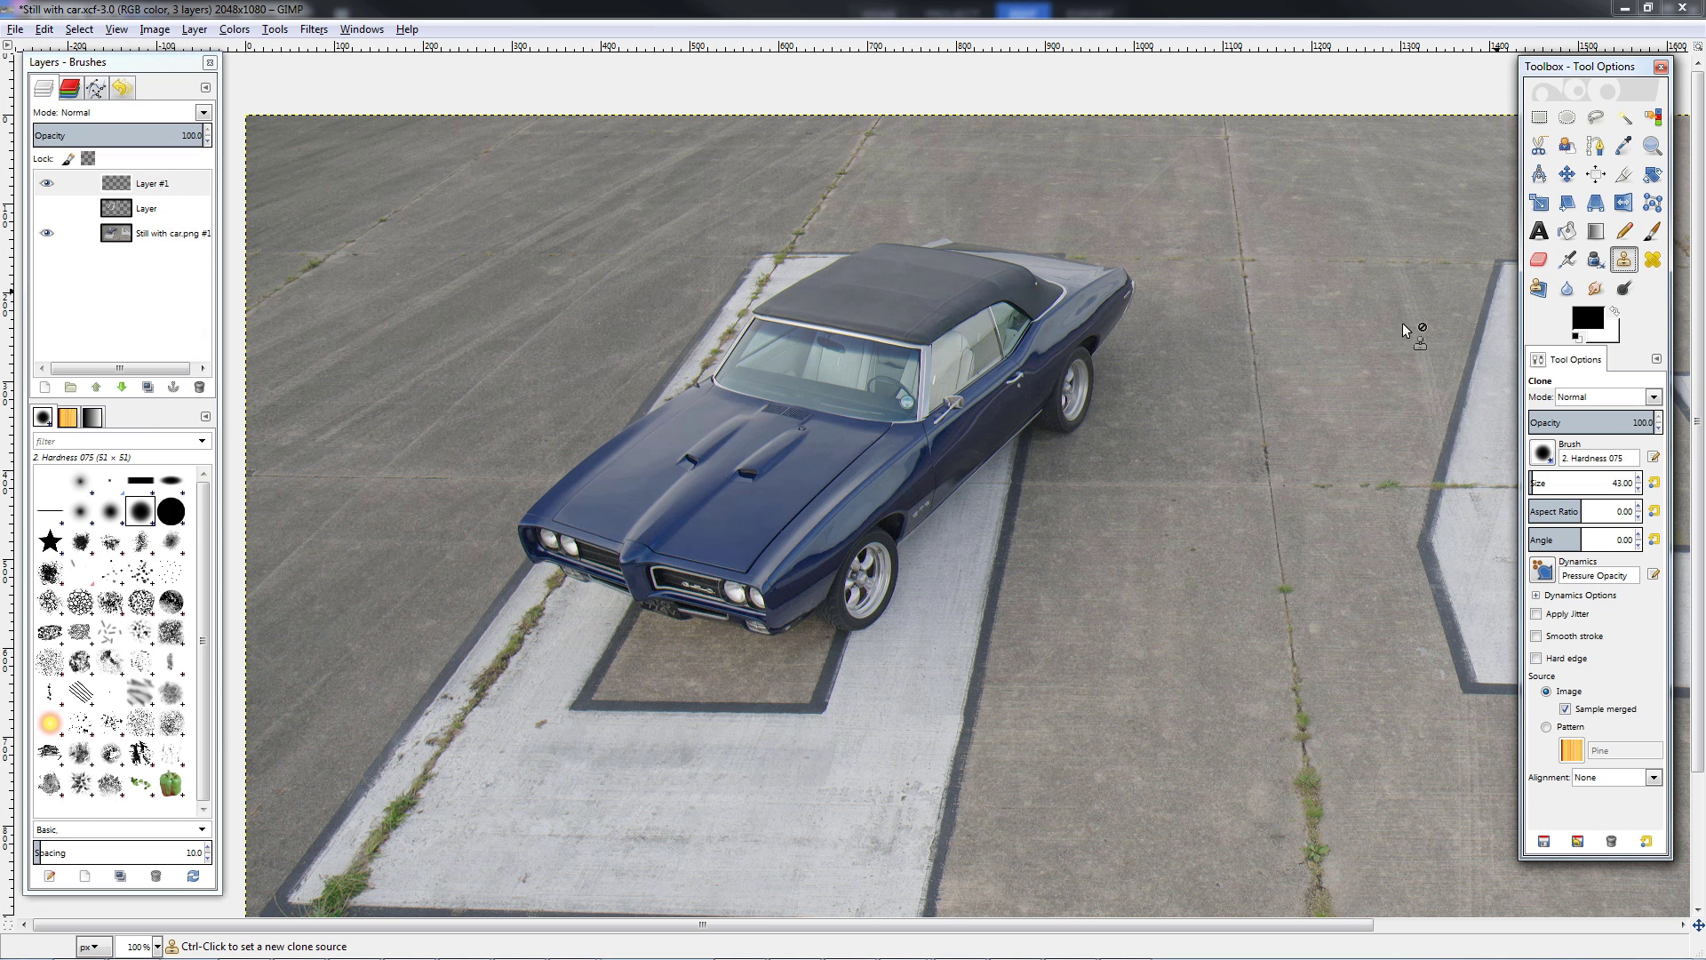
pyautogui.keyDown('ctrl'); pyautogui.click(489, 781); pyautogui.keyUp('ctrl')
pyautogui.moveTo(814, 293)
pyautogui.mouseDown()
pyautogui.moveTo(862, 275)
pyautogui.moveTo(784, 299)
pyautogui.moveTo(926, 284)
pyautogui.moveTo(847, 300)
pyautogui.moveTo(910, 305)
pyautogui.moveTo(931, 295)
pyautogui.moveTo(844, 276)
pyautogui.moveTo(972, 272)
pyautogui.moveTo(839, 269)
pyautogui.moveTo(1032, 272)
pyautogui.moveTo(951, 292)
pyautogui.moveTo(1014, 296)
pyautogui.moveTo(992, 301)
pyautogui.moveTo(804, 303)
pyautogui.mouseUp()
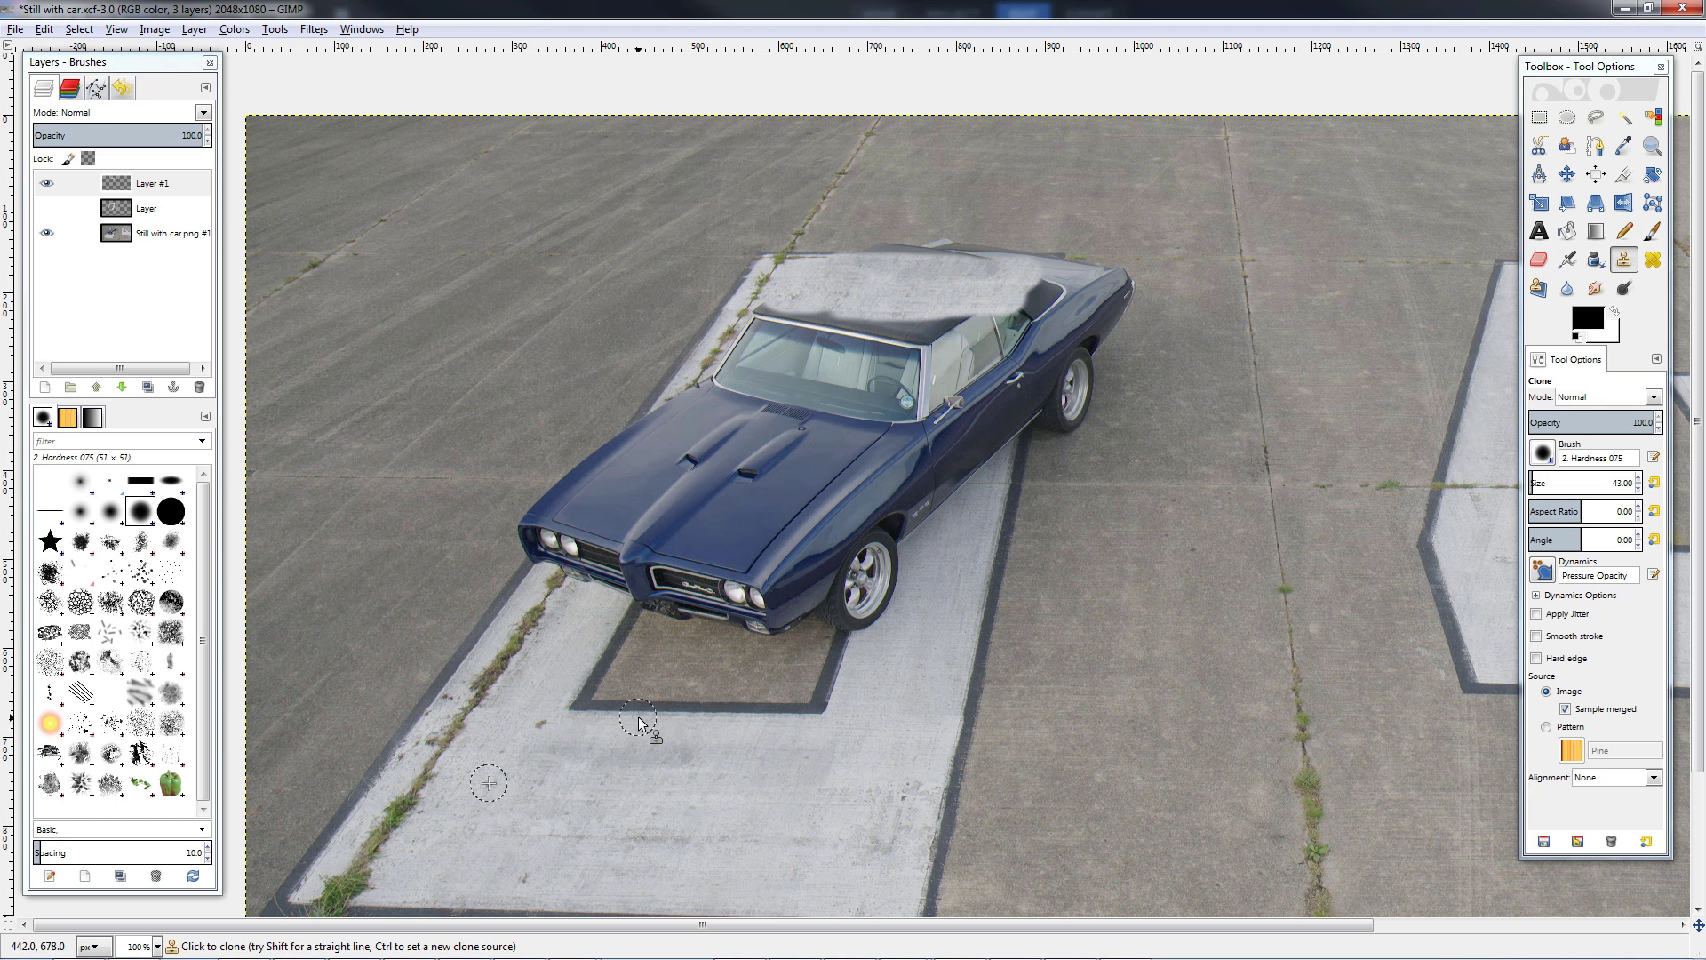
# Clone the bare concrete and dark outline from the painted number's inner patch along the rear edge of the car's roof
pyautogui.press('ctrl')
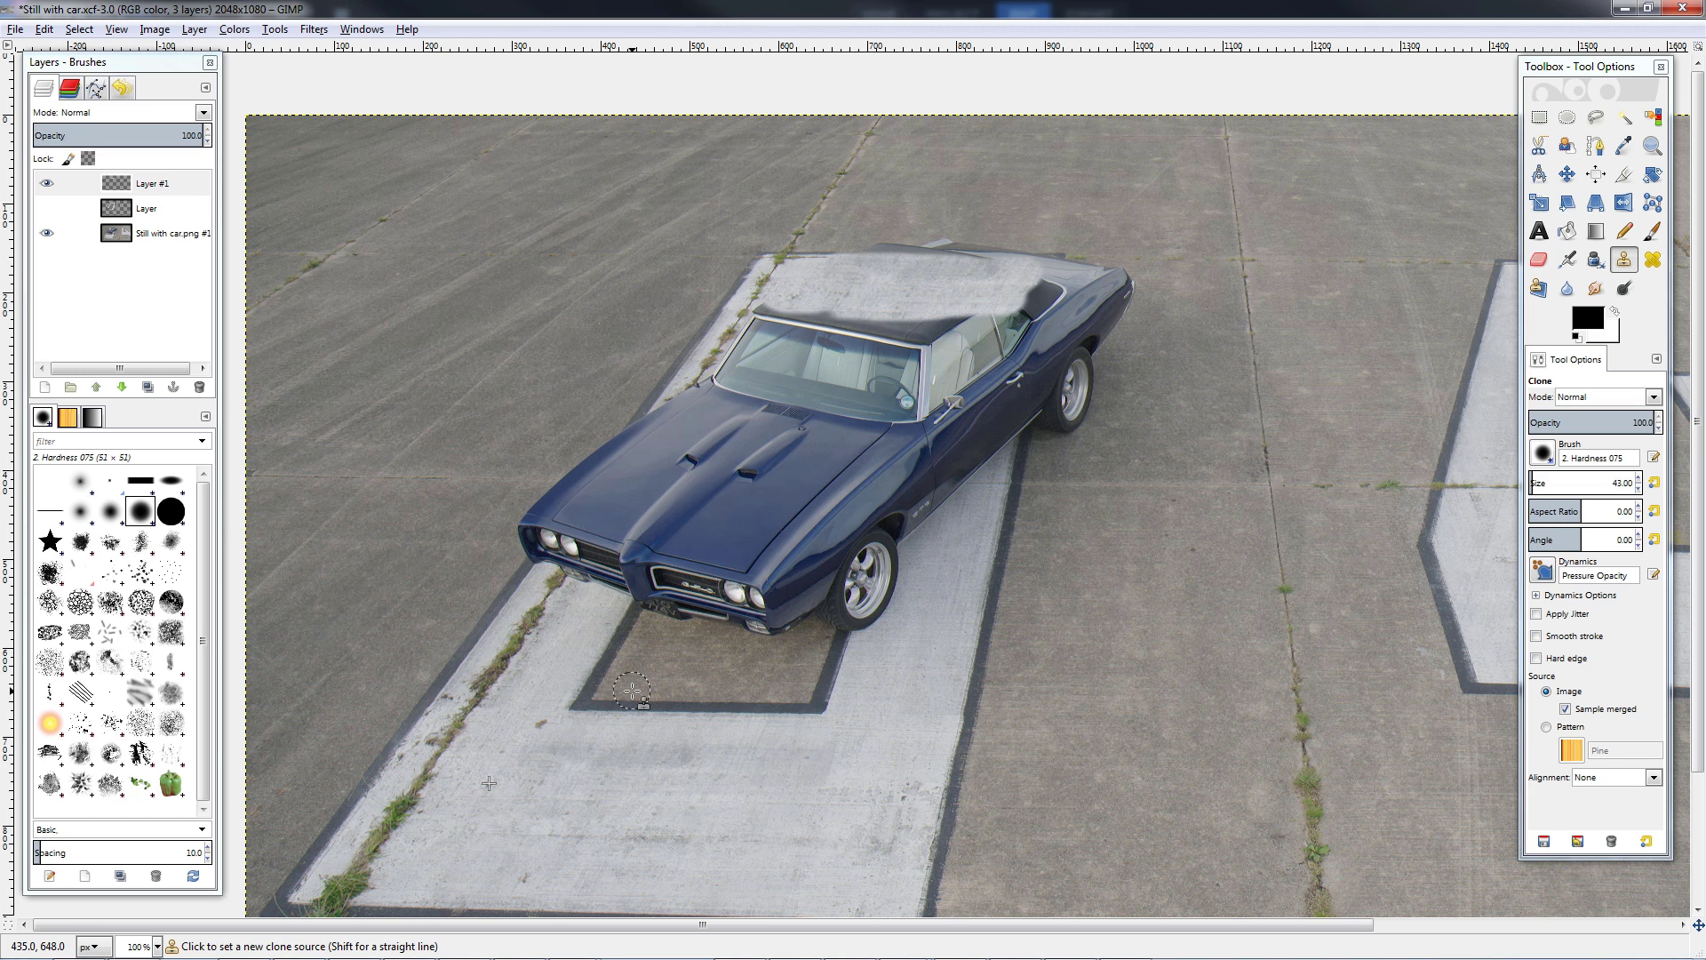
pyautogui.keyDown('ctrl'); pyautogui.click(632, 690); pyautogui.keyUp('ctrl')
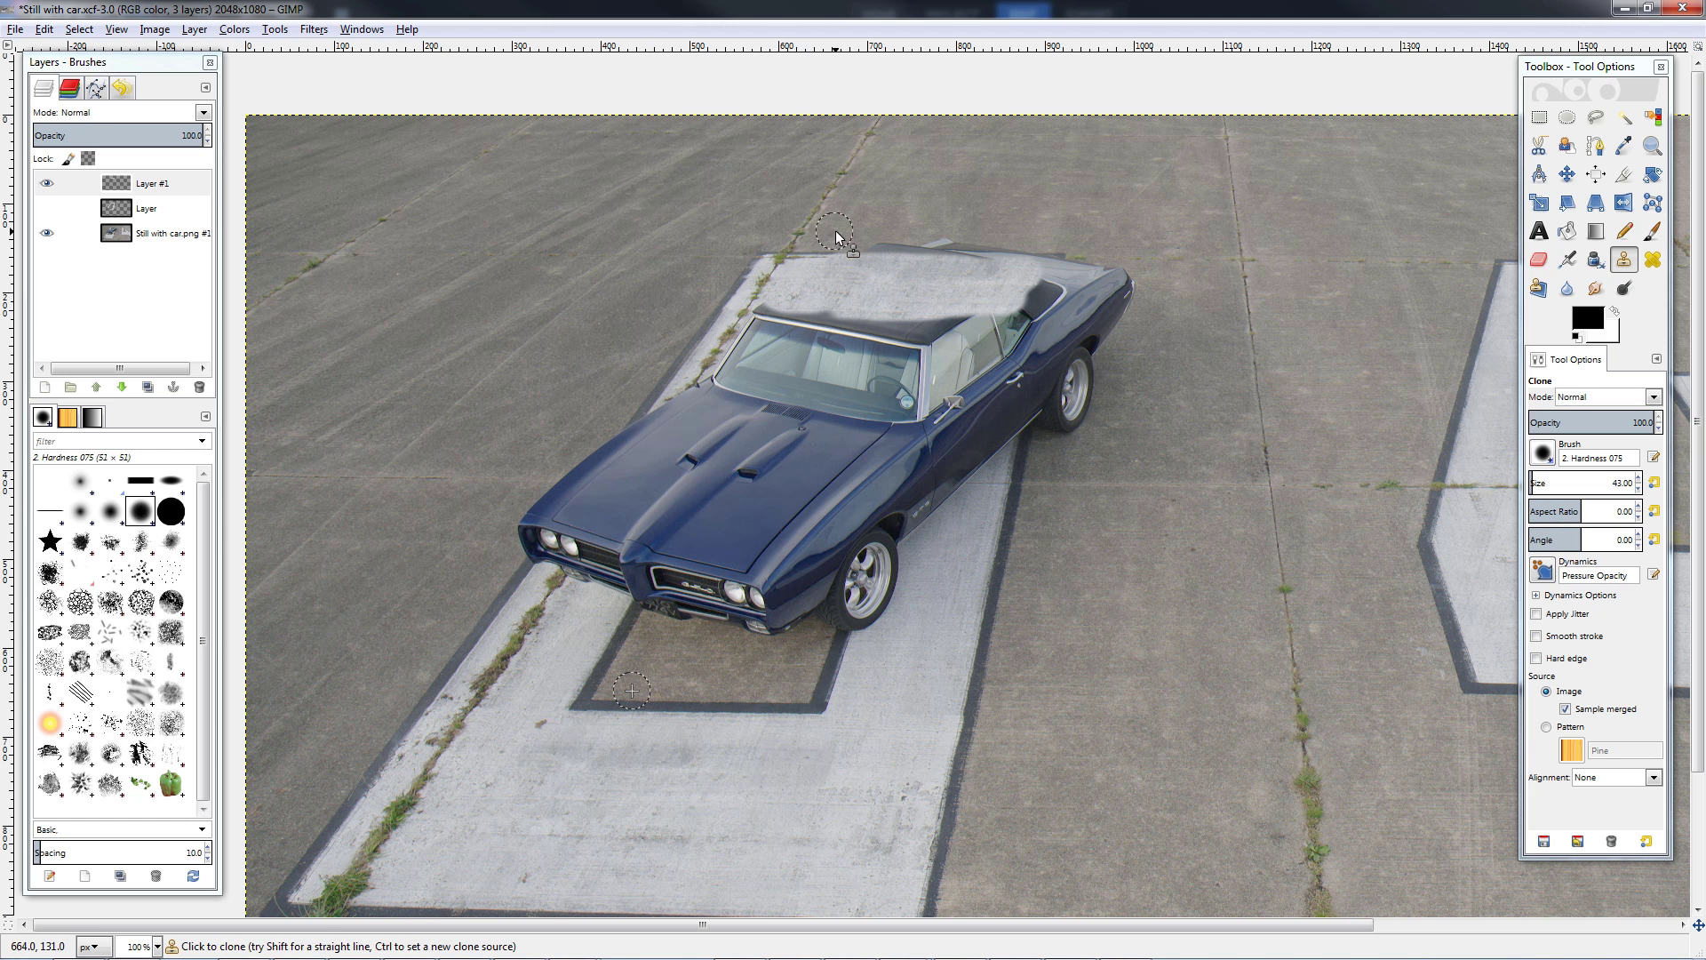
pyautogui.moveTo(834, 233); pyautogui.dragTo(846, 240)
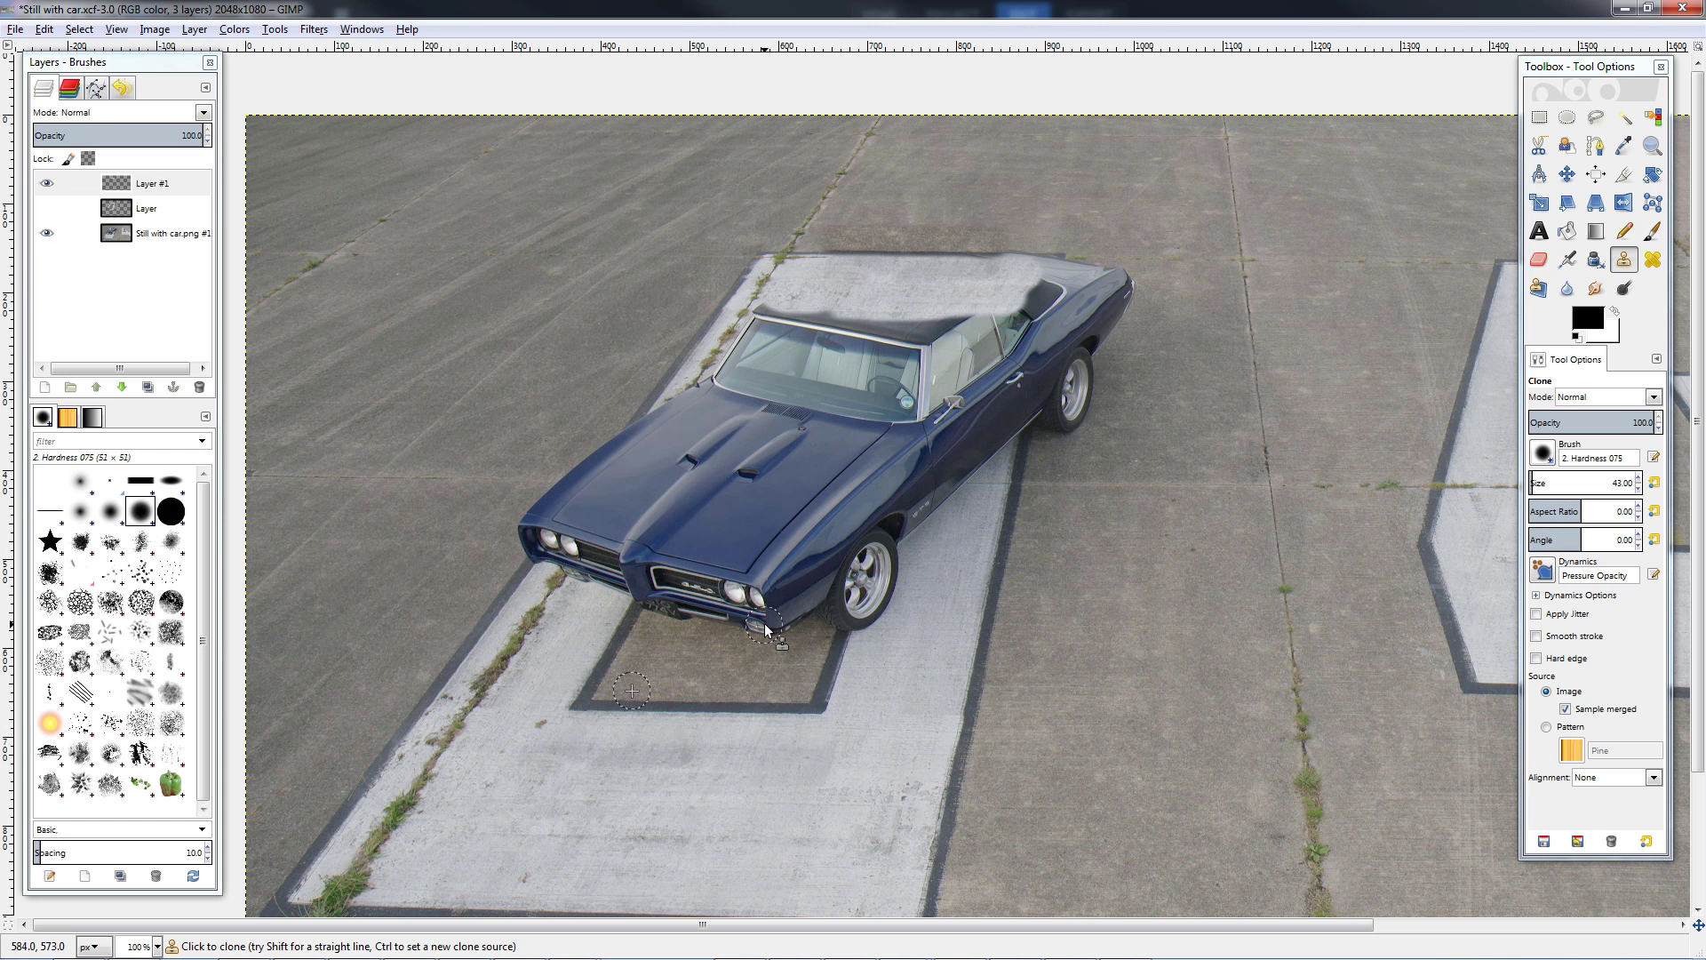
# Isolate the finished clean plate by hiding Layer #1, showing the painted layer below it, and hiding the still with the car
pyautogui.click(47, 183)
pyautogui.click(46, 208)
pyautogui.click(44, 233)
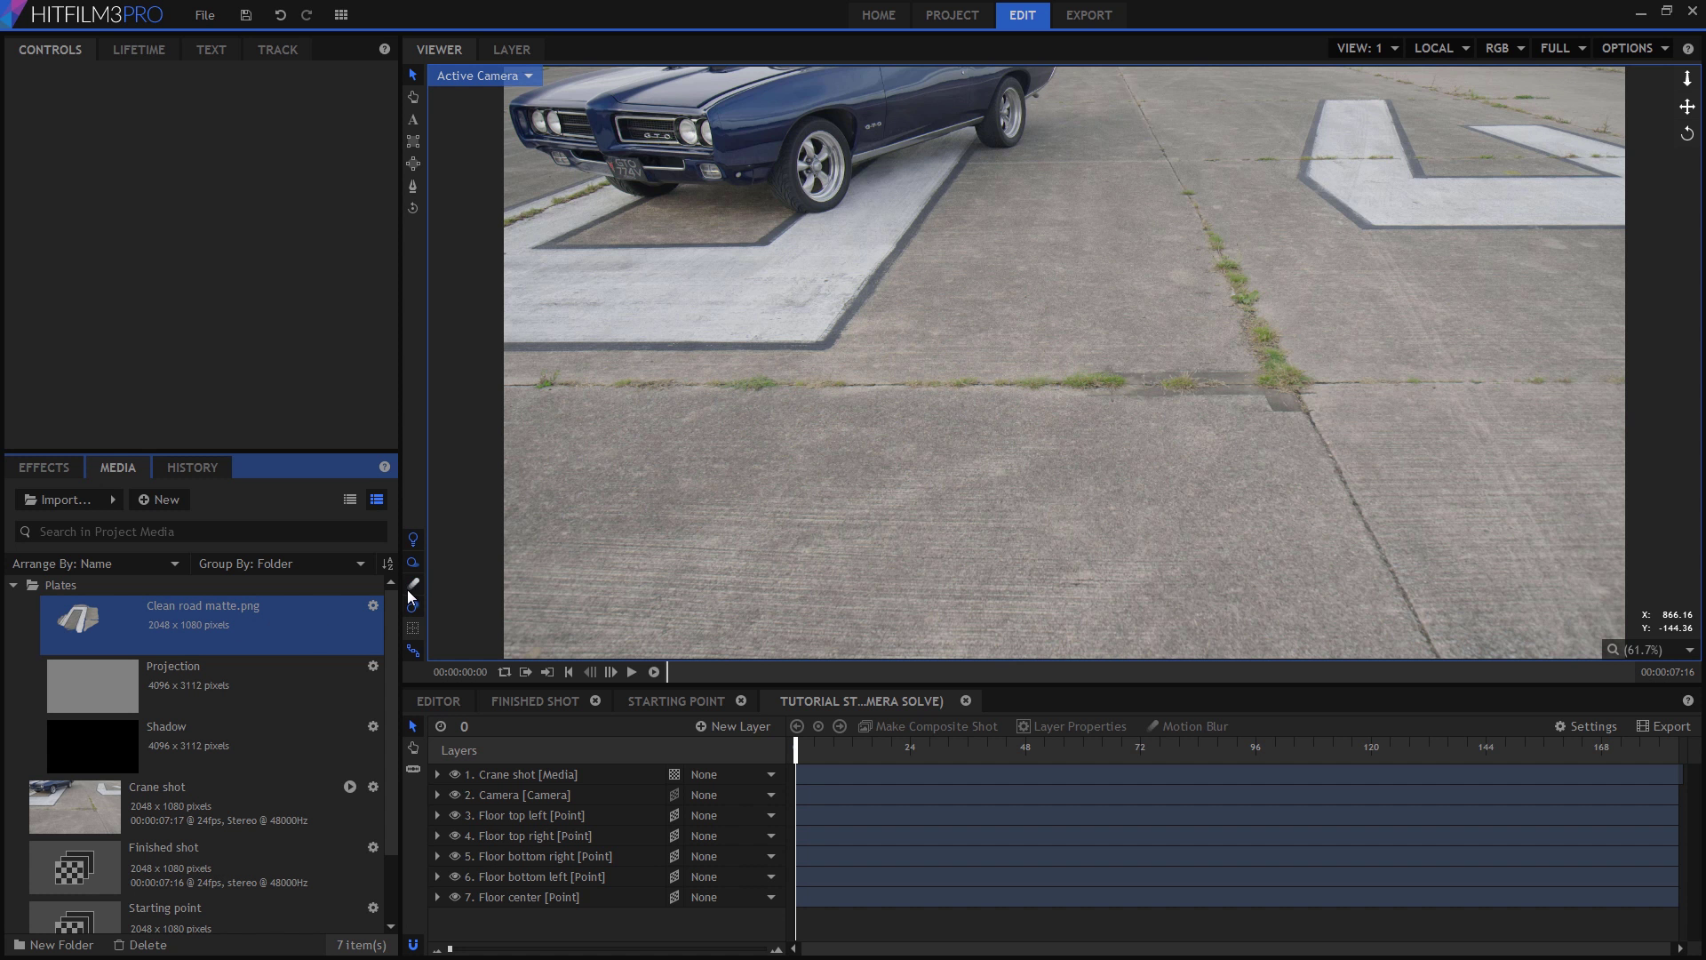
# Switch to HitFilm, go to frame 171, and set up a new gray plane of 4096 × 3112 pixels
pyautogui.moveTo(812, 750); pyautogui.dragTo(1616, 748)
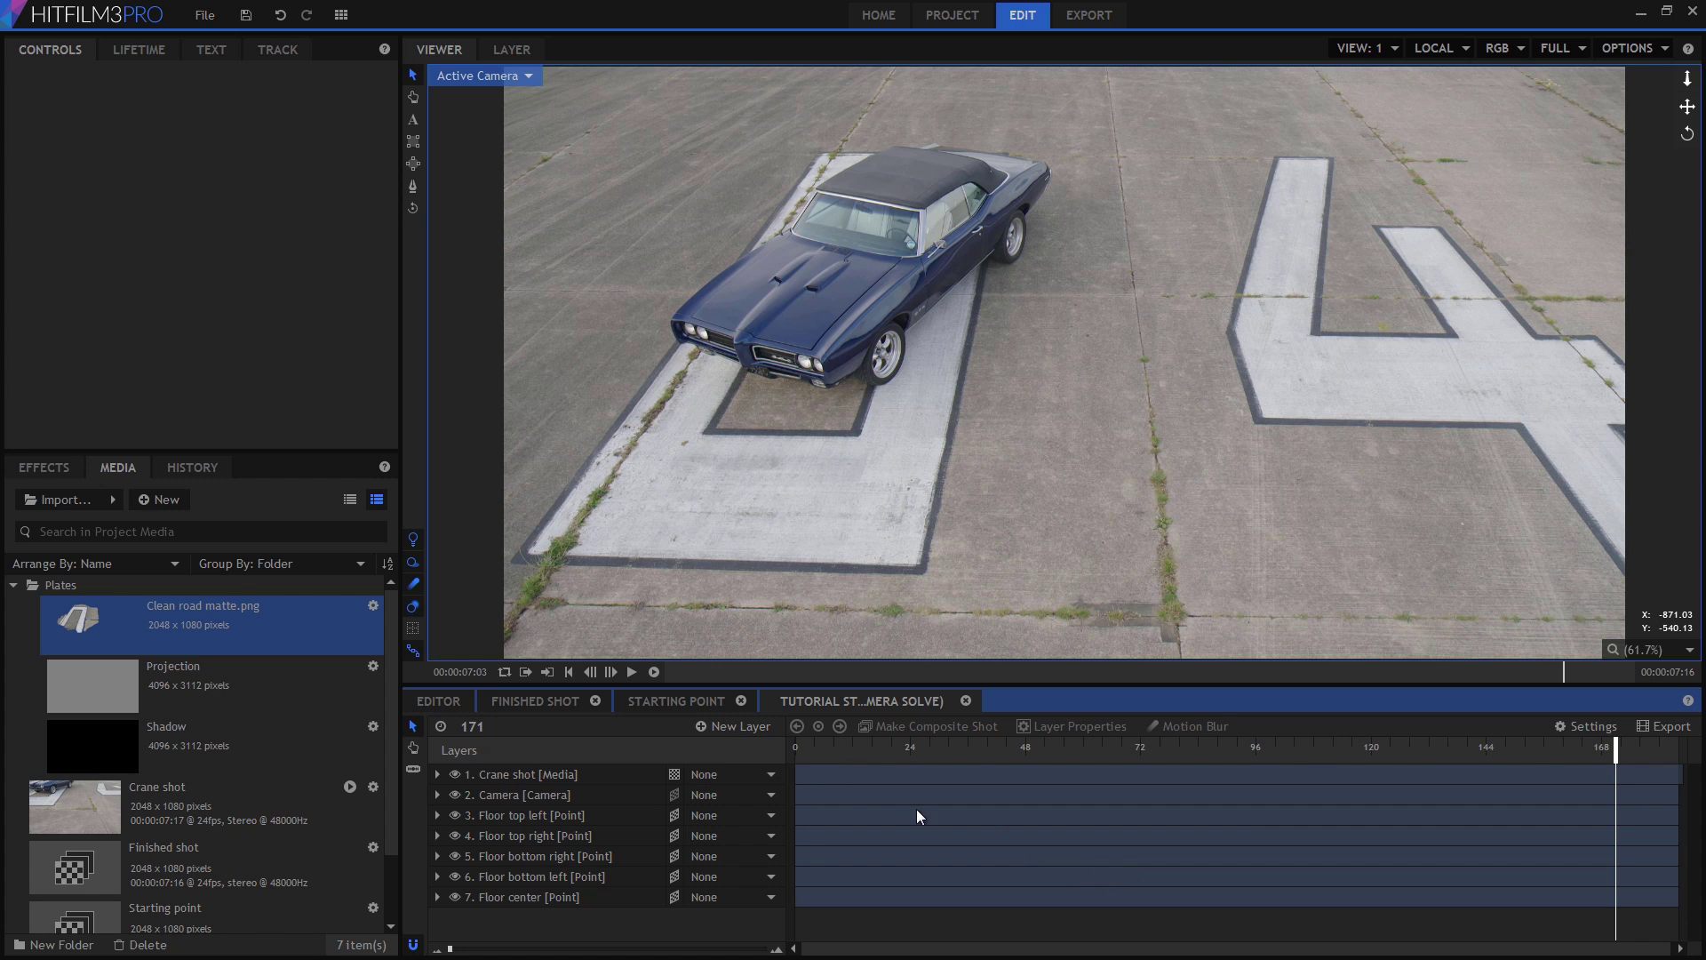
pyautogui.click(745, 730)
pyautogui.click(759, 748)
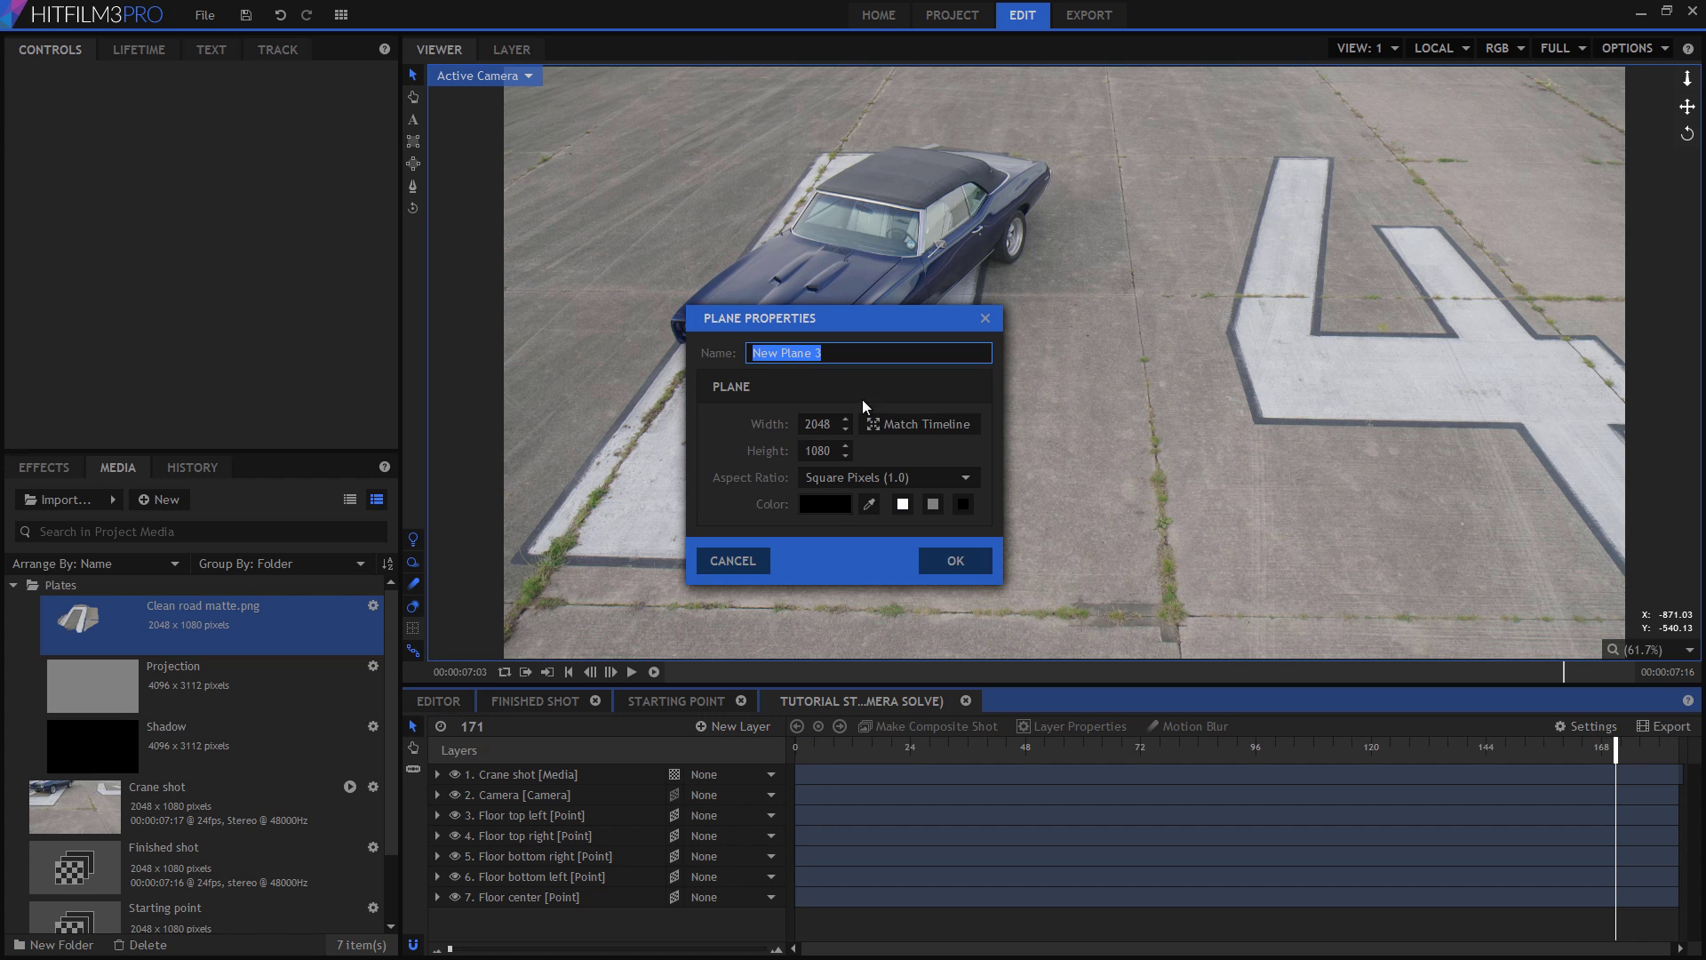
pyautogui.click(834, 424)
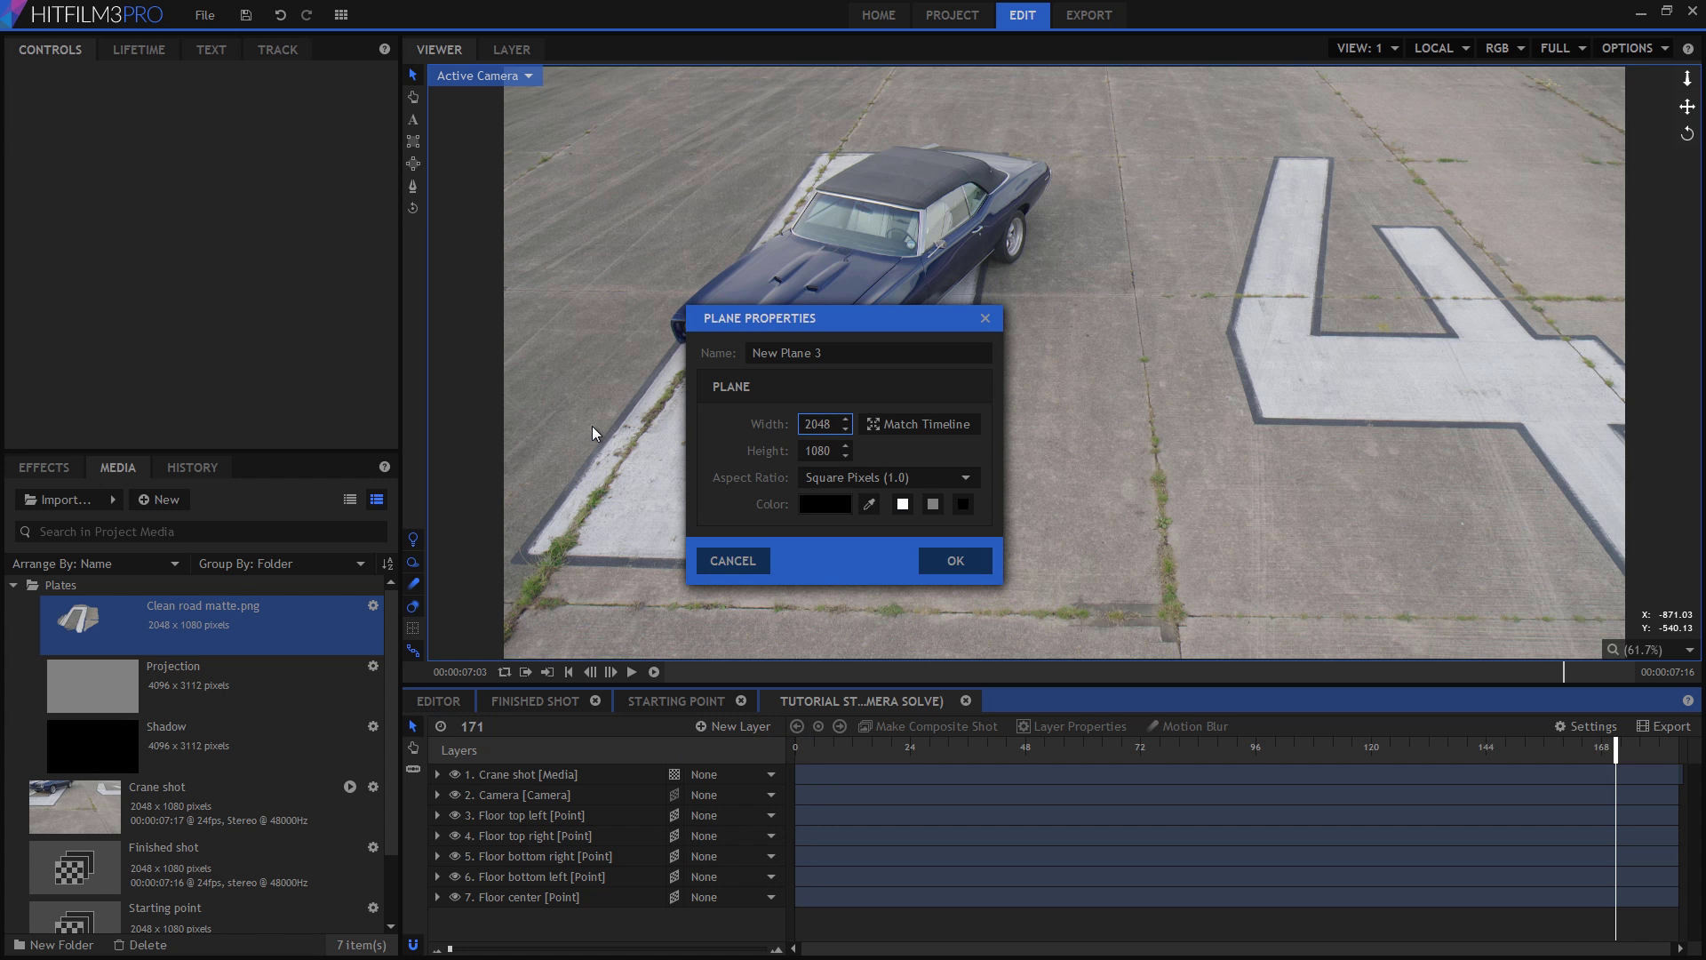
pyautogui.hotkey('ctrl', 'a')
pyautogui.write('4096')
pyautogui.press('Tab')
pyautogui.write('3112')
pyautogui.click(936, 504)
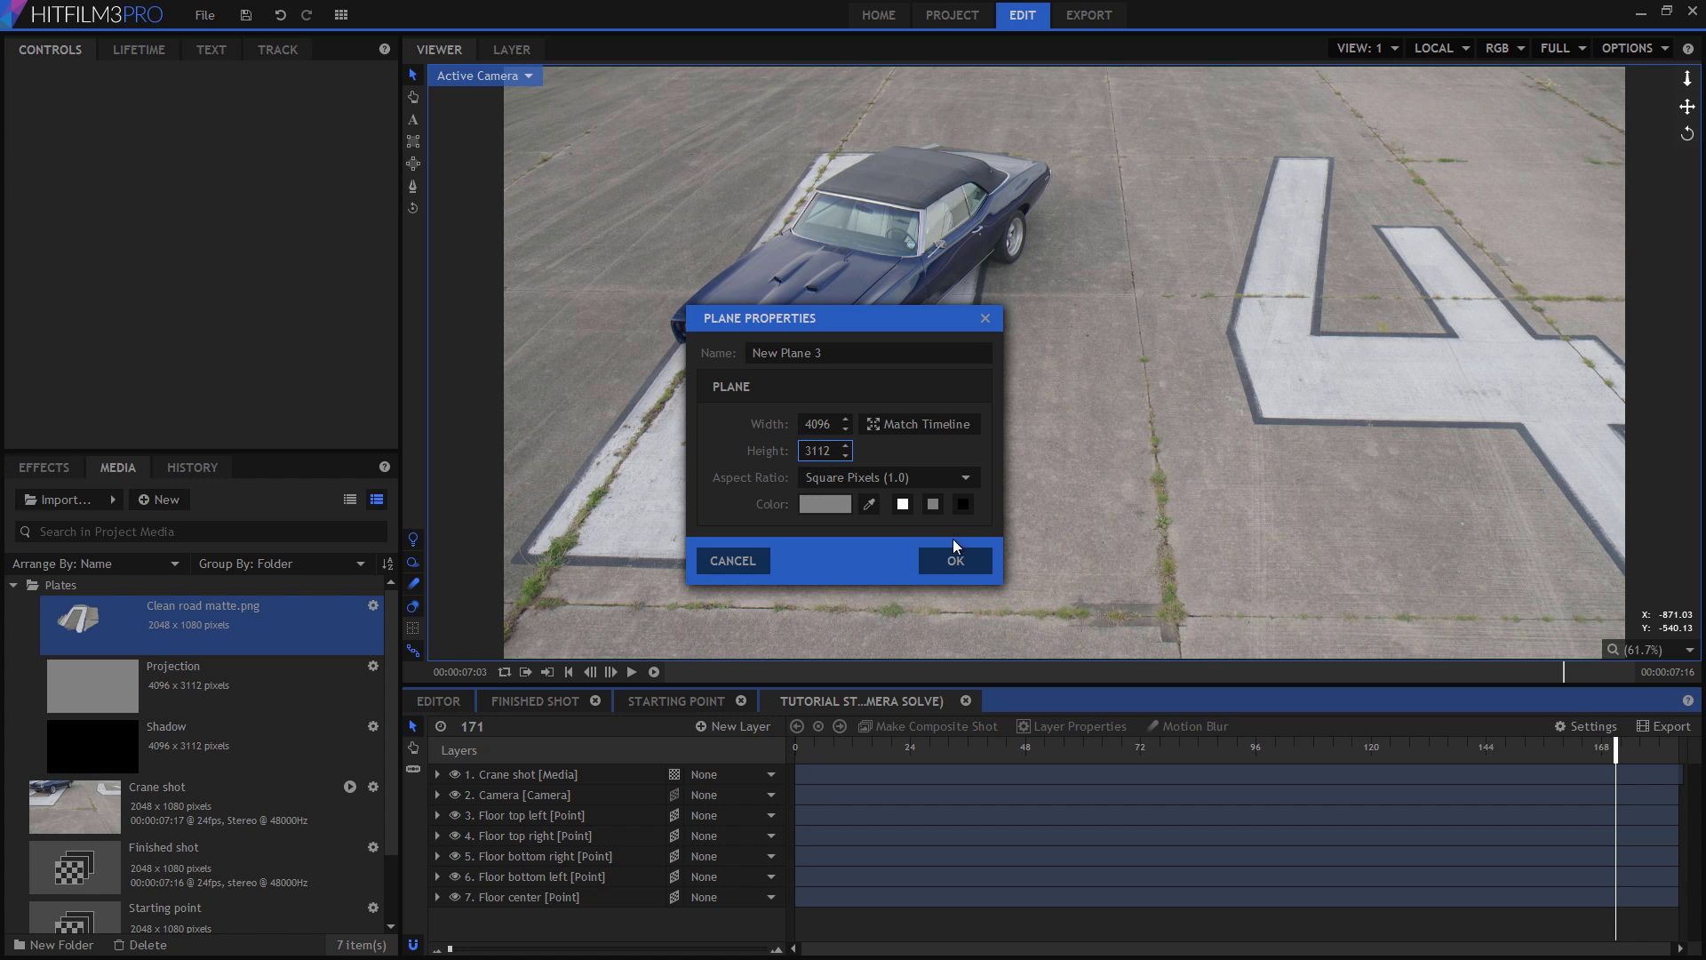
# Name the new plane Projection plane and create it
pyautogui.click(819, 348)
pyautogui.hotkey('ctrl', 'a')
pyautogui.write('Proje')
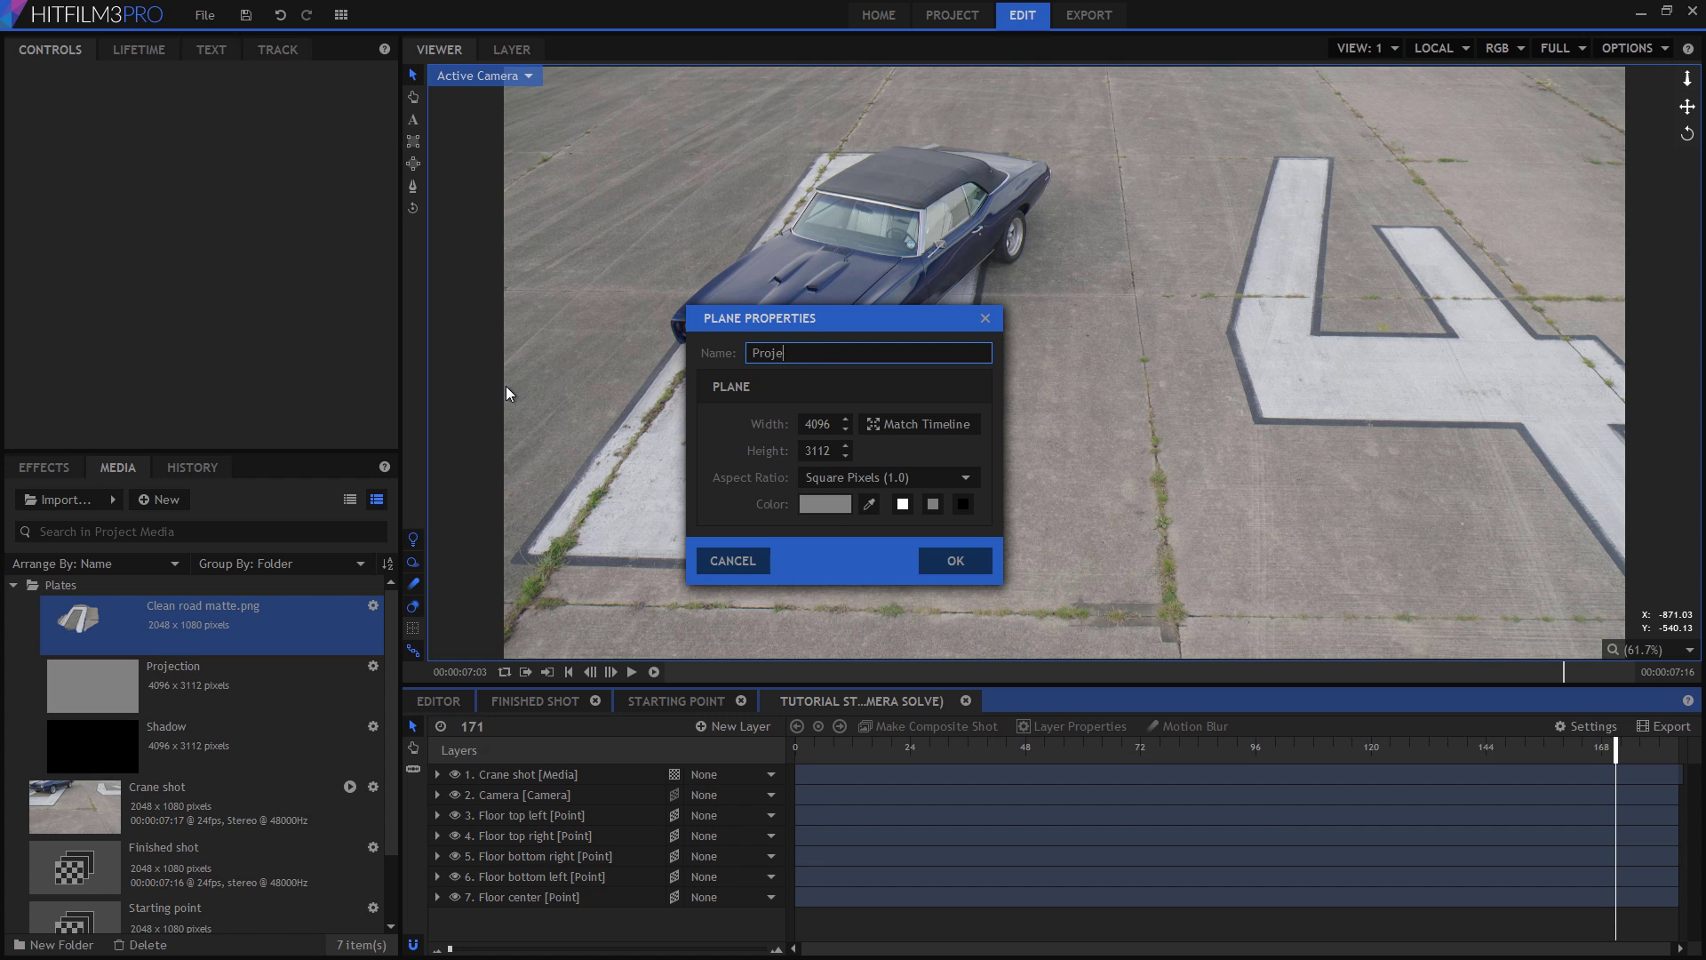
pyautogui.press('Return')
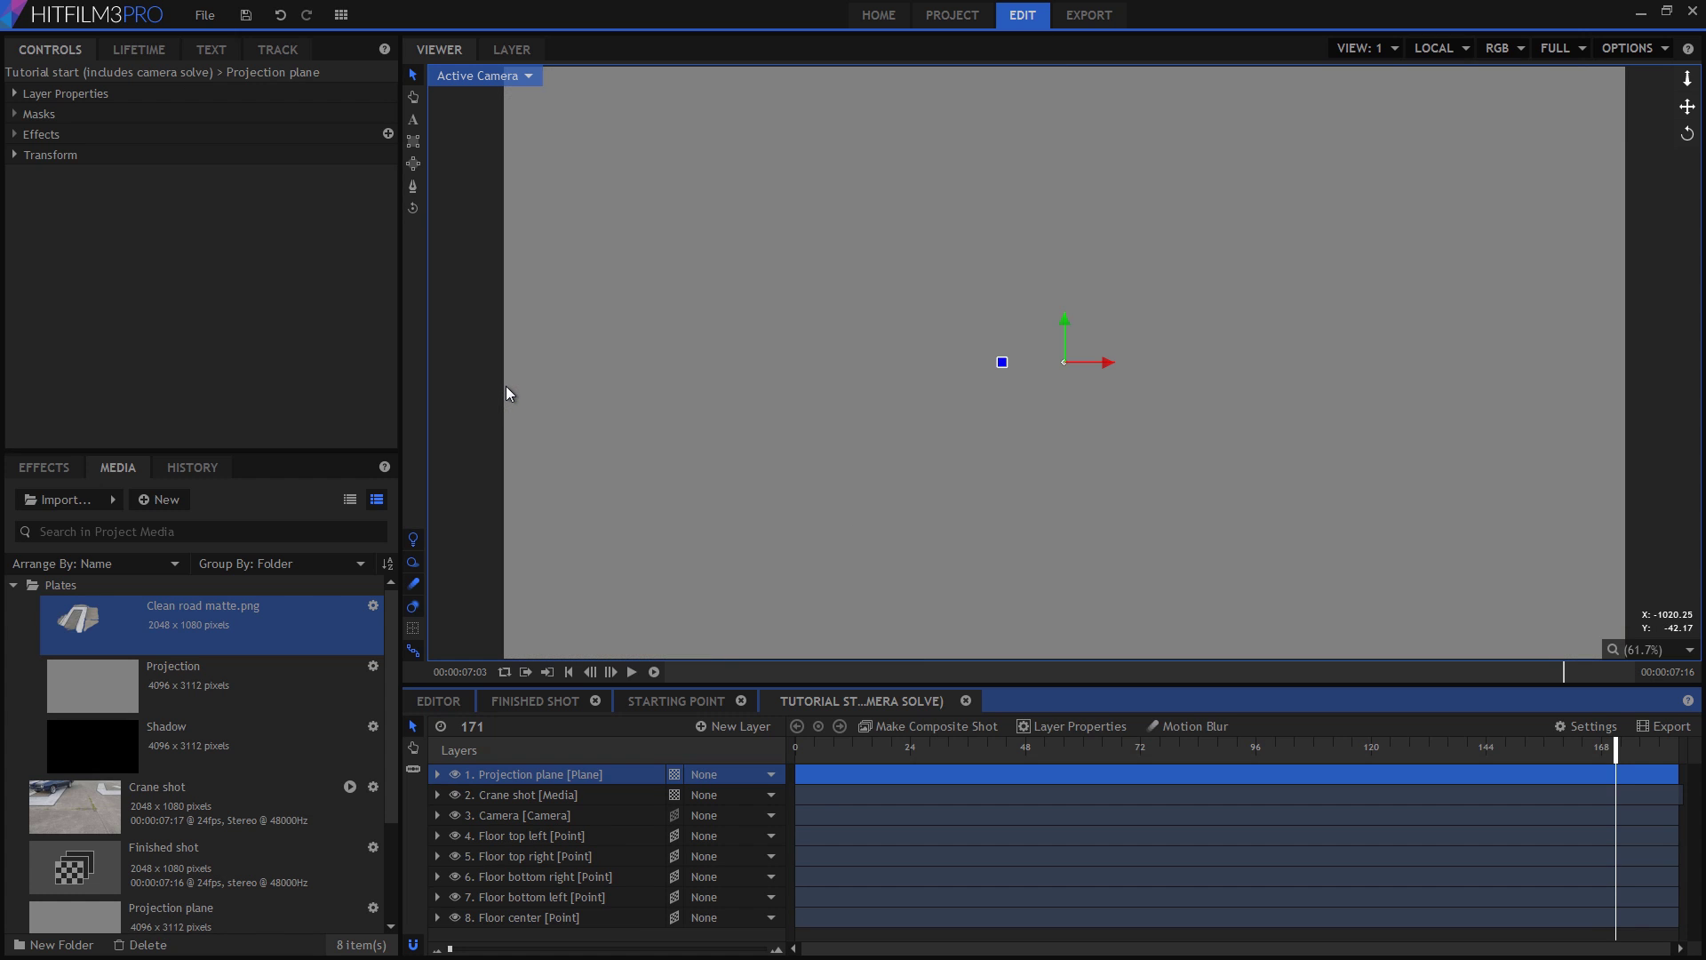
# Turn the Projection plane layer into a 3D plane and parent it to the Floor center point
pyautogui.click(674, 774)
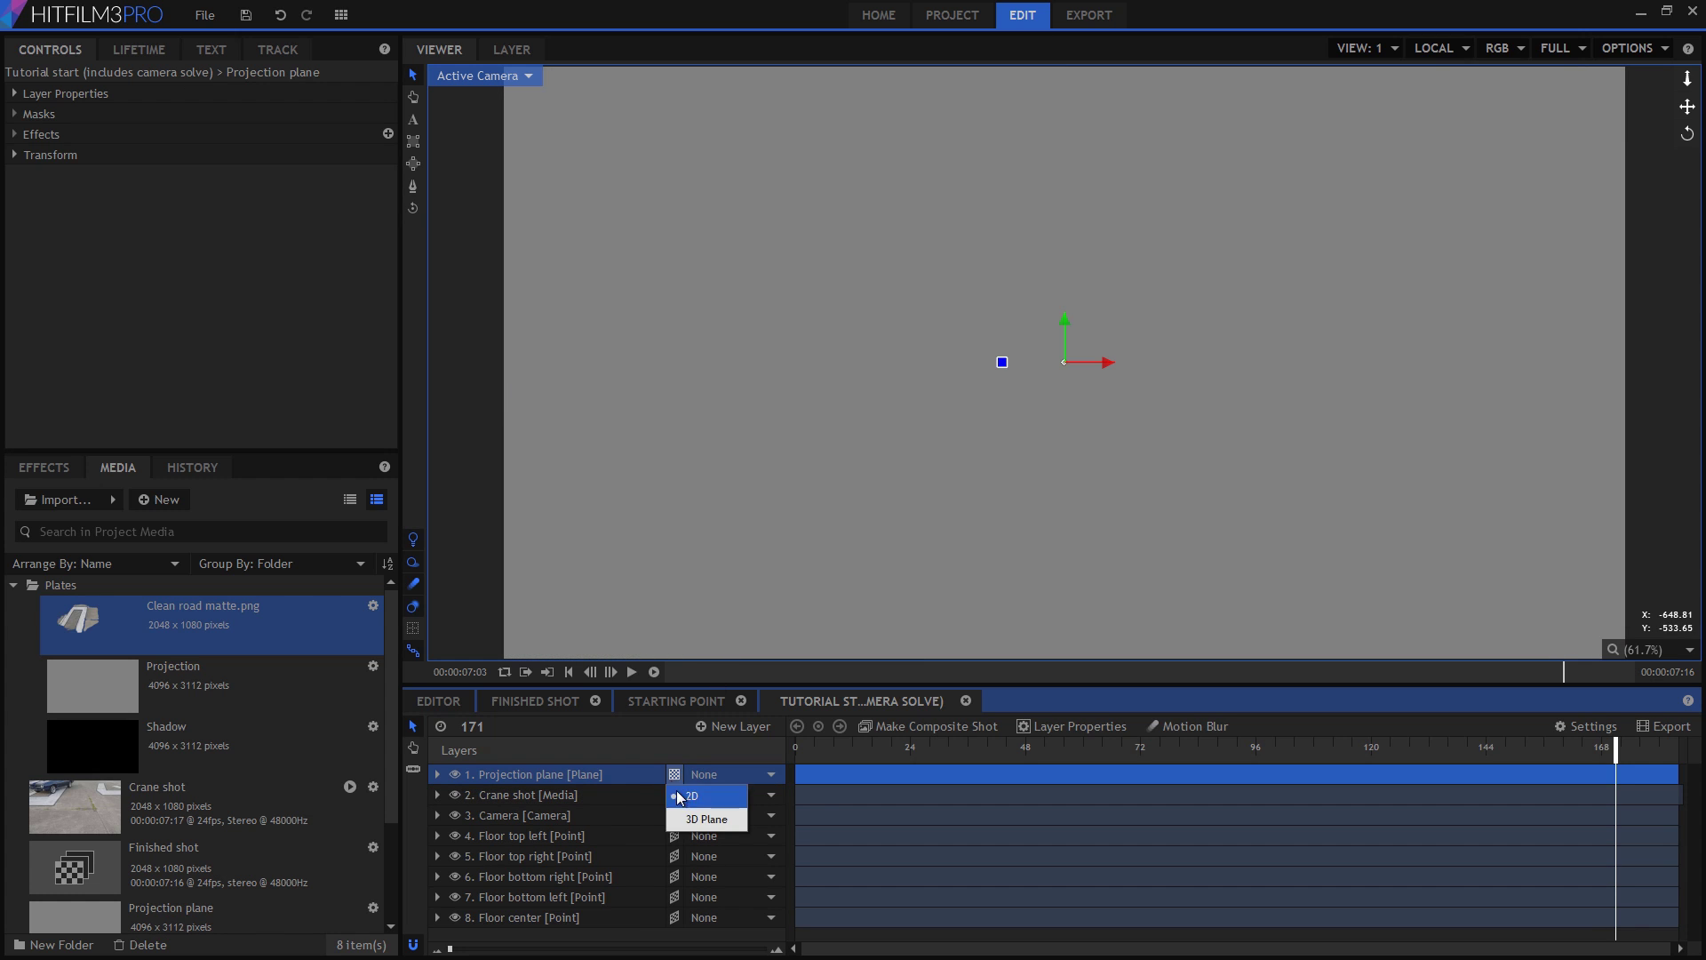
pyautogui.click(704, 822)
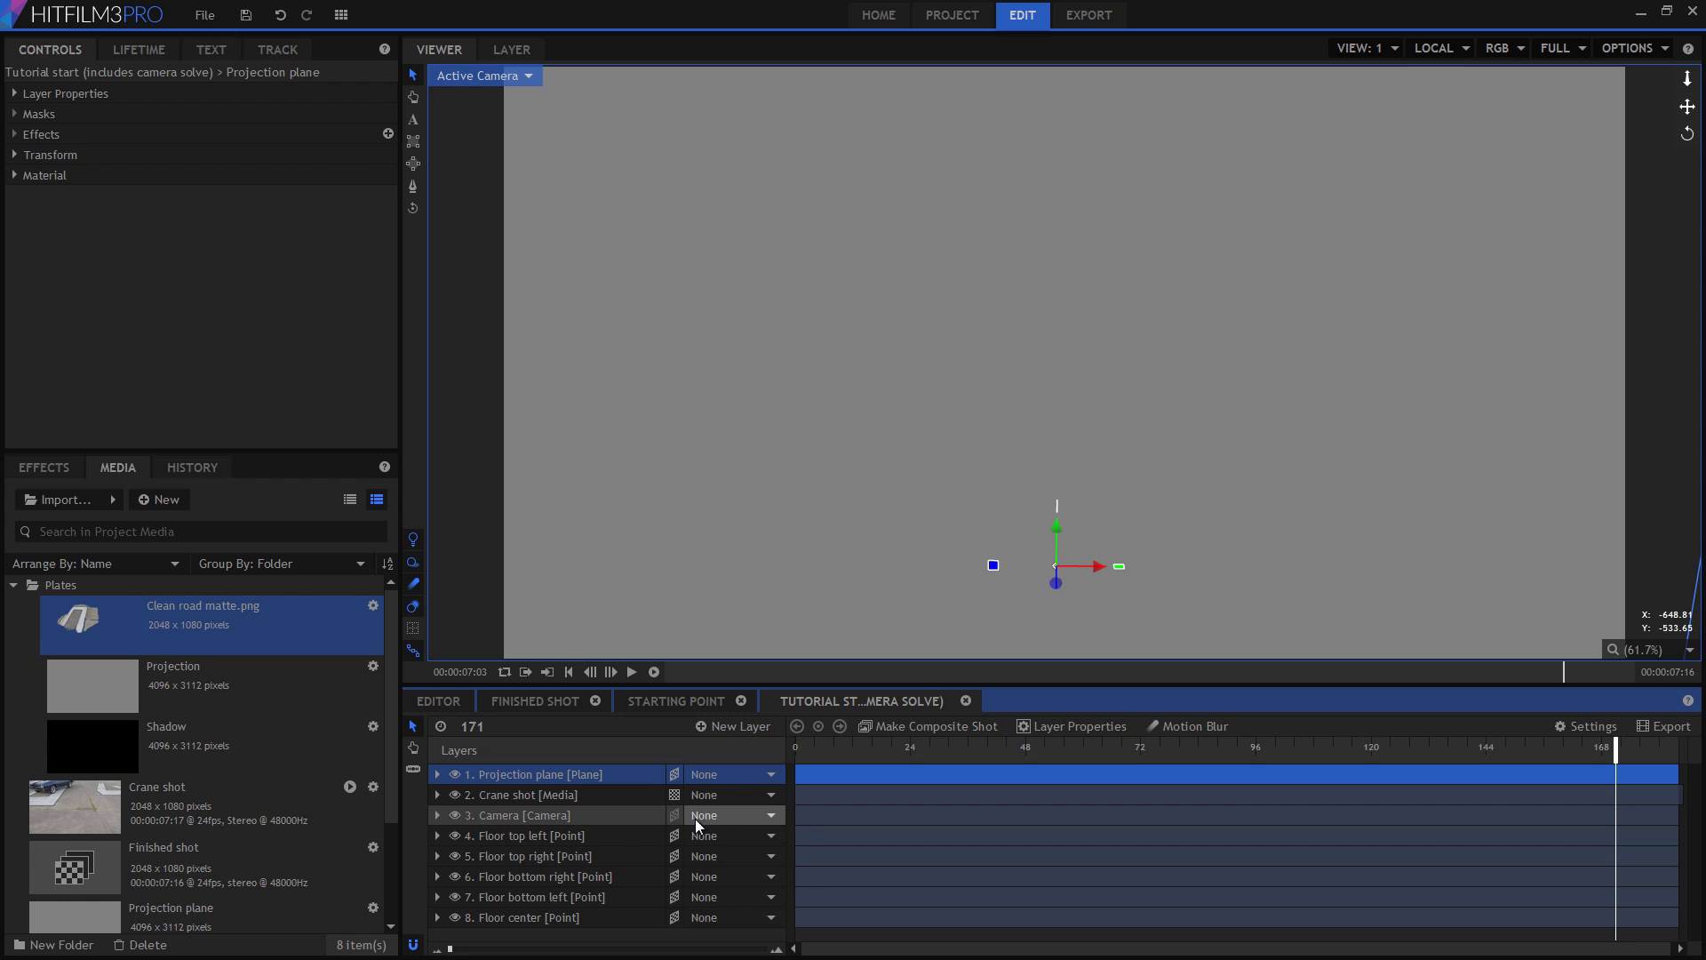
pyautogui.click(712, 775)
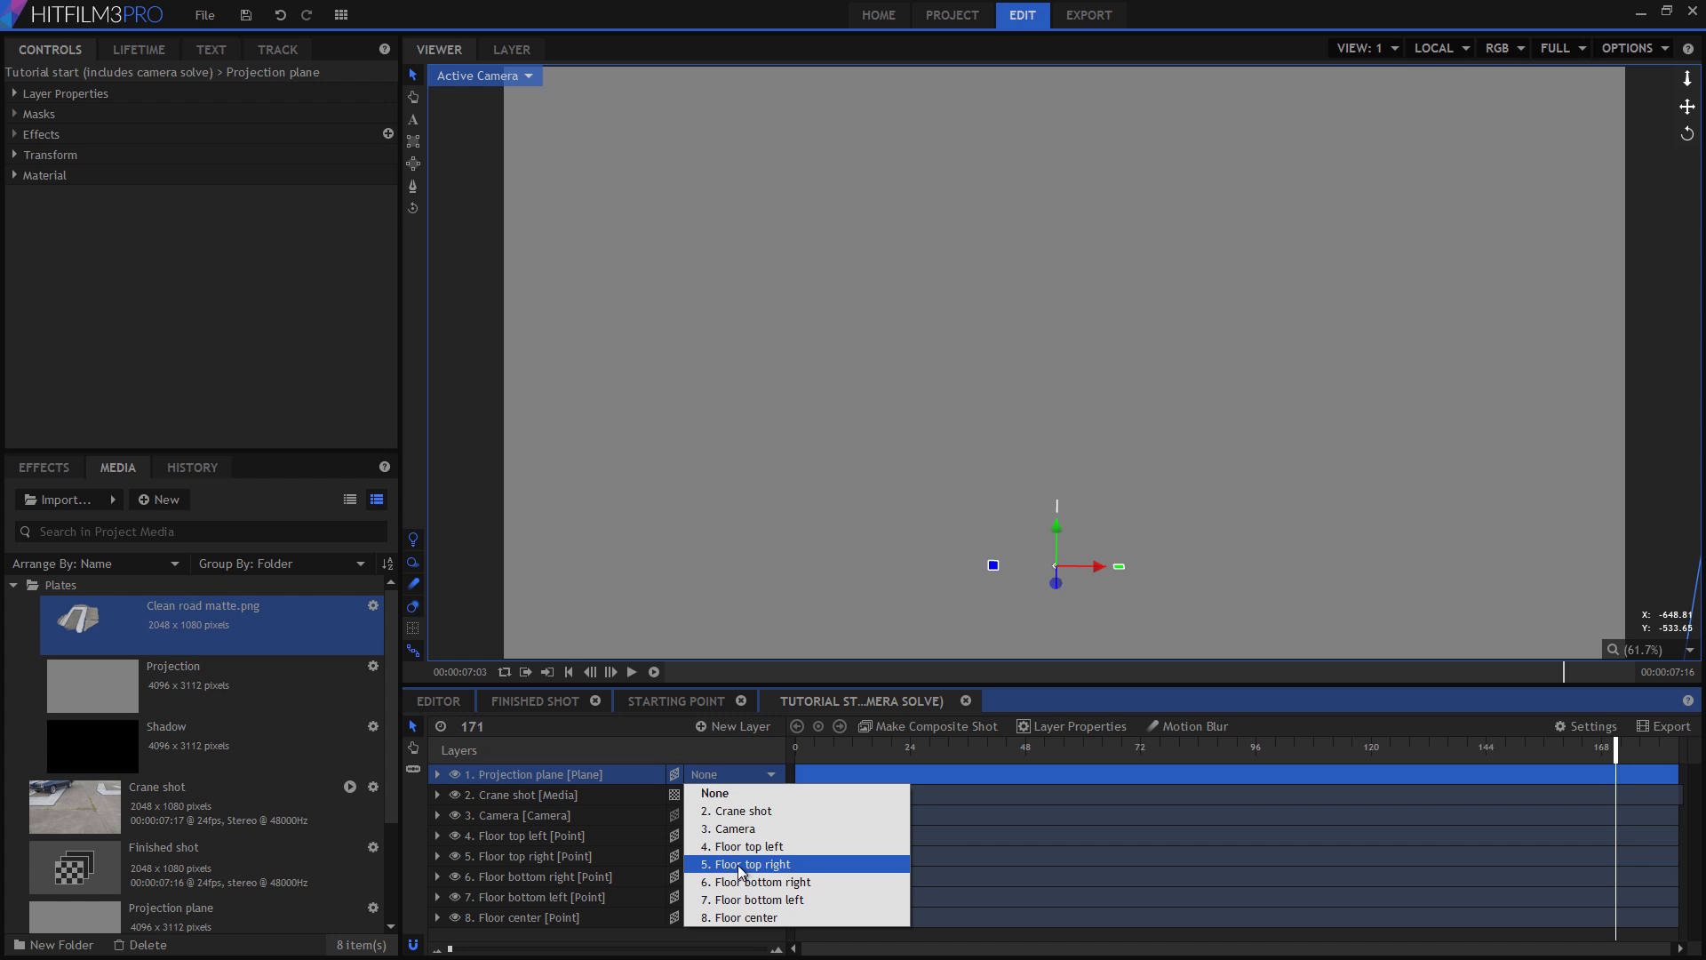
pyautogui.click(751, 917)
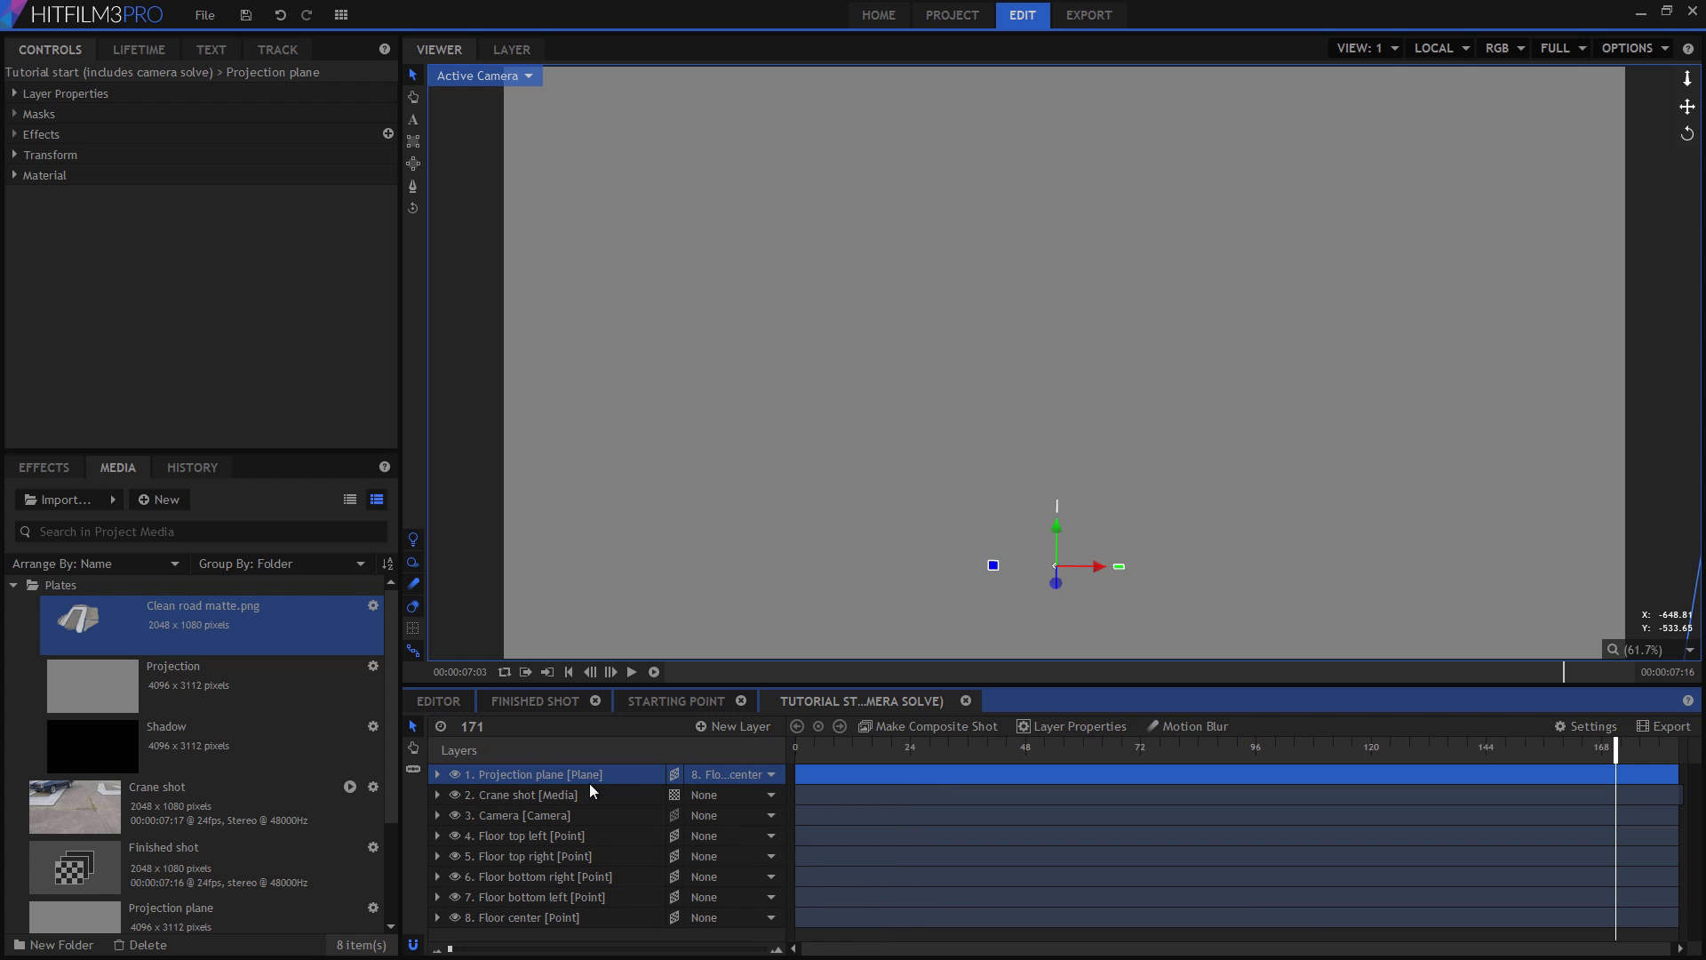
# Expand the Projection plane's transform properties and apply the Grid effect from the Generate category to it
pyautogui.click(46, 154)
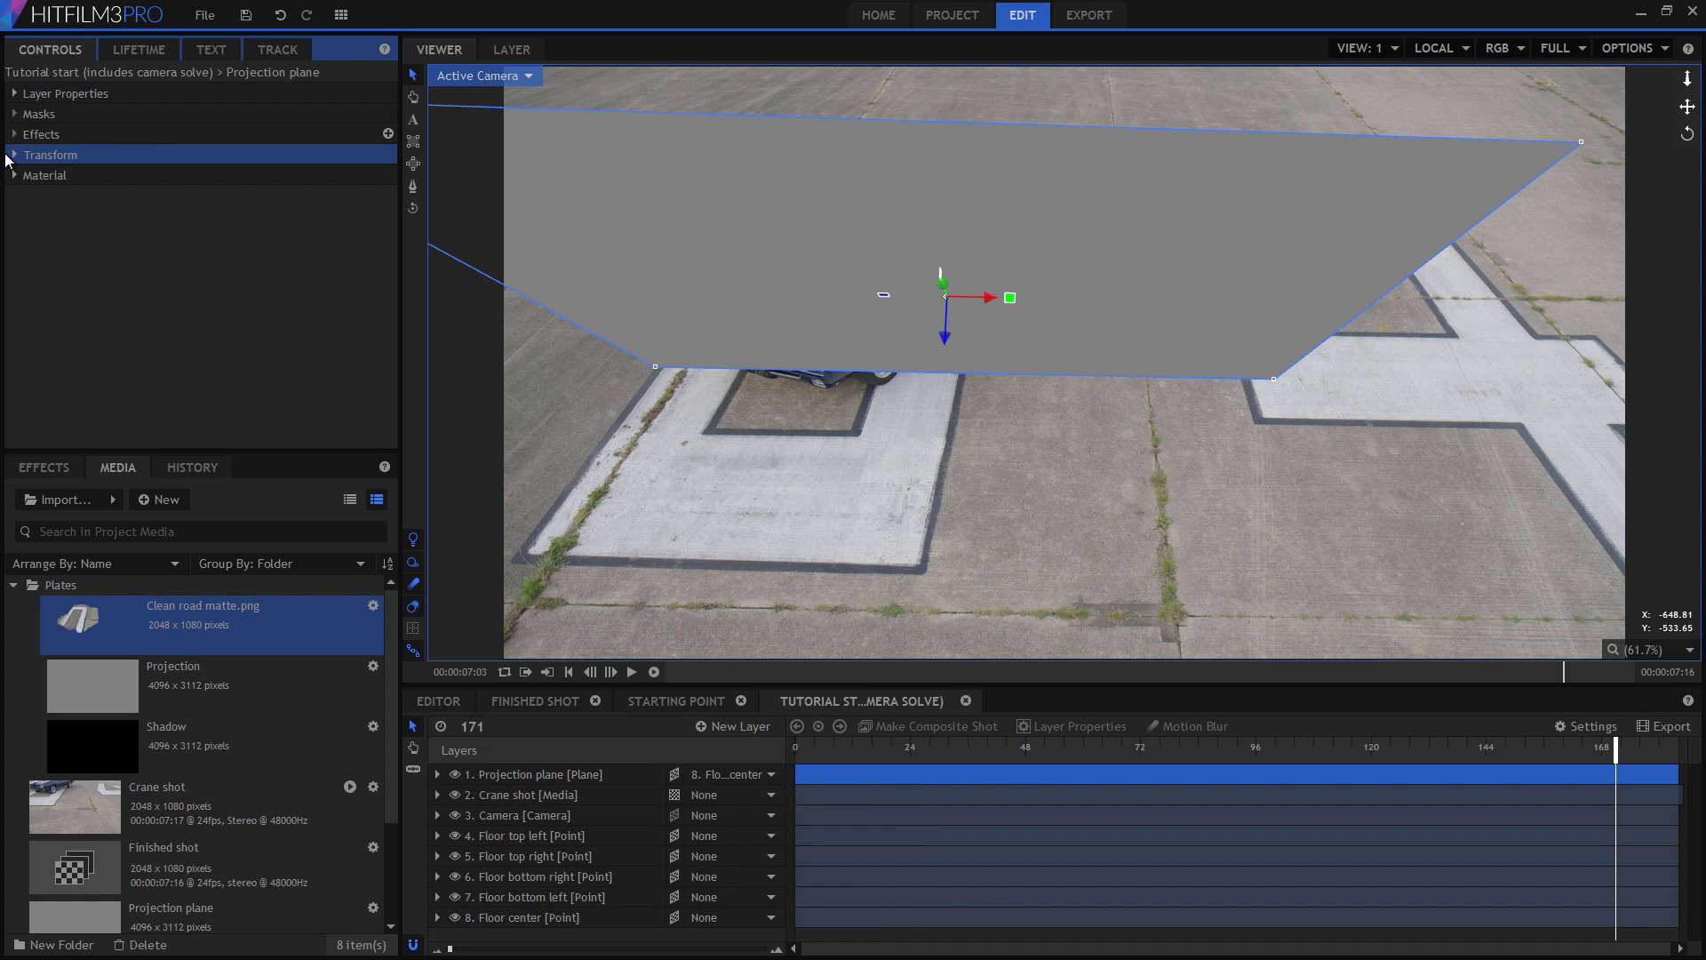
pyautogui.click(12, 156)
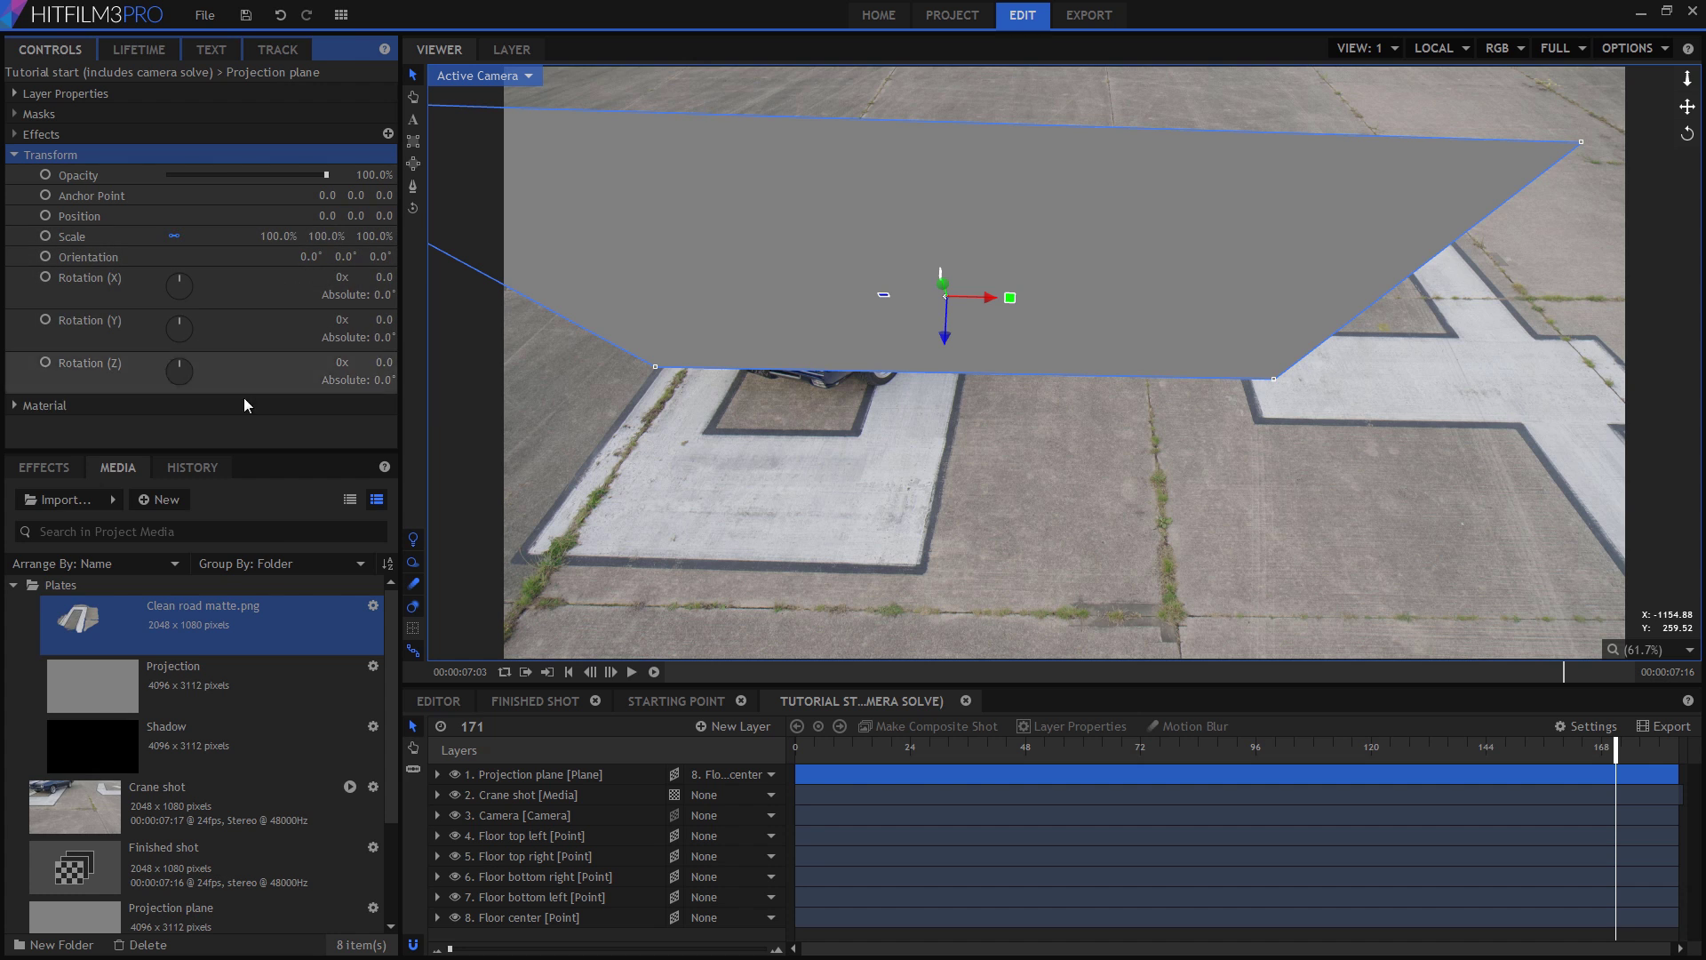
pyautogui.click(47, 478)
pyautogui.click(82, 504)
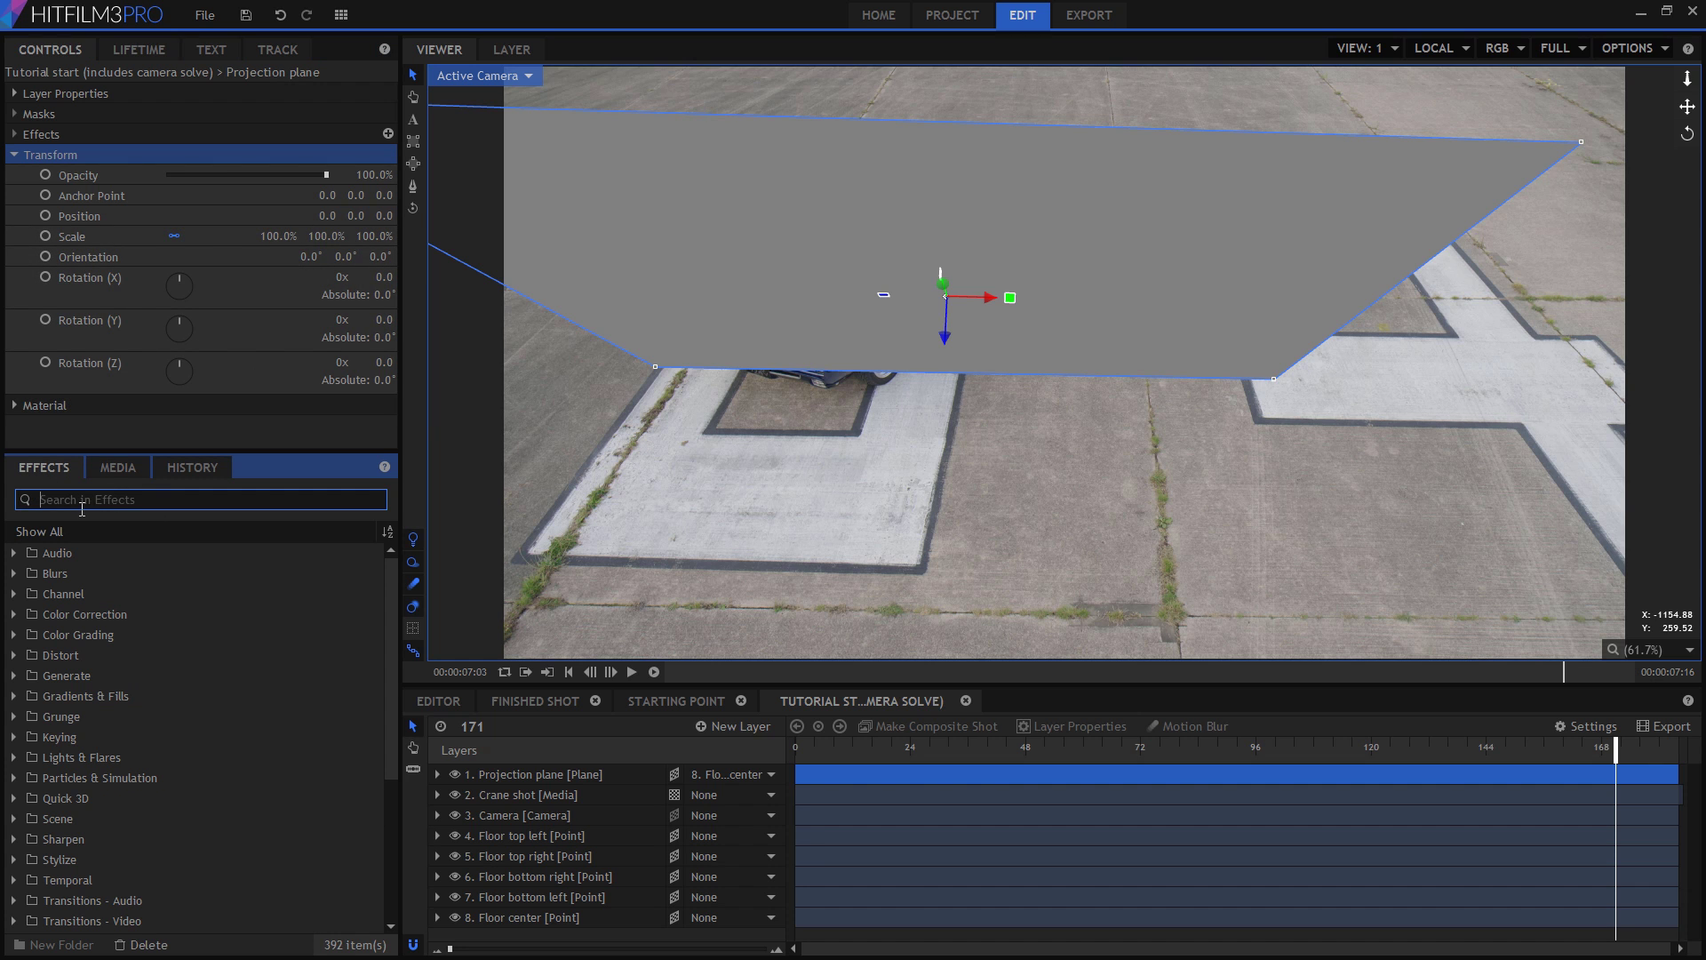
pyautogui.write('grid')
pyautogui.moveTo(48, 573); pyautogui.dragTo(105, 348)
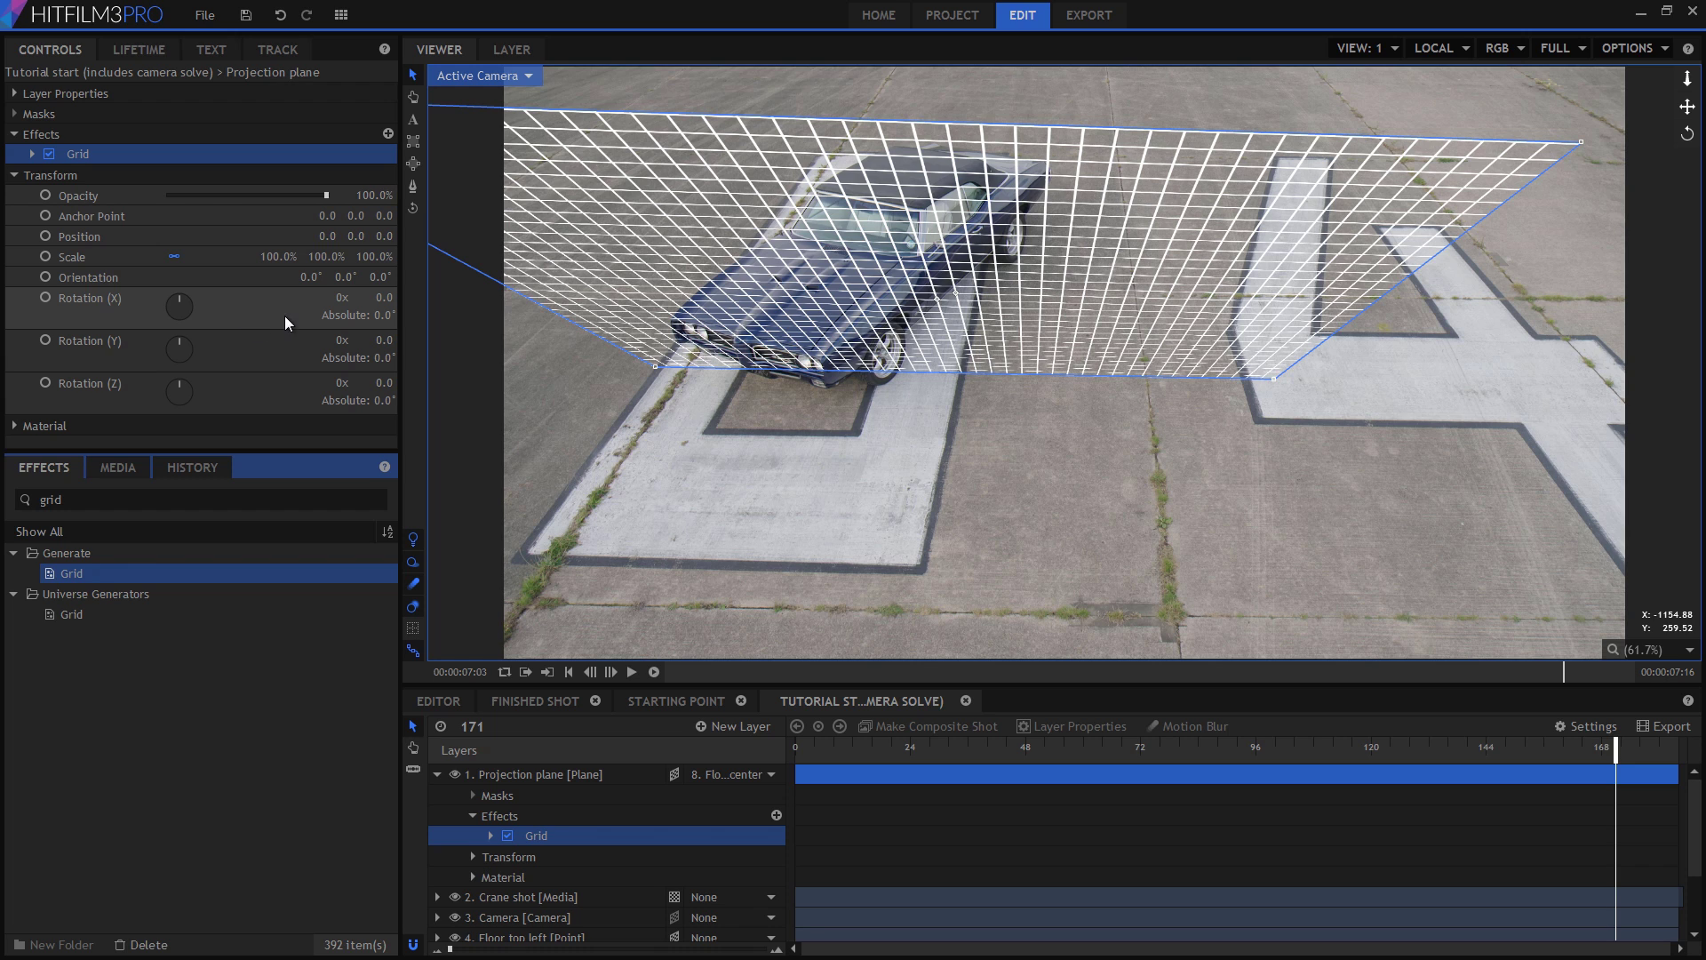
# Set the Projection plane's X rotation to 133° so the grid lies flat on the ground
pyautogui.moveTo(375, 311); pyautogui.dragTo(479, 311)
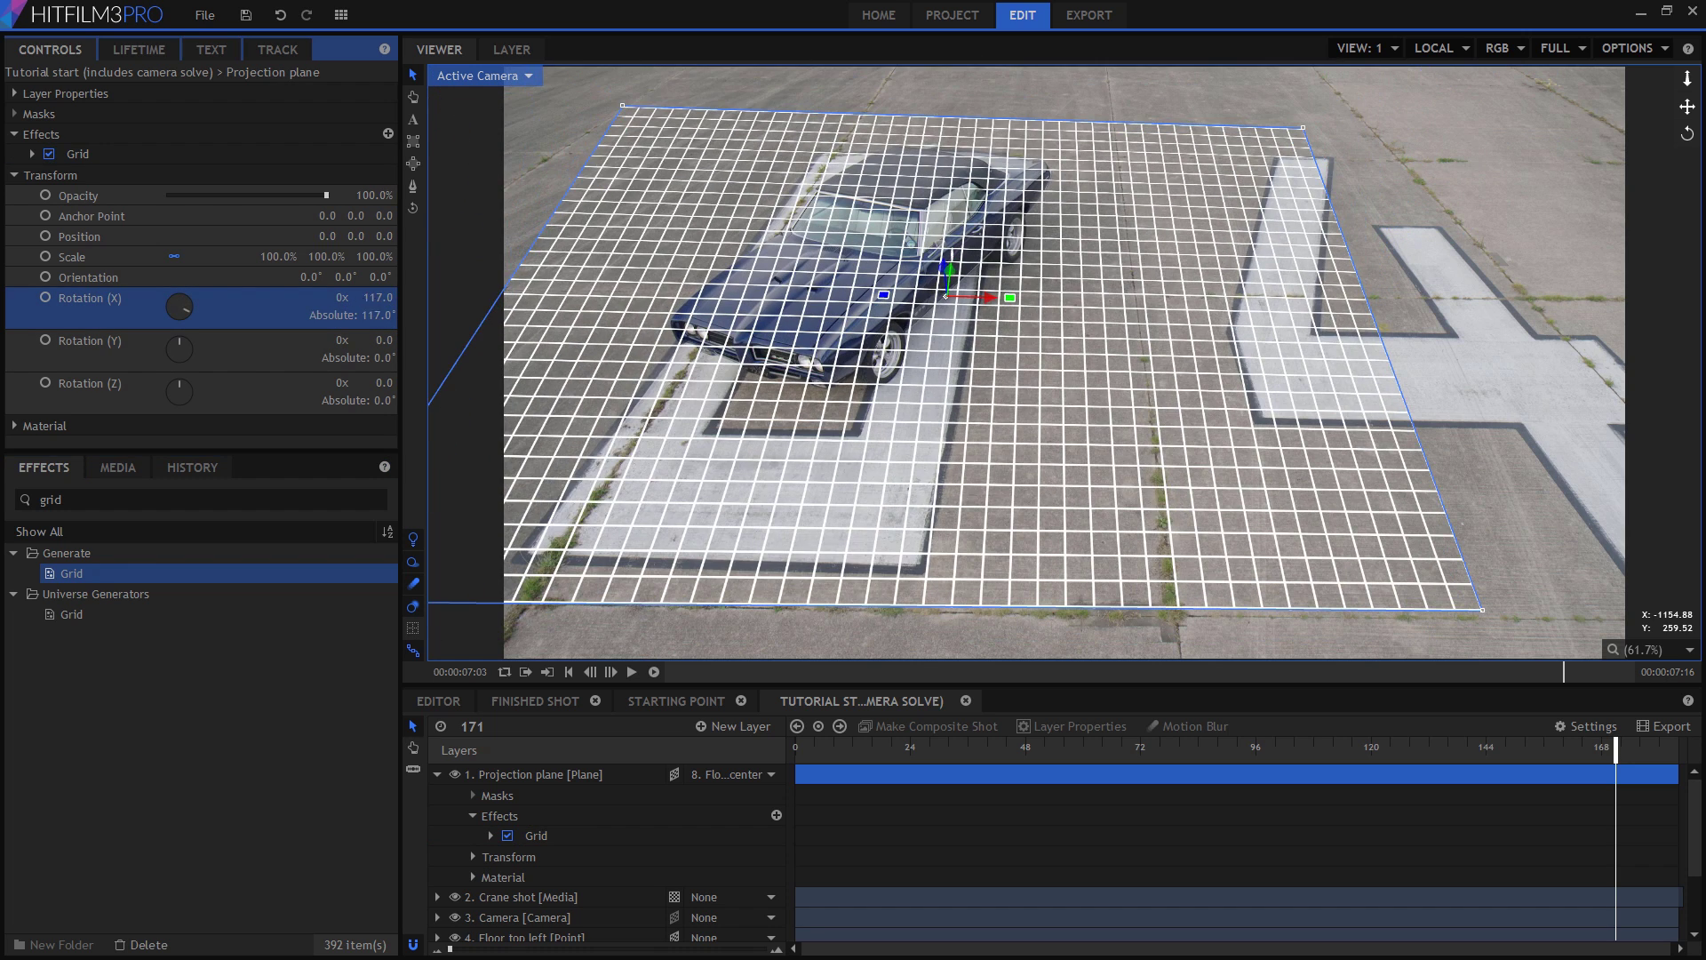
pyautogui.click(361, 298)
pyautogui.write('133')
pyautogui.press('Return')
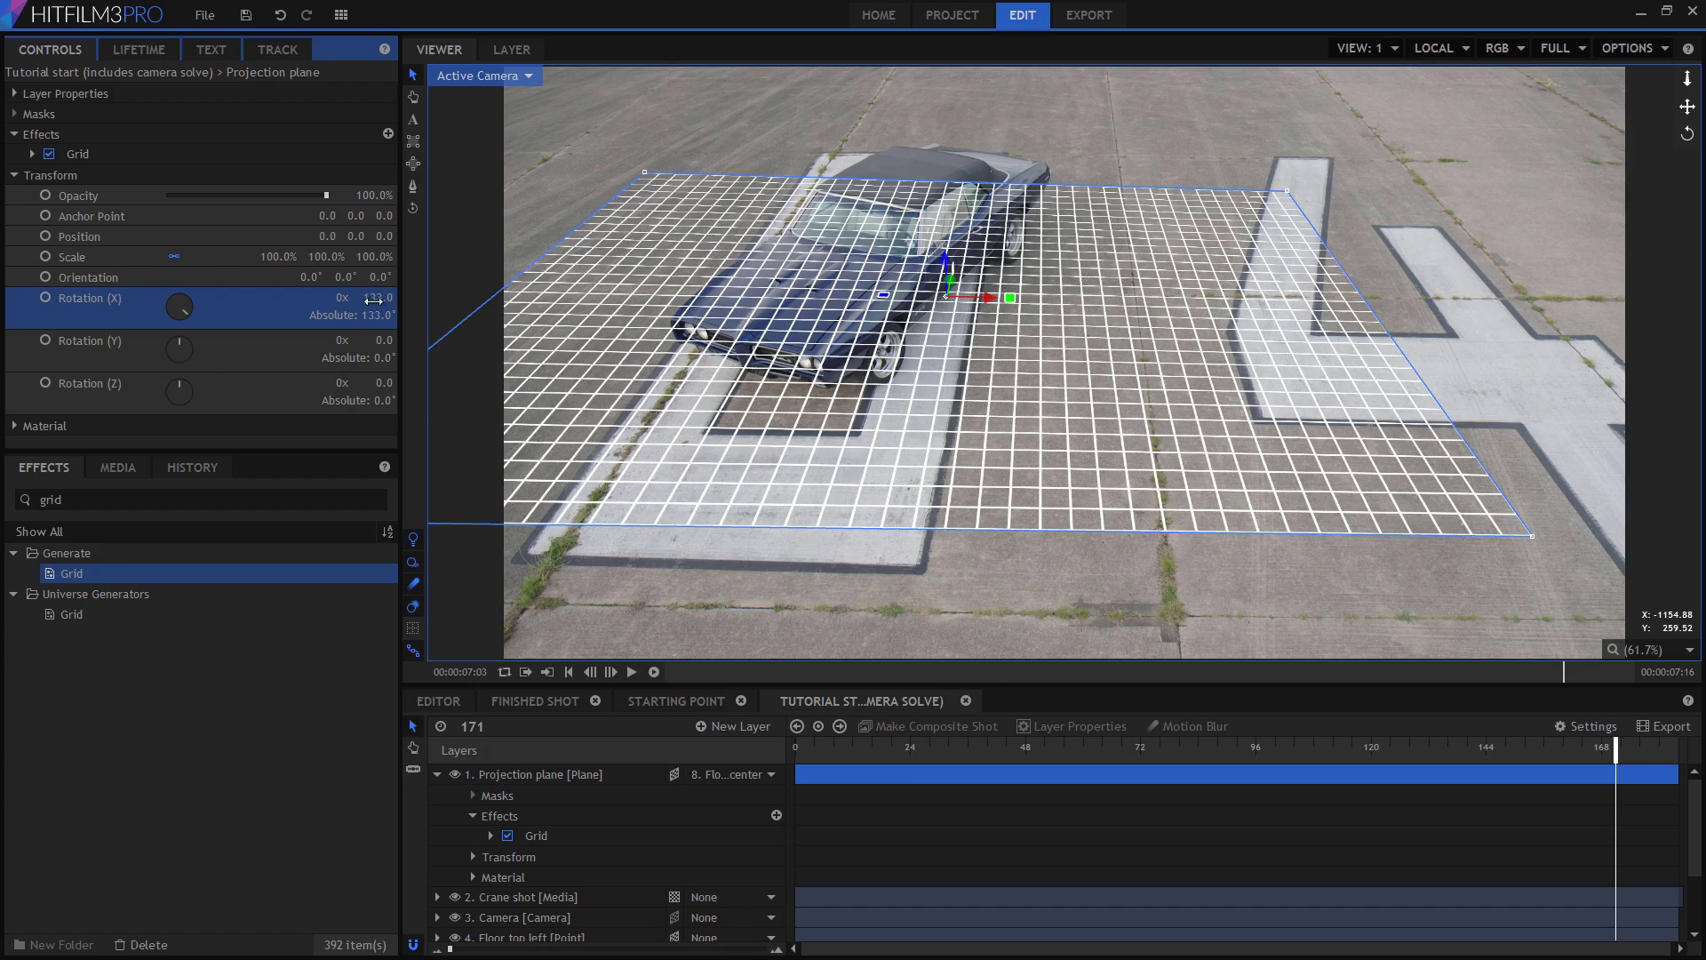
# Check how the grid sticks to the ground by scrubbing back to frame 142, and return to frame 171
pyautogui.moveTo(1616, 746); pyautogui.dragTo(1477, 751)
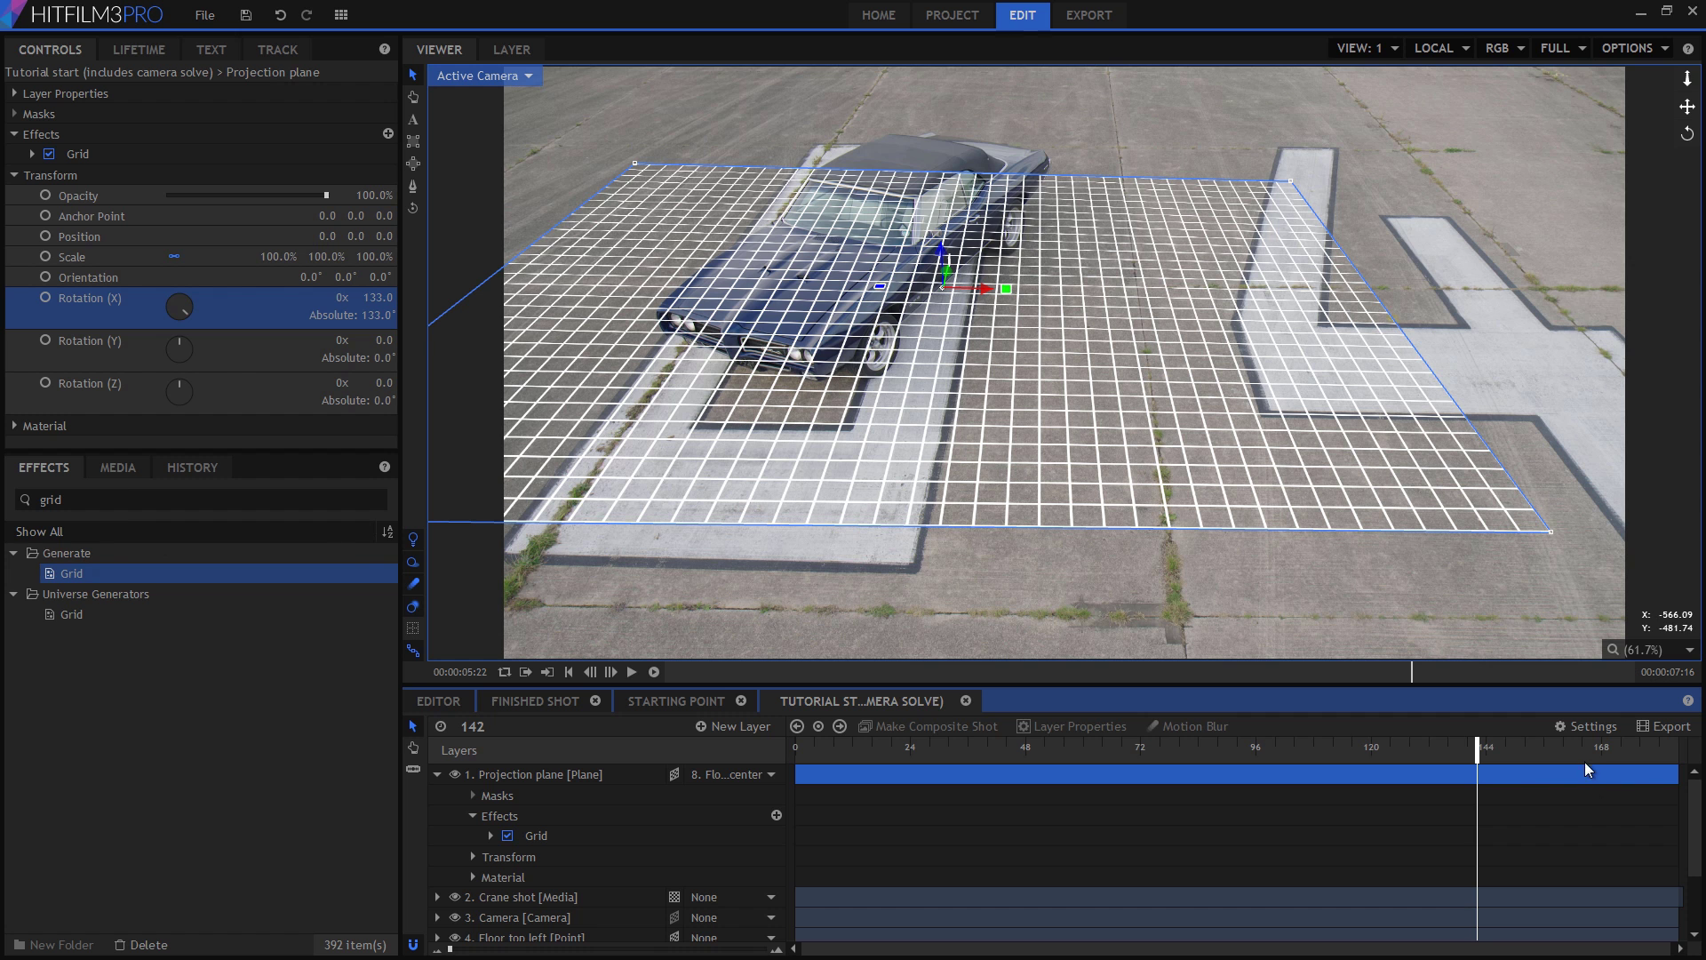
pyautogui.click(1610, 752)
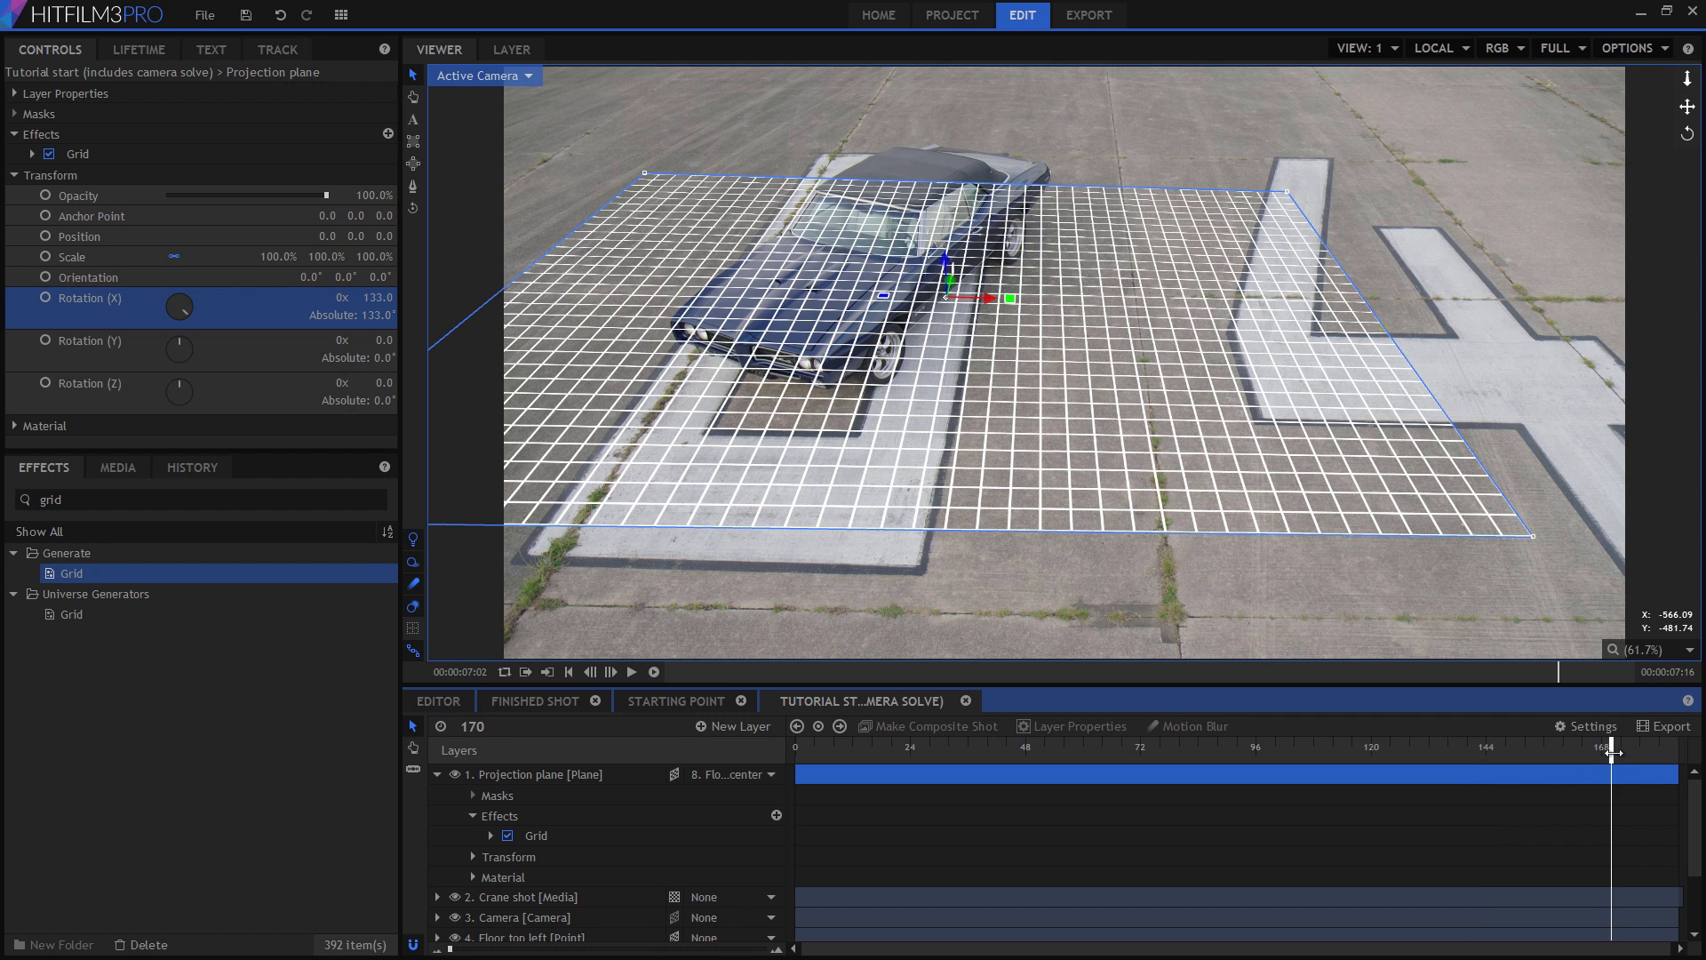
pyautogui.moveTo(1613, 752); pyautogui.dragTo(1617, 752)
# Duplicate the solved Camera layer
pyautogui.click(542, 921)
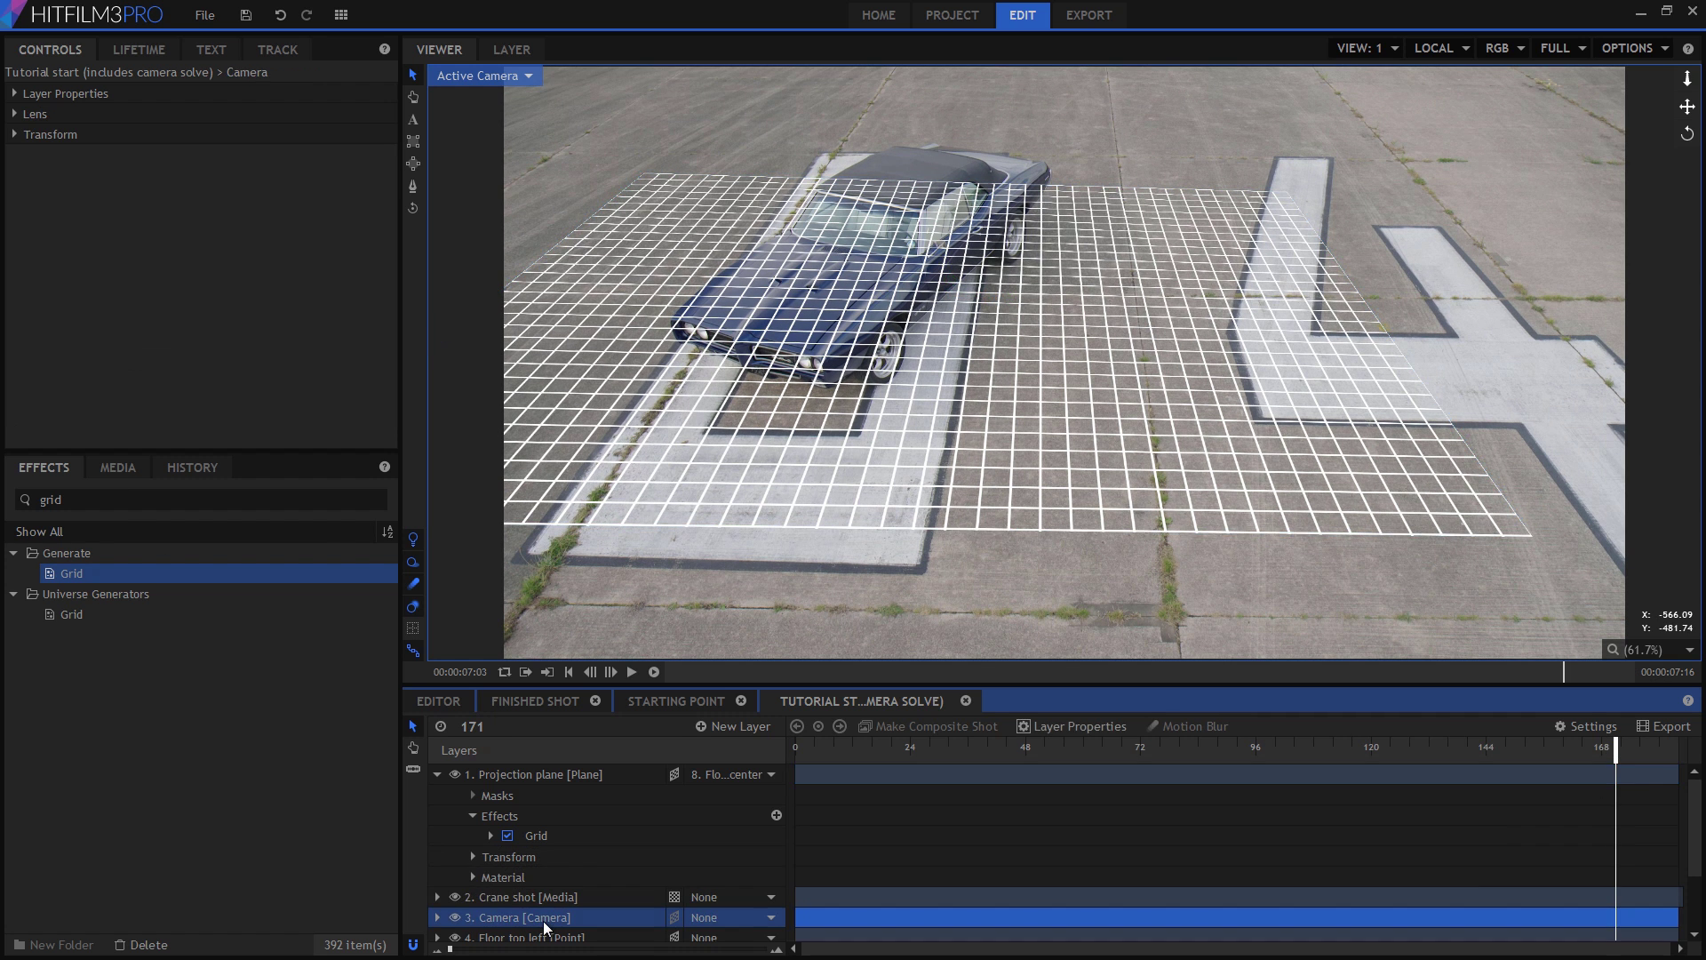
pyautogui.scroll(-1, 542, 920)
pyautogui.rightClick(556, 861)
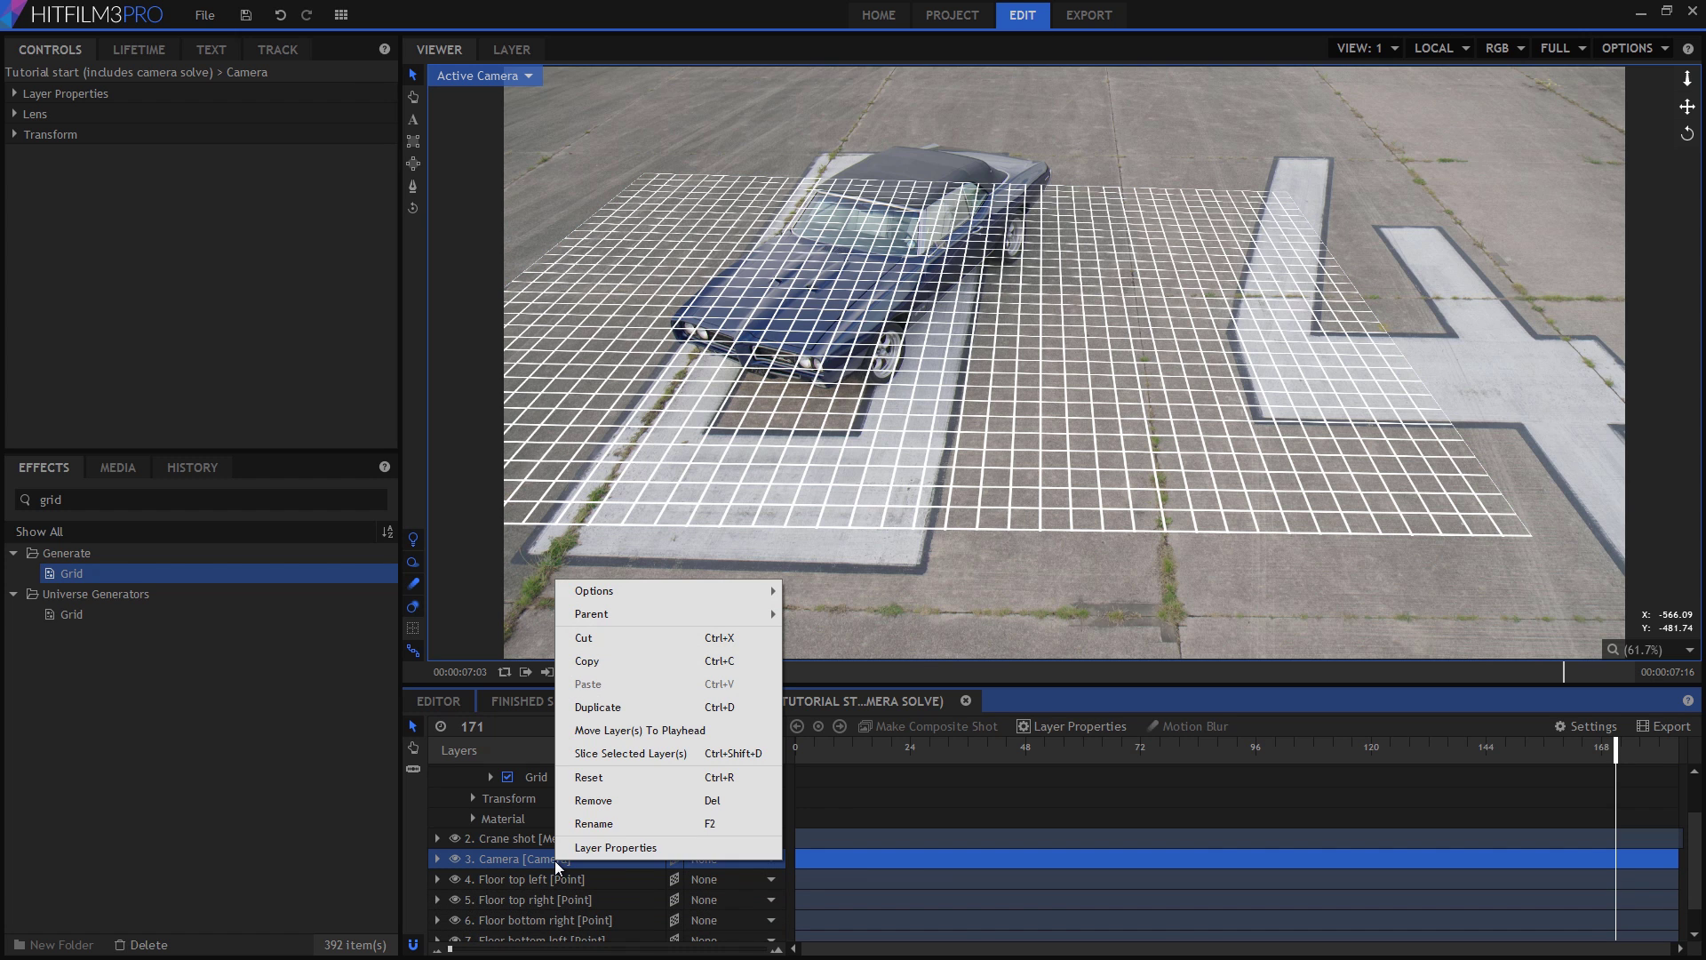
pyautogui.click(605, 702)
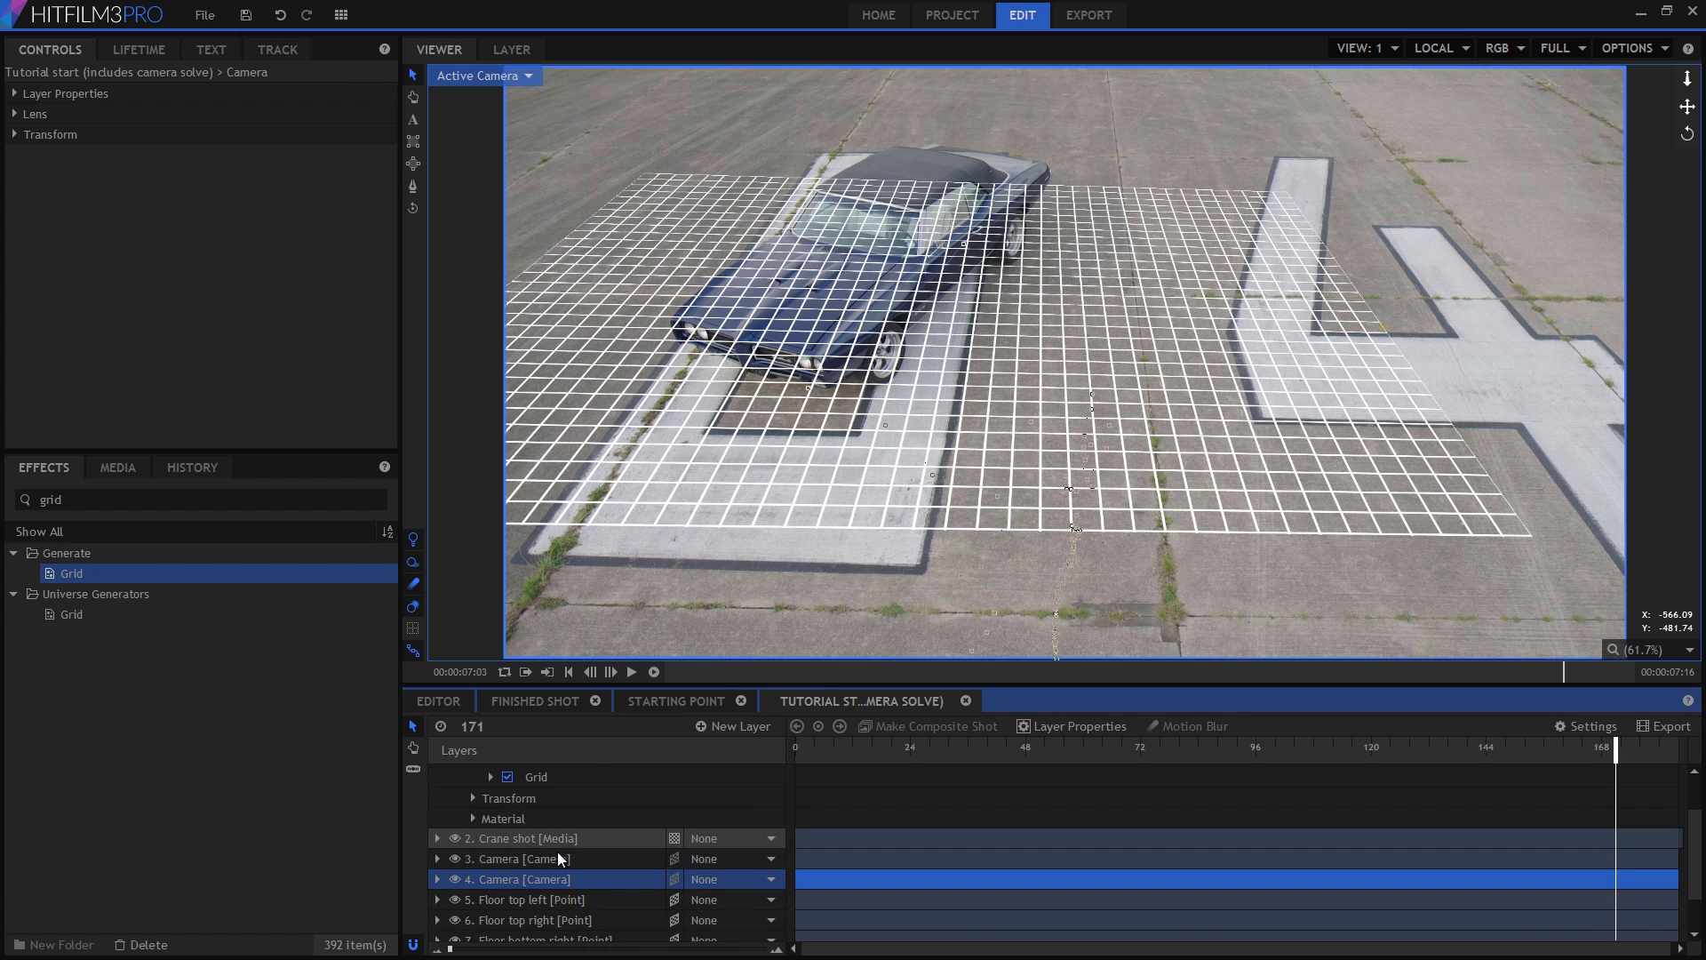
# Move the duplicated camera to the end of the layer stack, below Floor center, and rename it Static
pyautogui.scroll(-2, 535, 878)
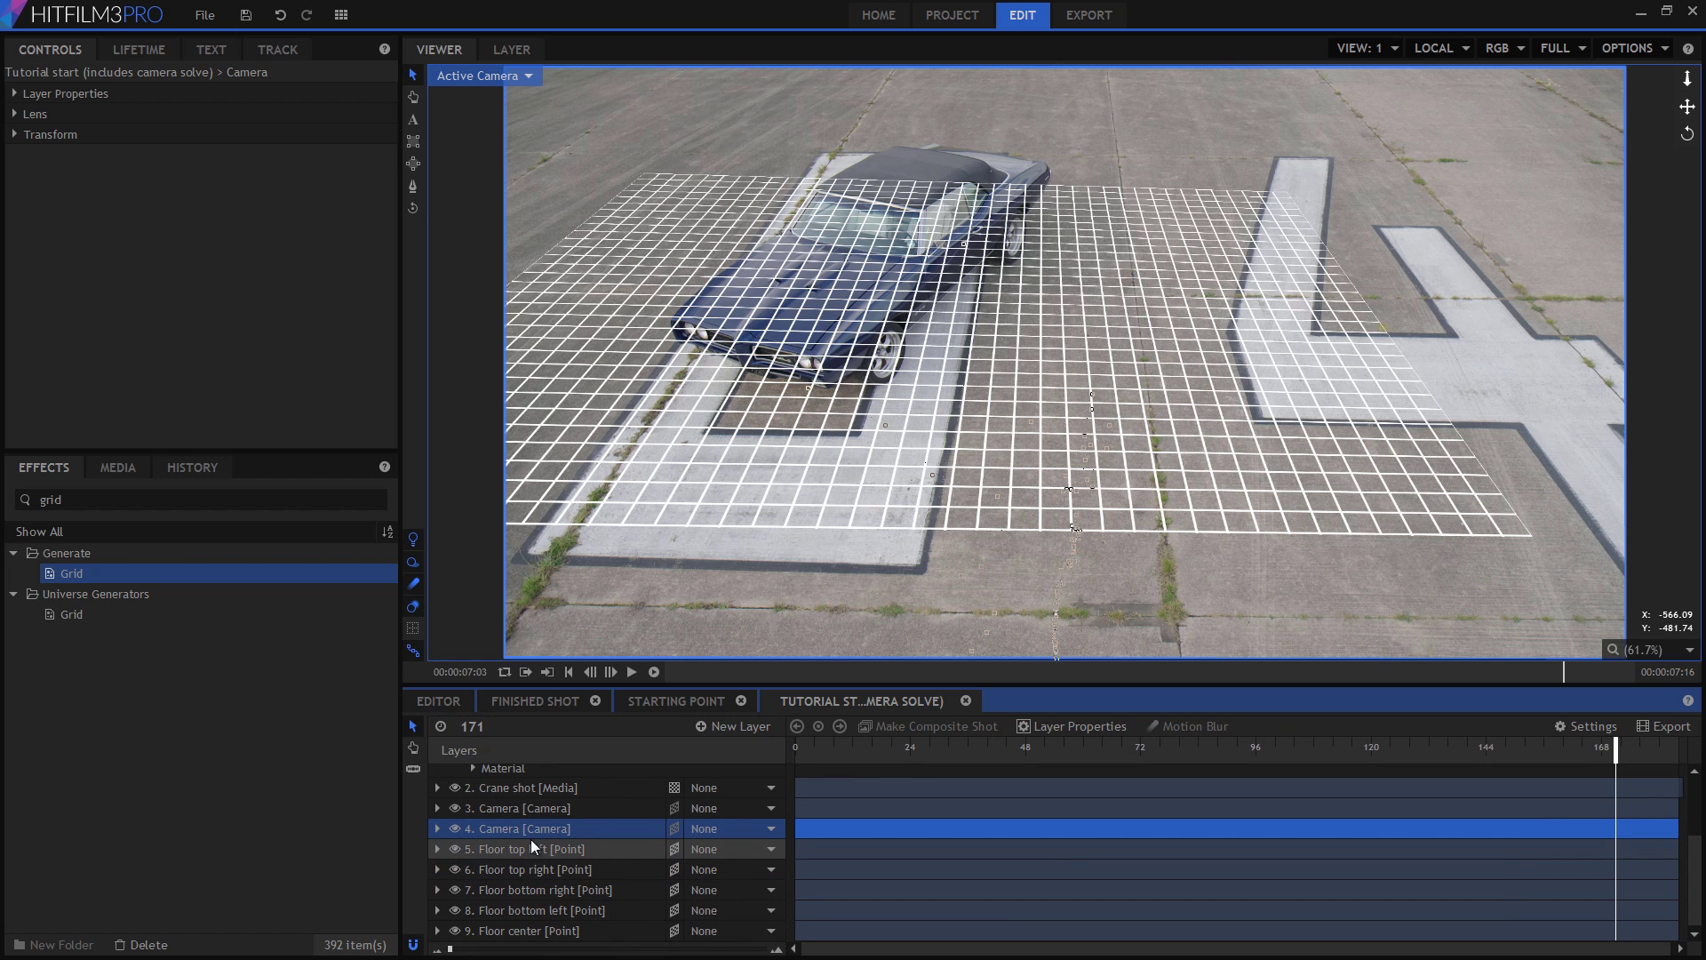
pyautogui.moveTo(535, 827); pyautogui.dragTo(552, 942)
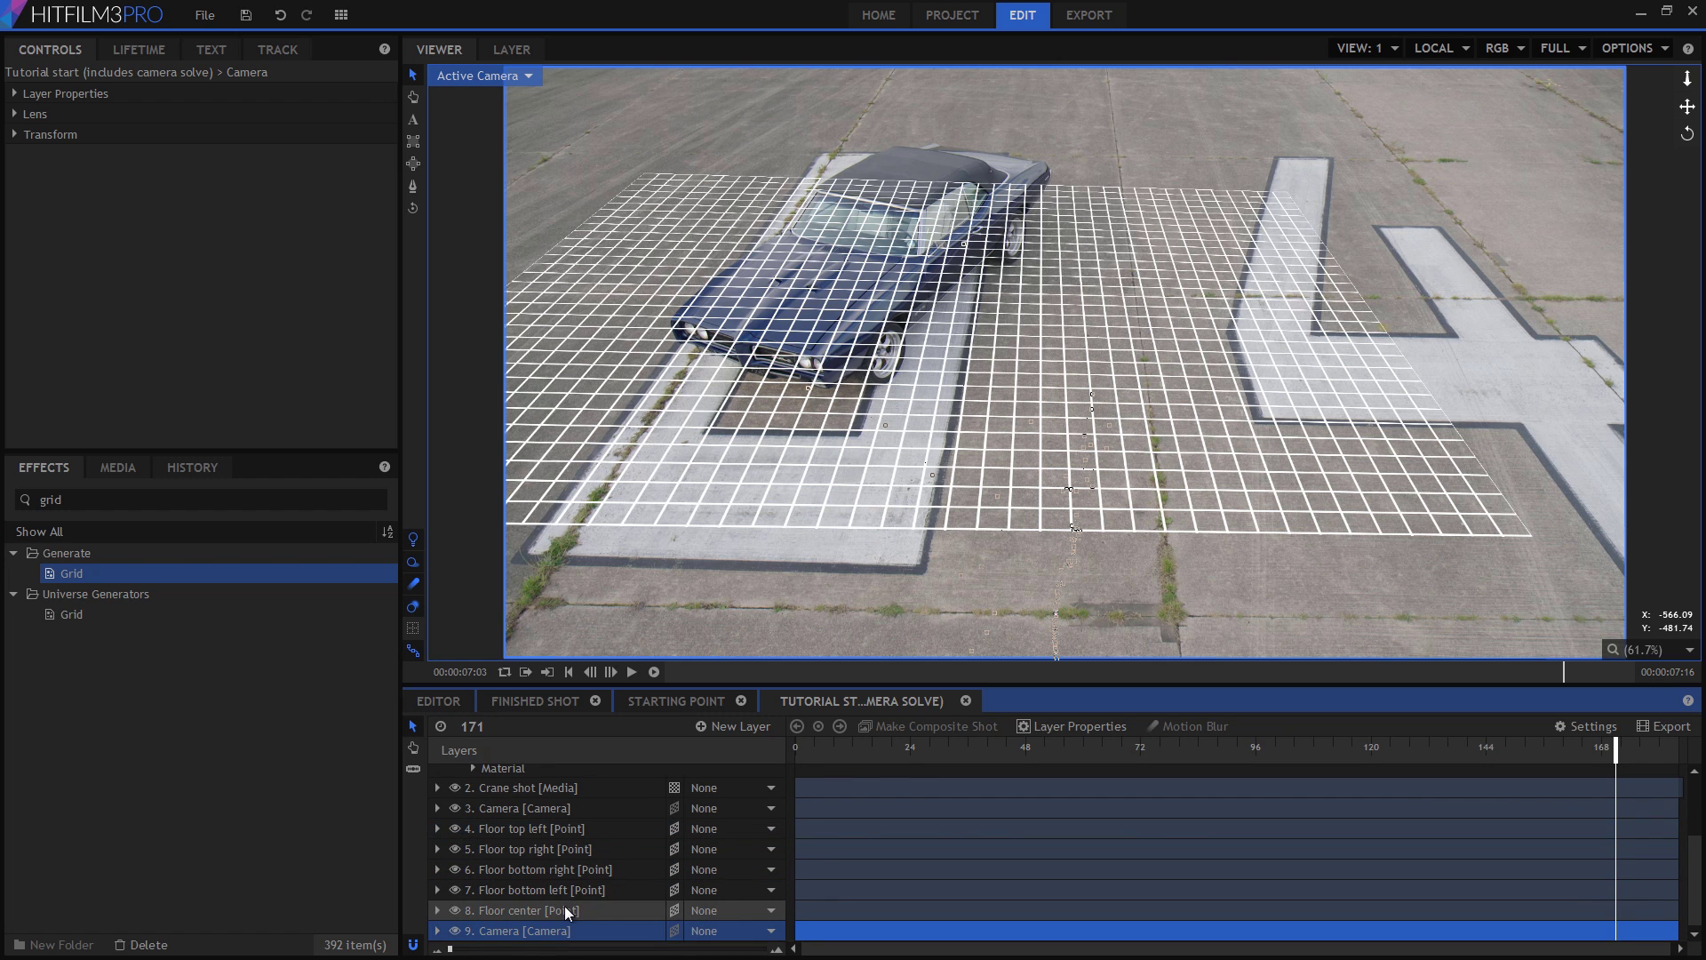
pyautogui.doubleClick(512, 936)
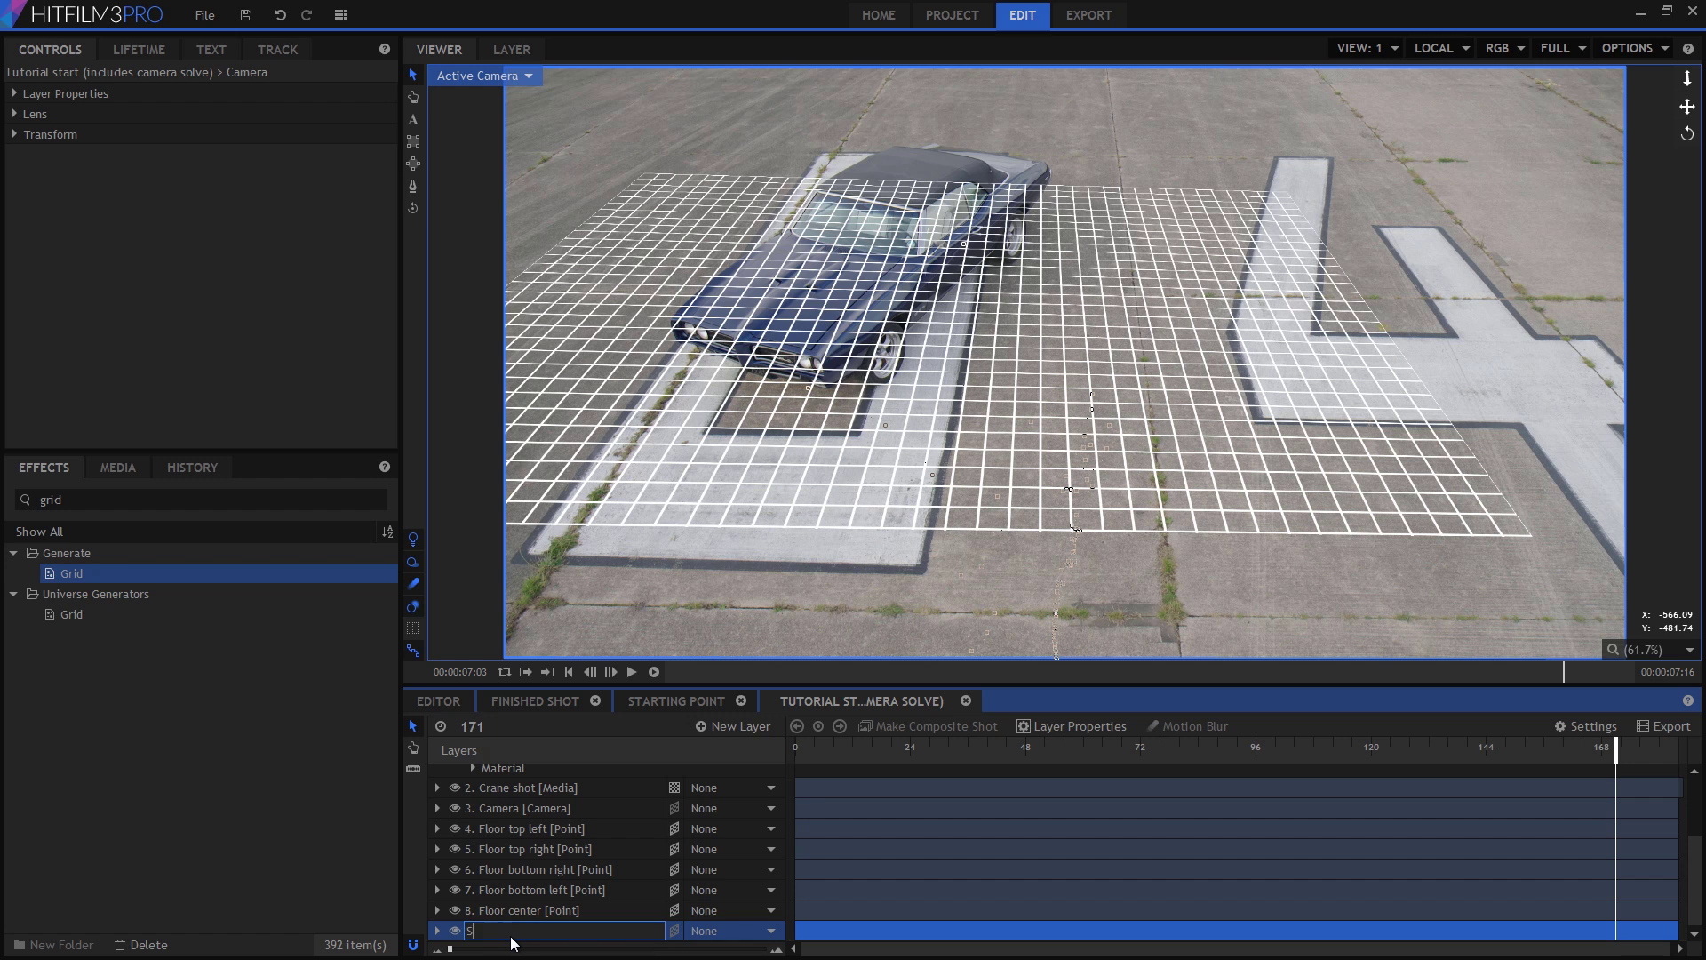
pyautogui.press('Return')
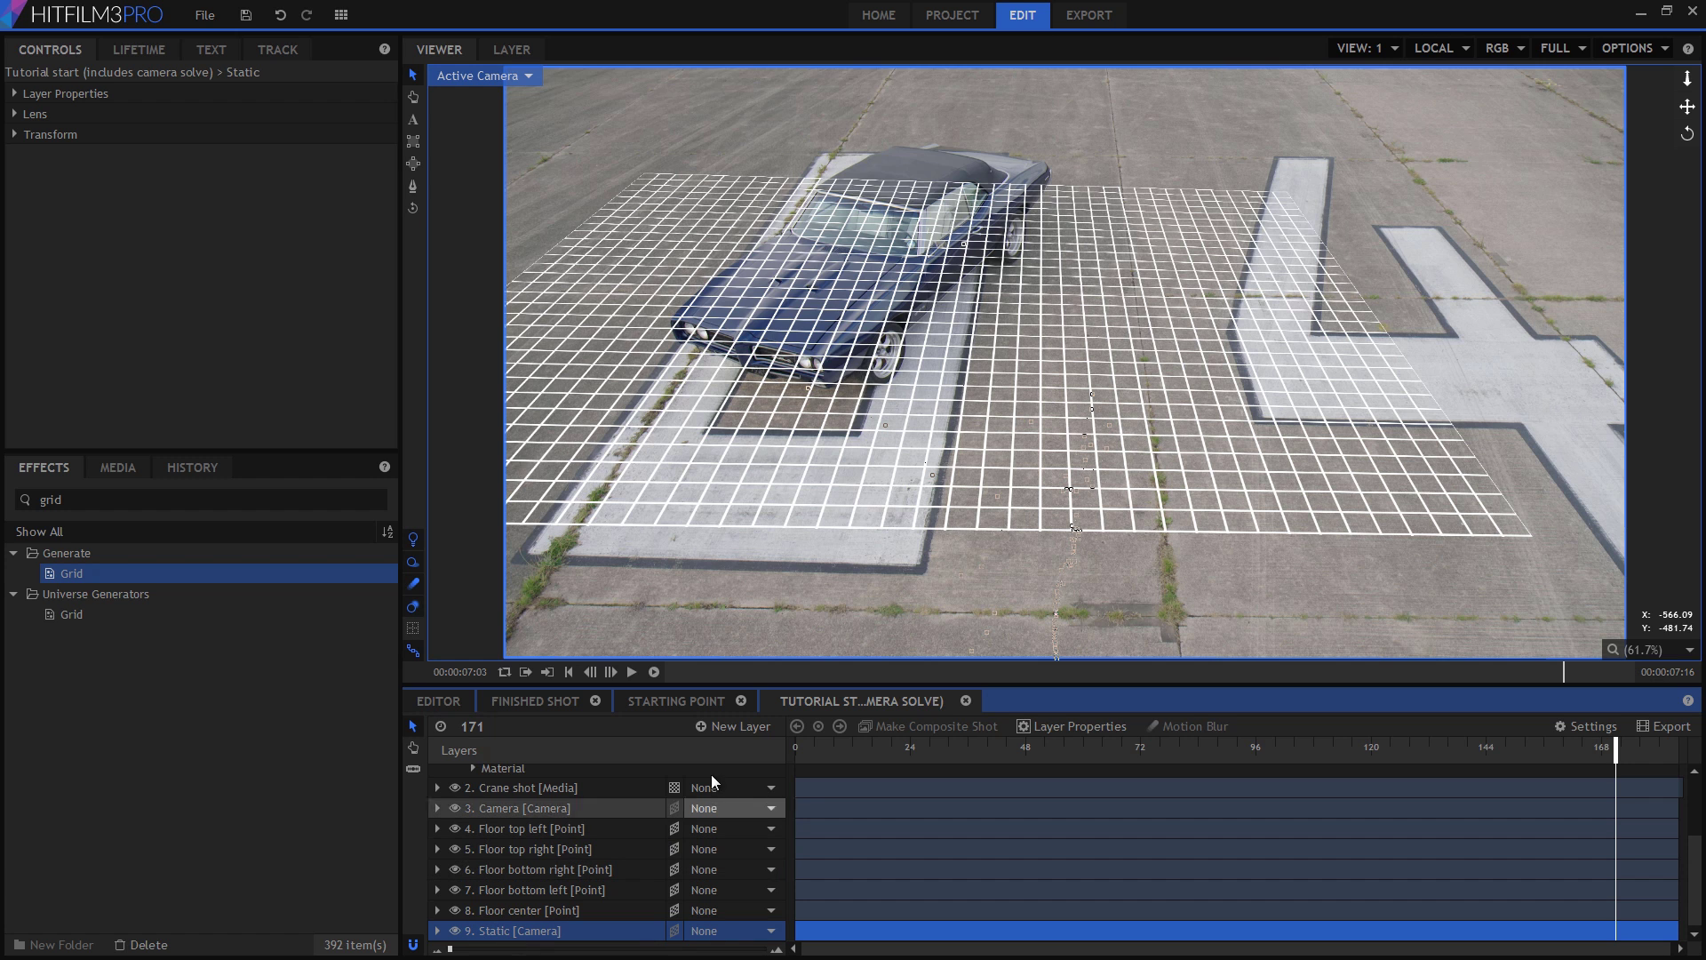
# Enlarge the timeline area and add Clean road matte.png from the project media to the end of the layer stack, below Static
pyautogui.scroll(1, 766, 747)
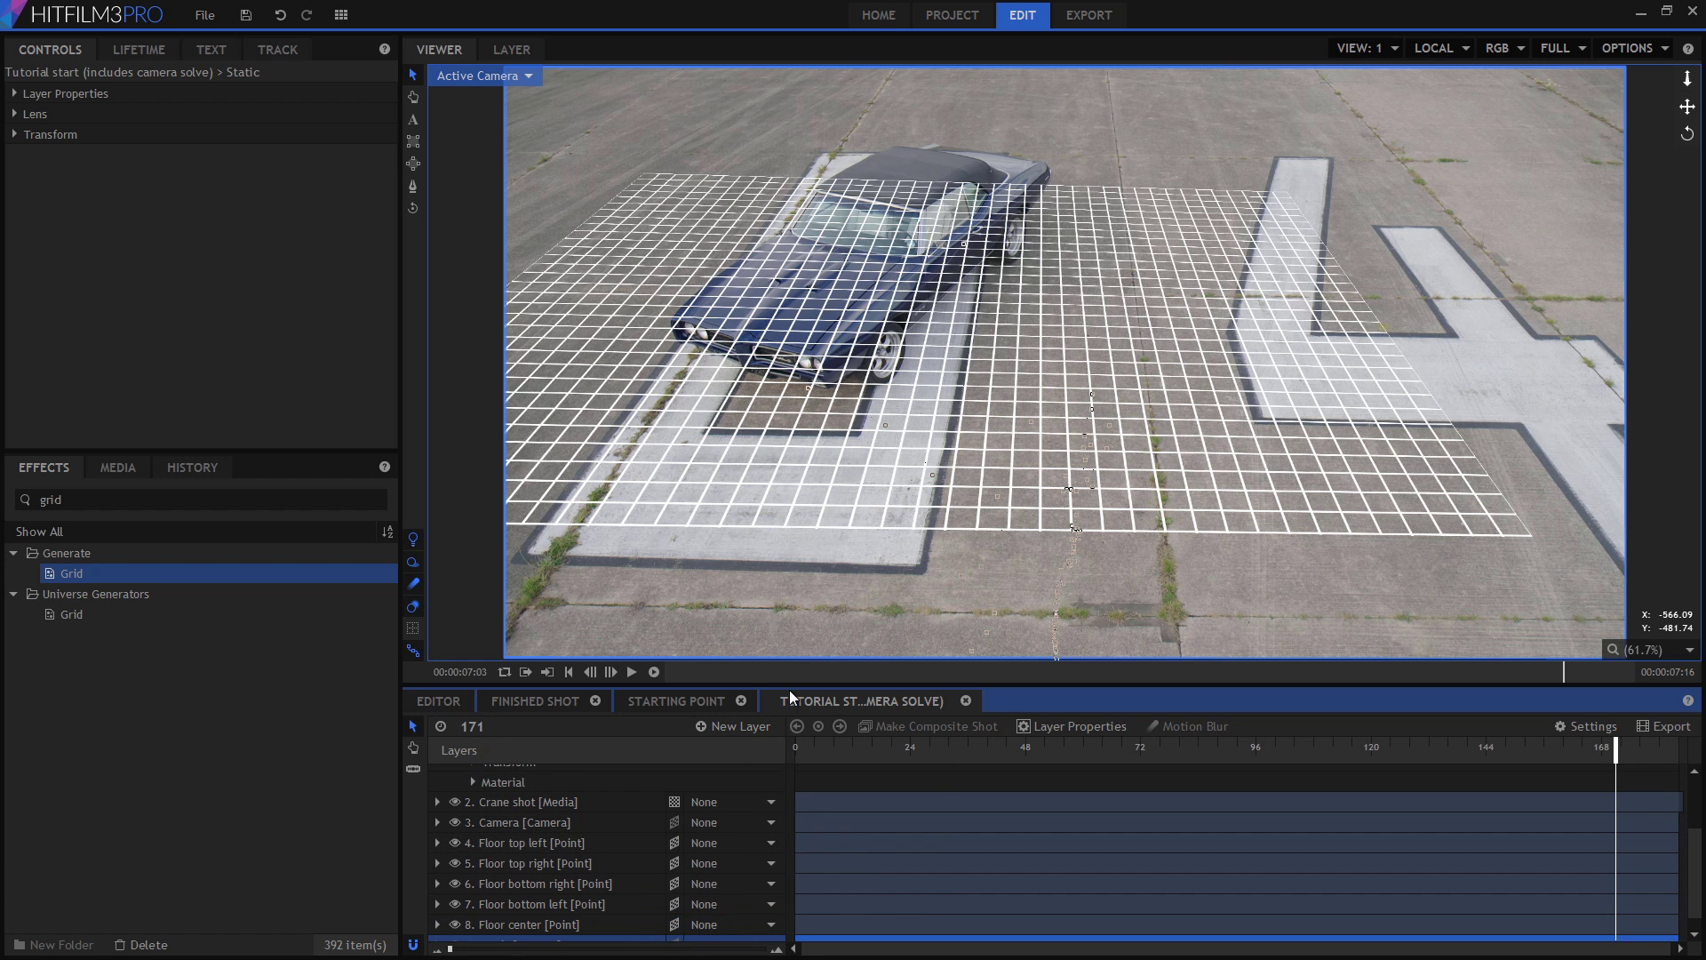
pyautogui.moveTo(793, 684); pyautogui.dragTo(801, 558)
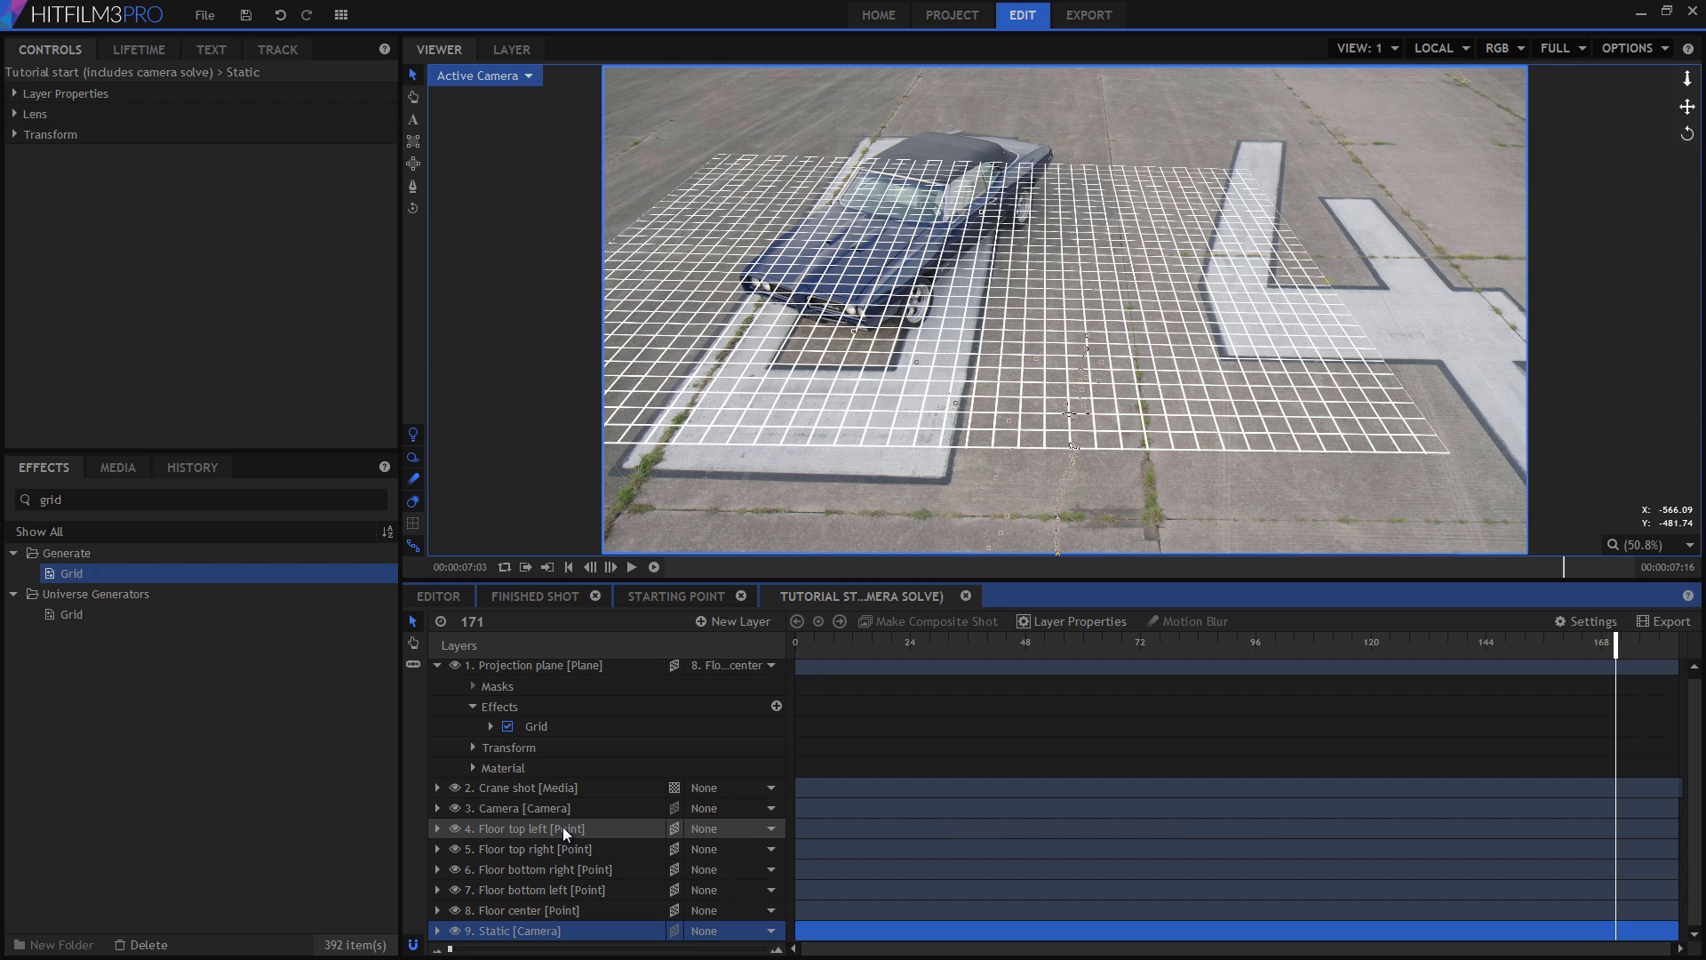
pyautogui.click(119, 468)
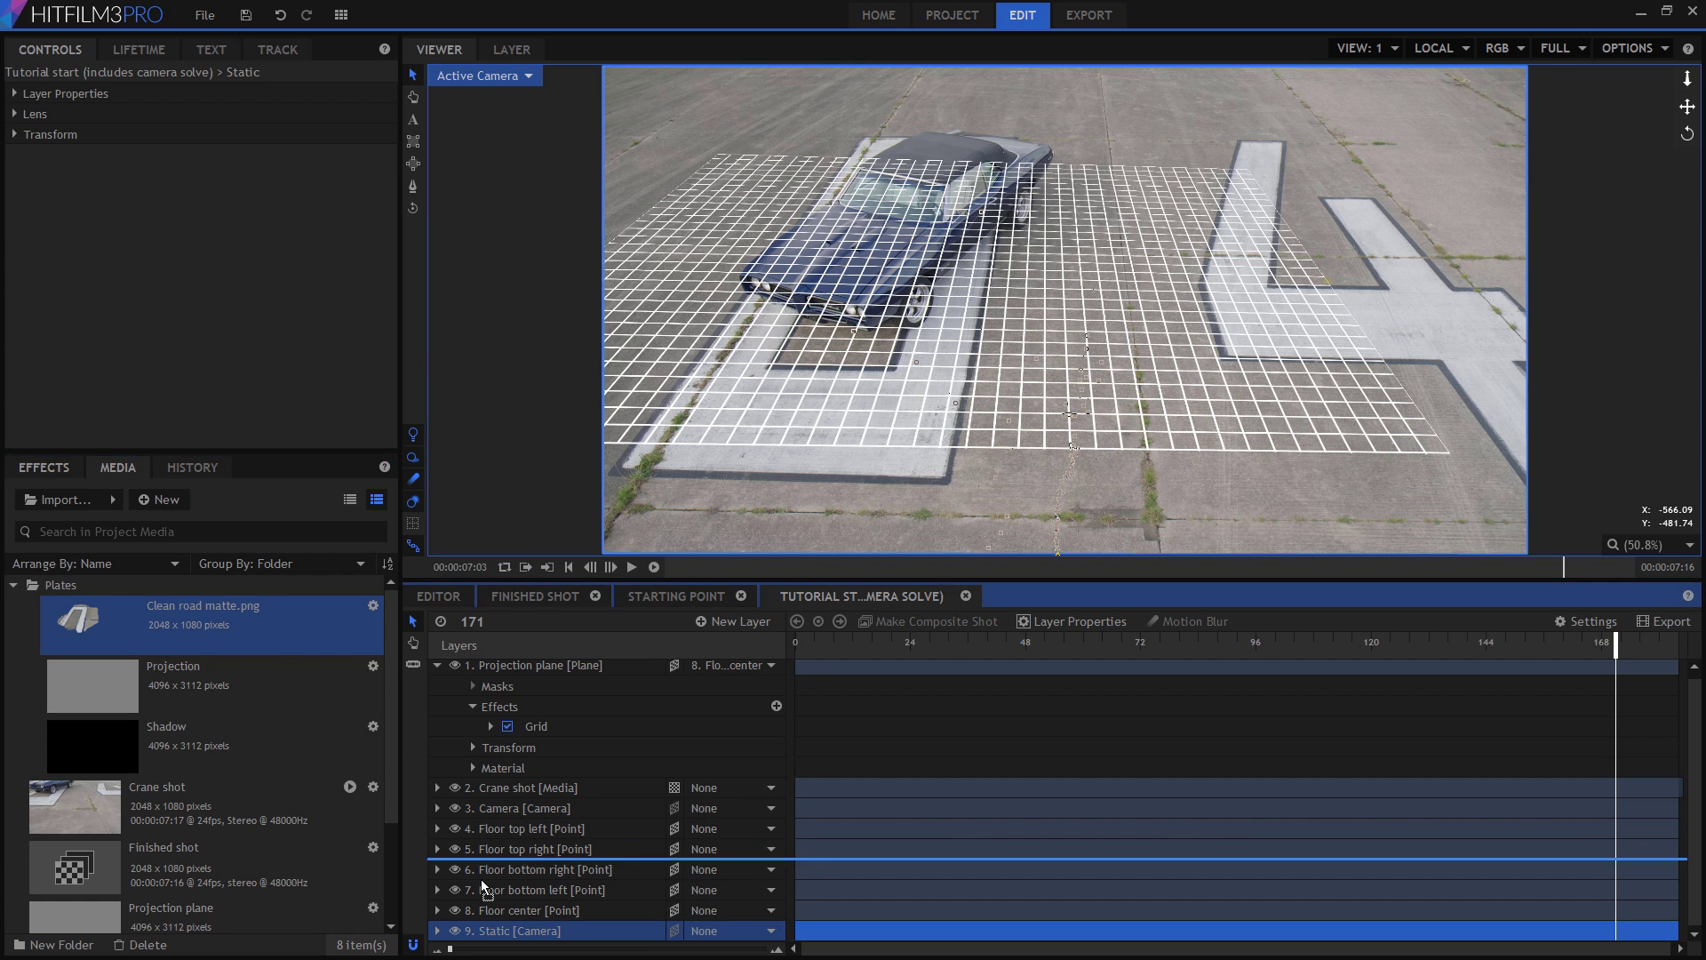
pyautogui.moveTo(514, 949); pyautogui.dragTo(516, 944)
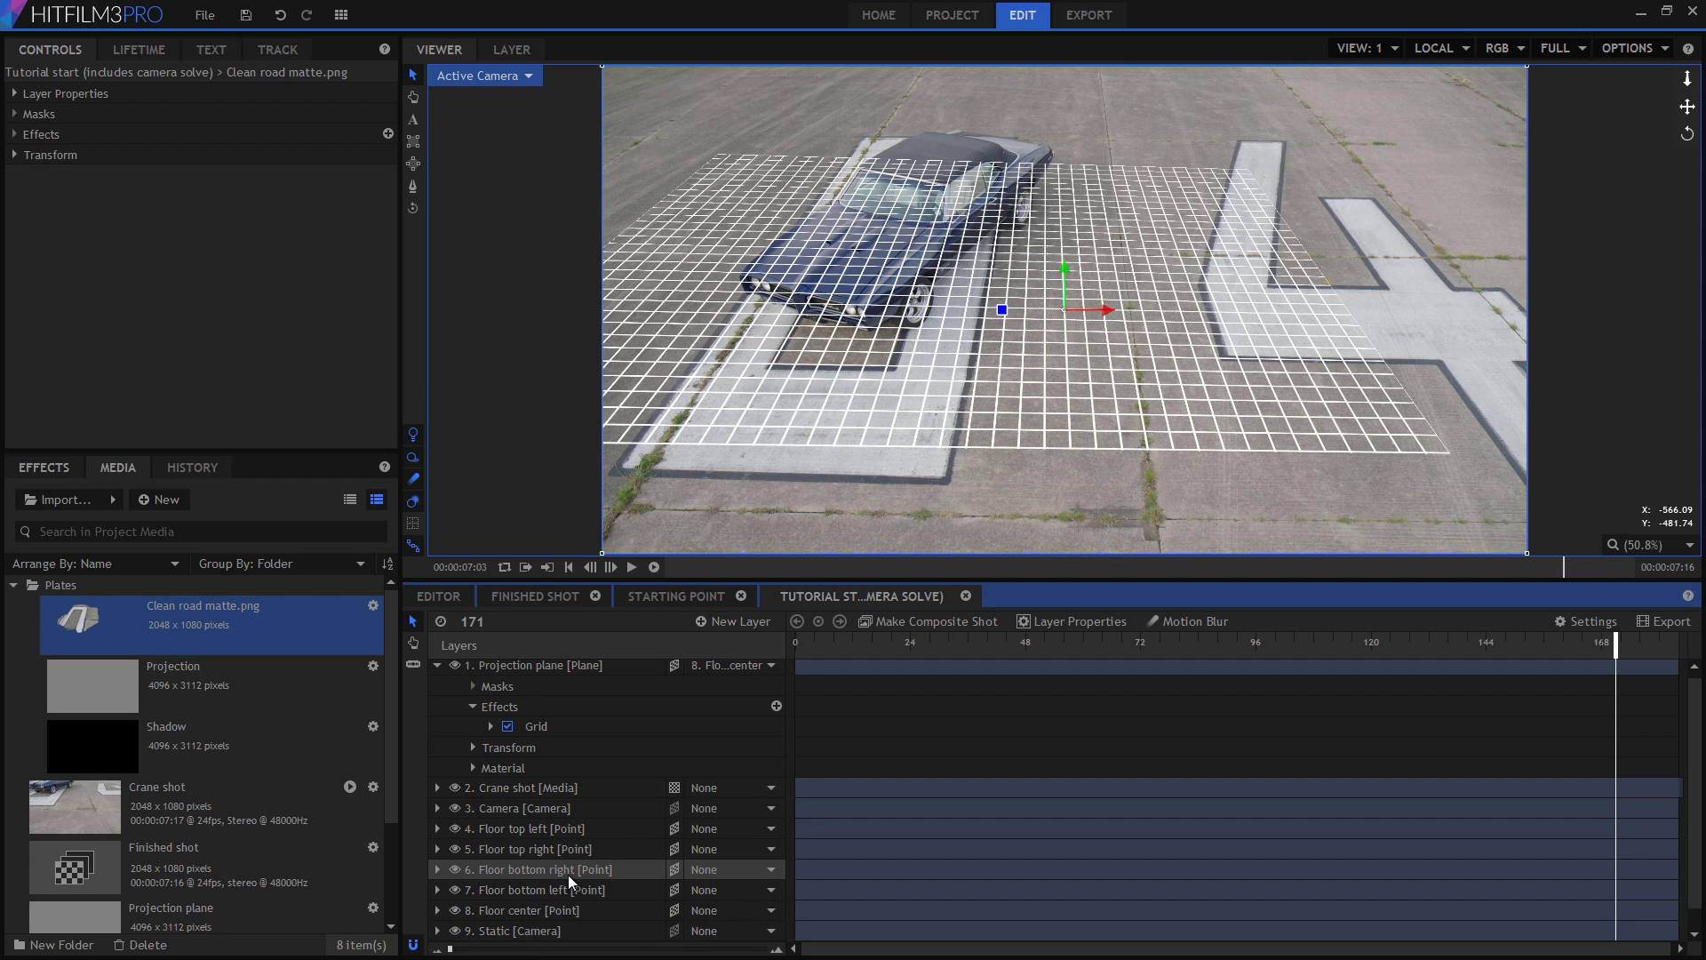
pyautogui.scroll(-1, 564, 884)
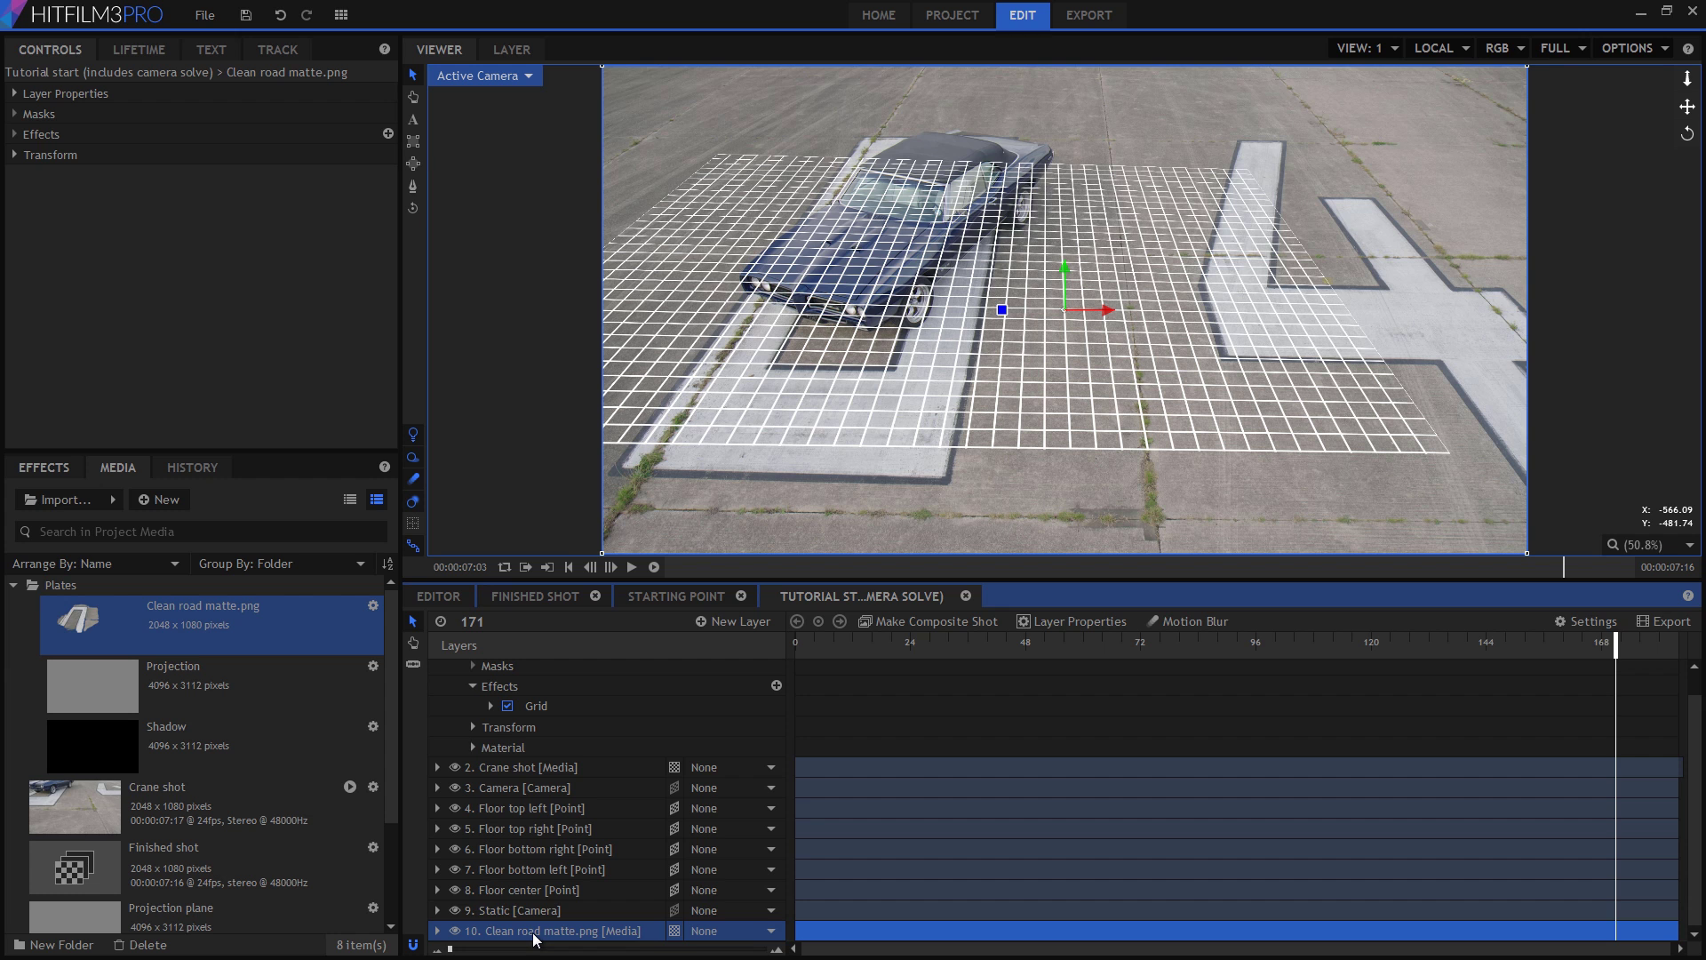
# Freeze the Static camera at frame 171 by removing the keyframing from its Position and its X, Y and Z rotations
pyautogui.click(437, 910)
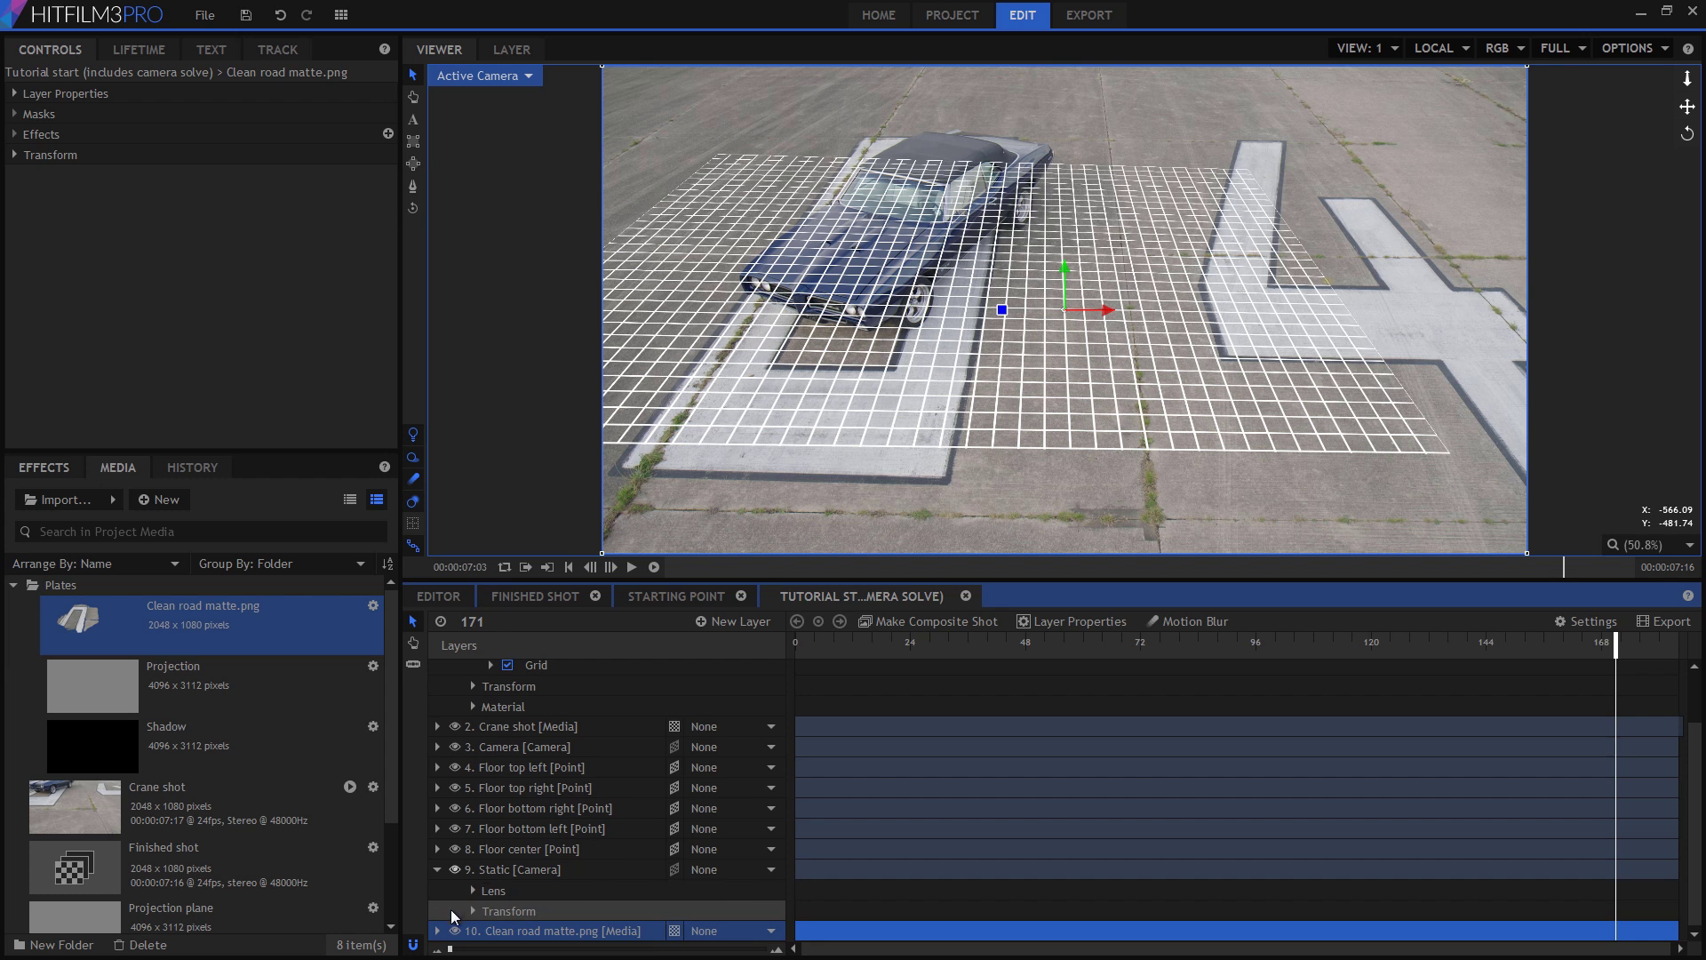
pyautogui.click(471, 908)
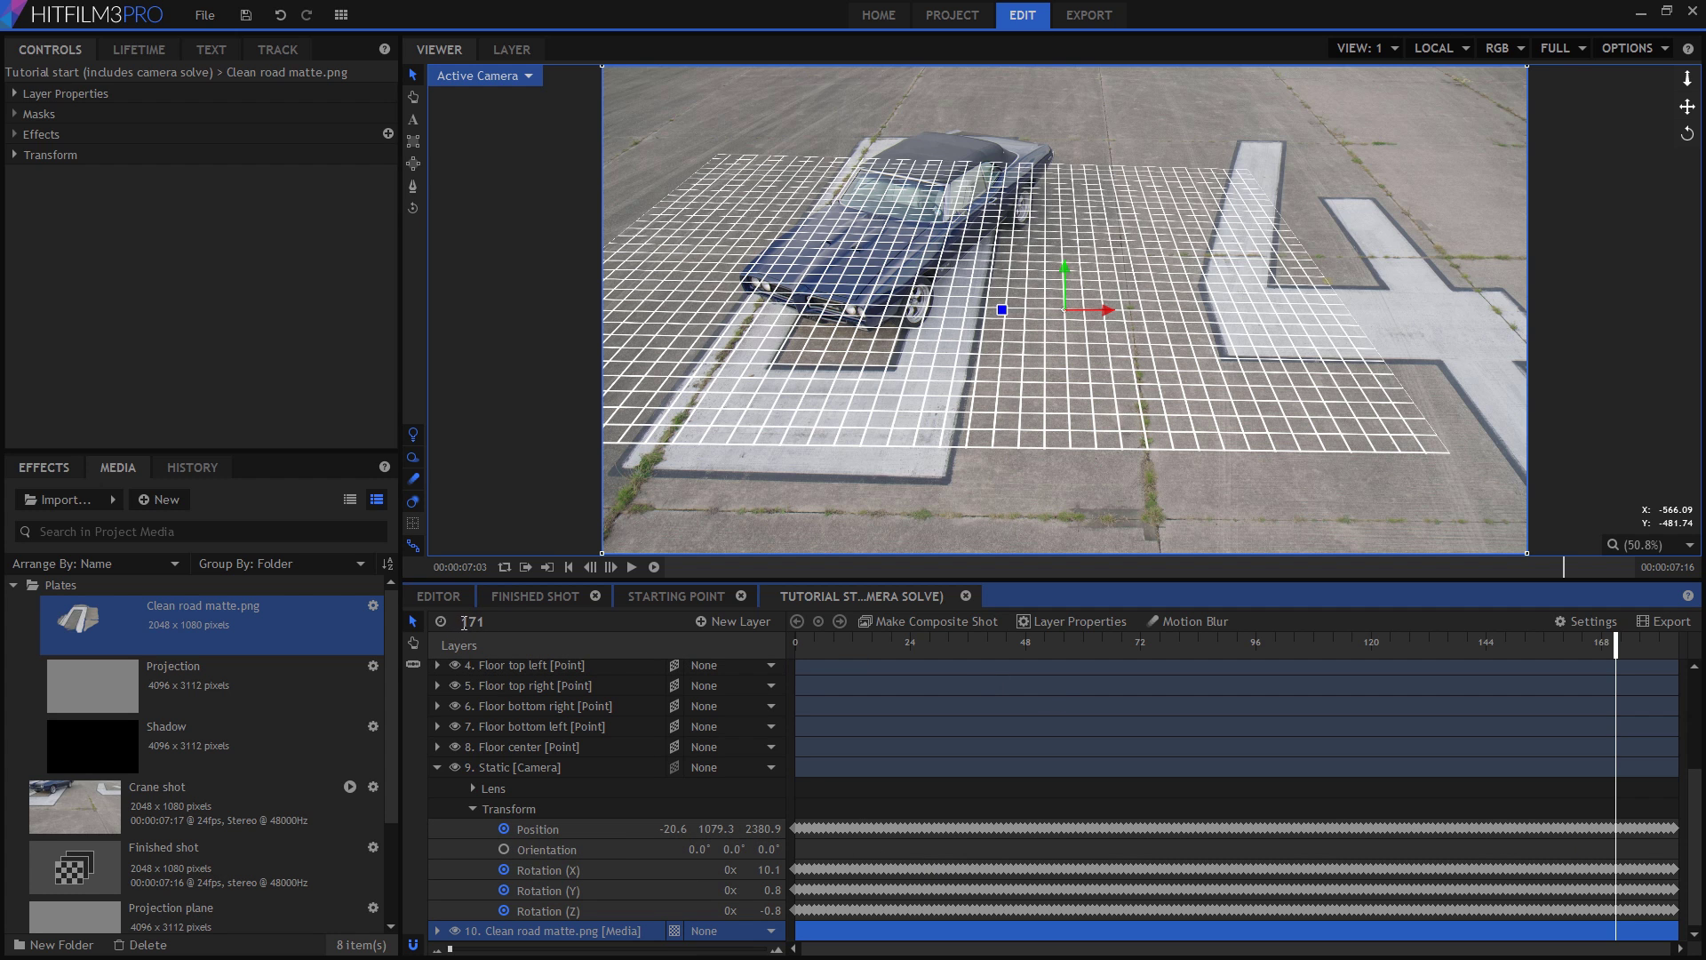
pyautogui.click(503, 829)
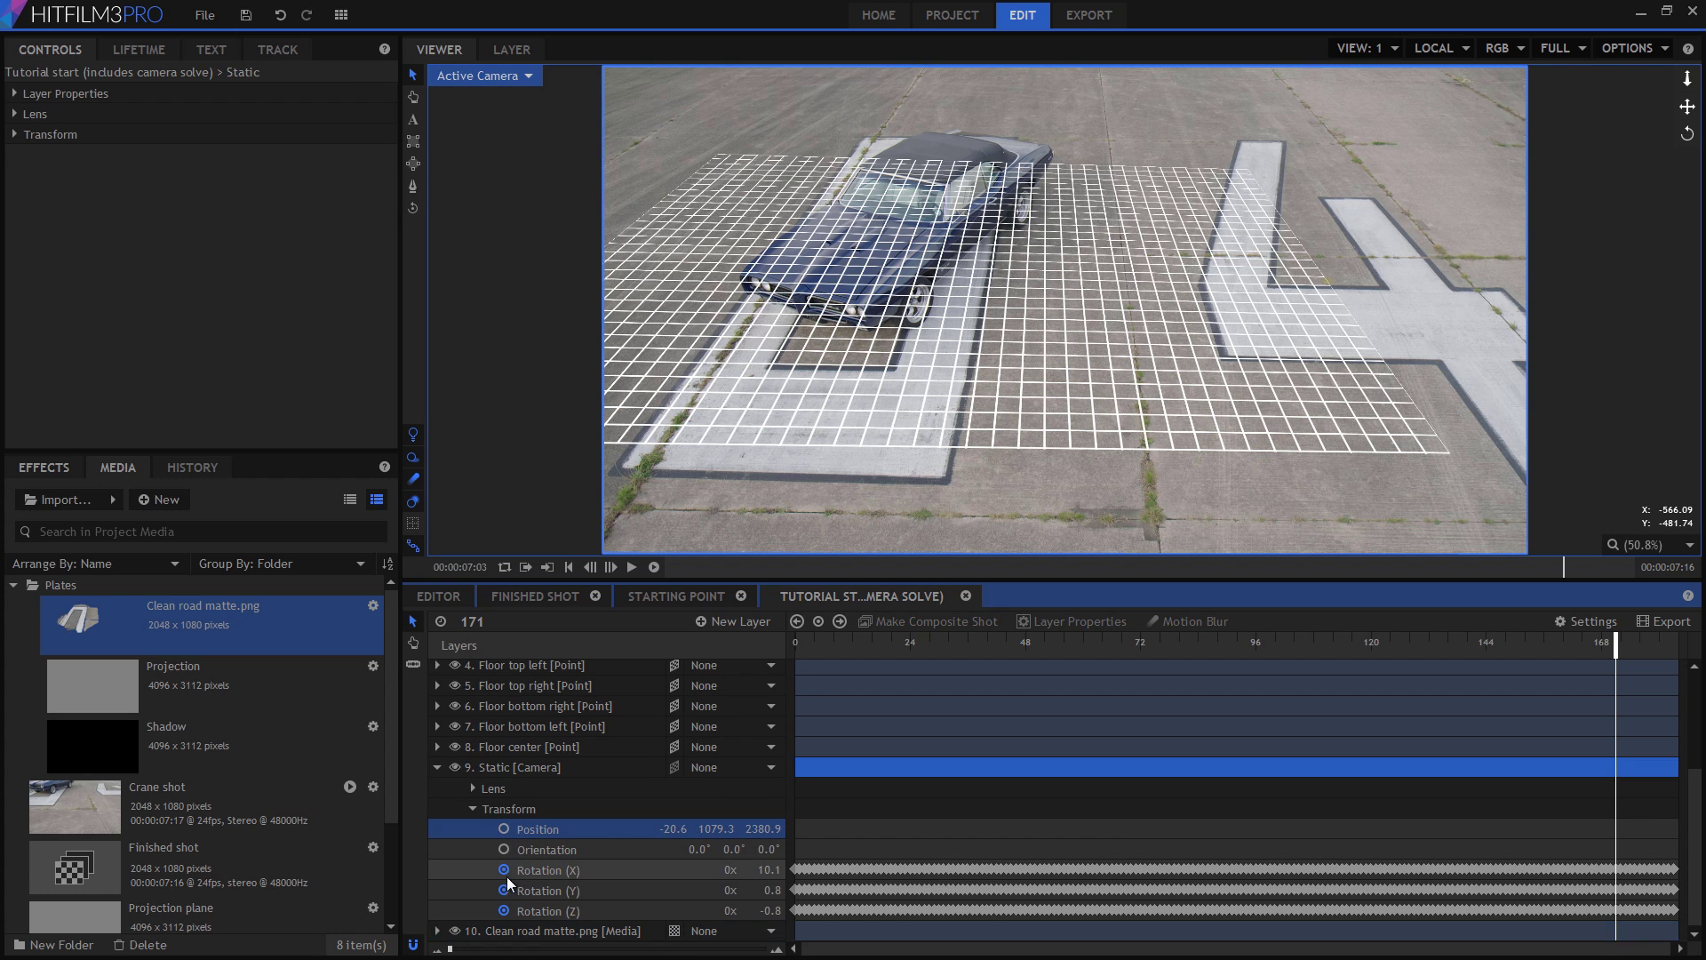
pyautogui.click(503, 871)
pyautogui.click(504, 890)
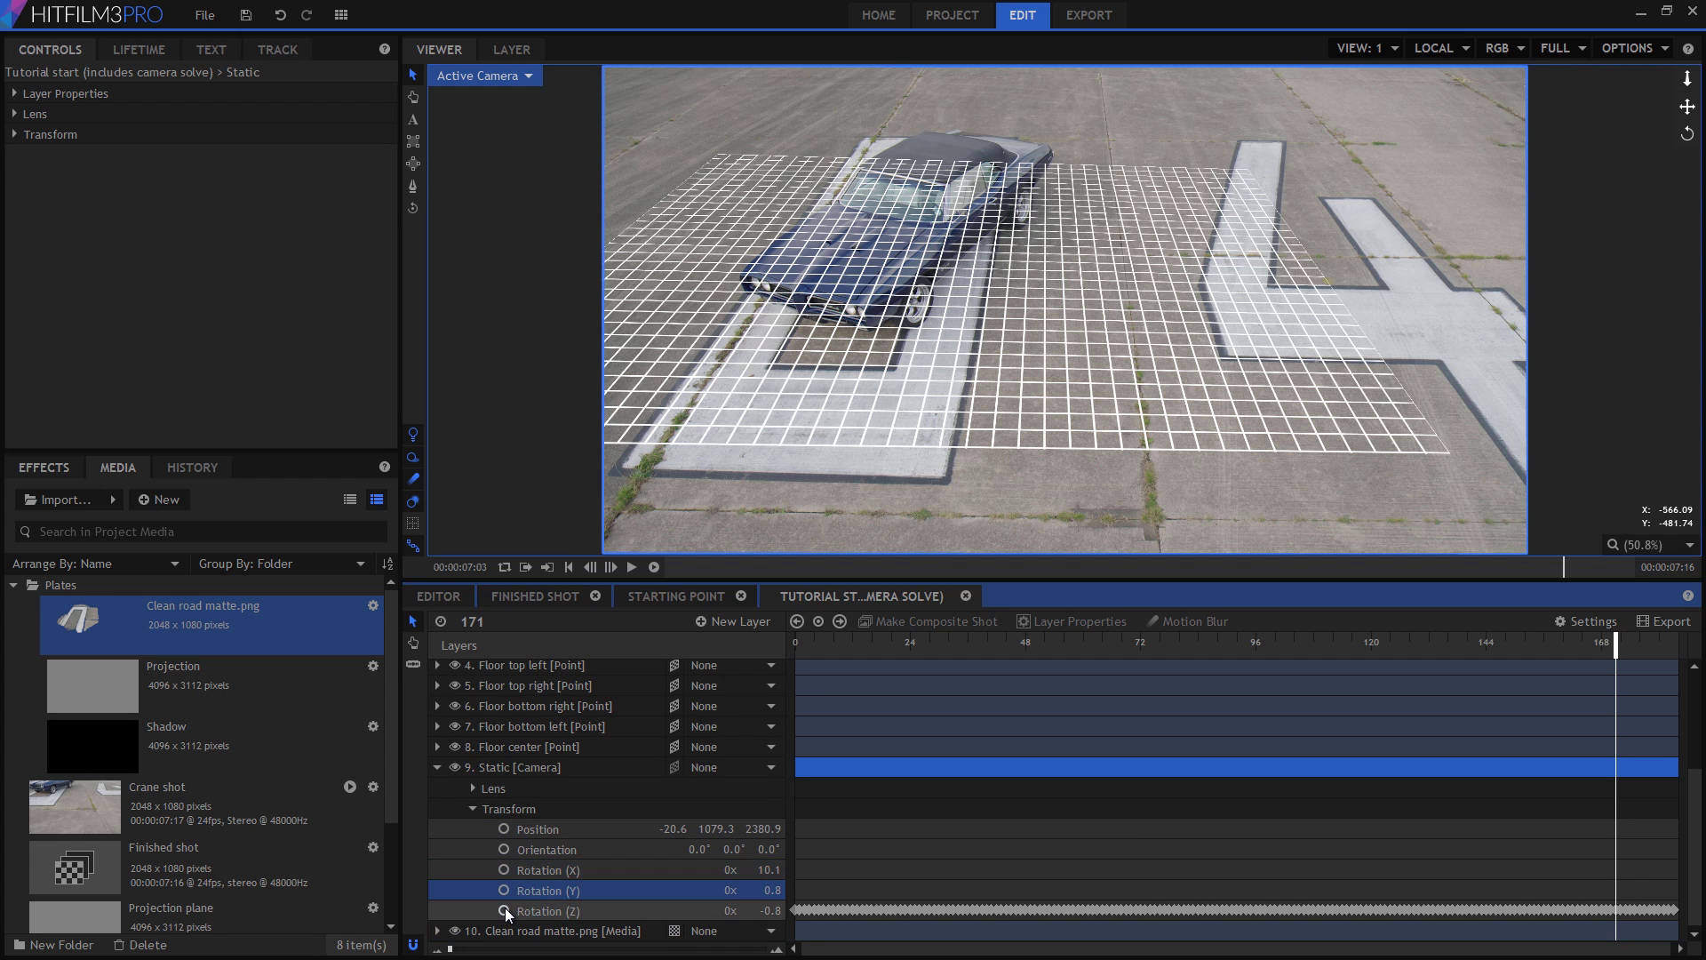
pyautogui.click(504, 910)
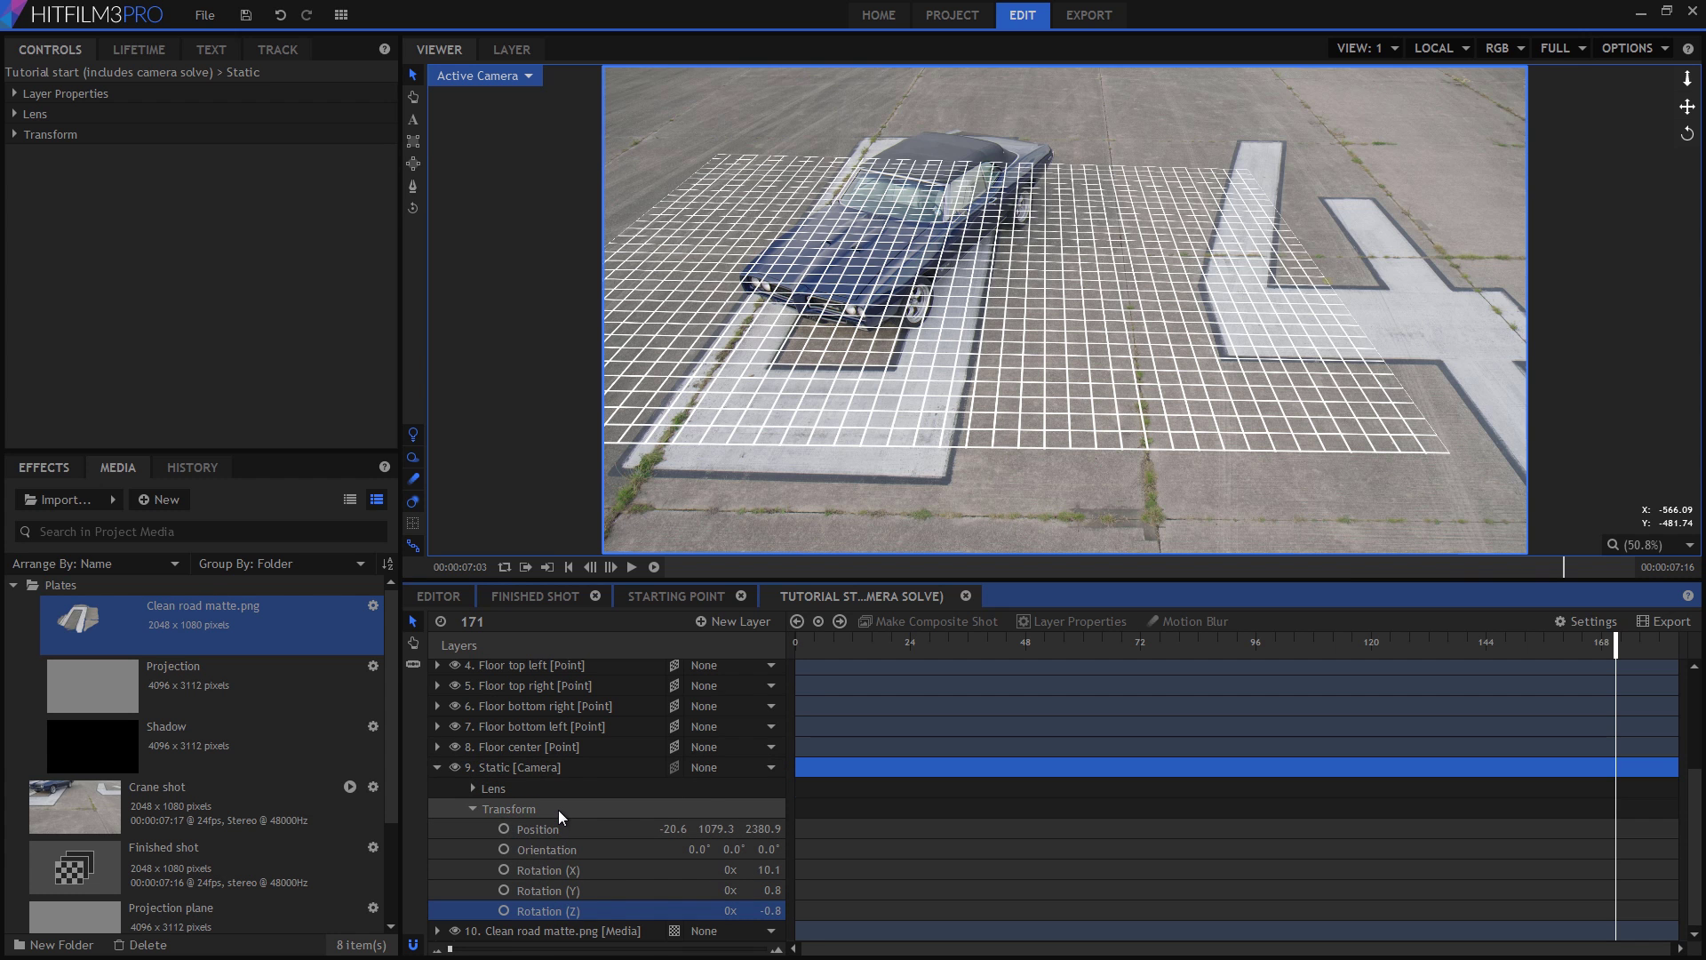
# Apply the Projector effect to the Projection plane layer and disable its Grid effect
pyautogui.scroll(3, 558, 809)
pyautogui.scroll(3, 558, 809)
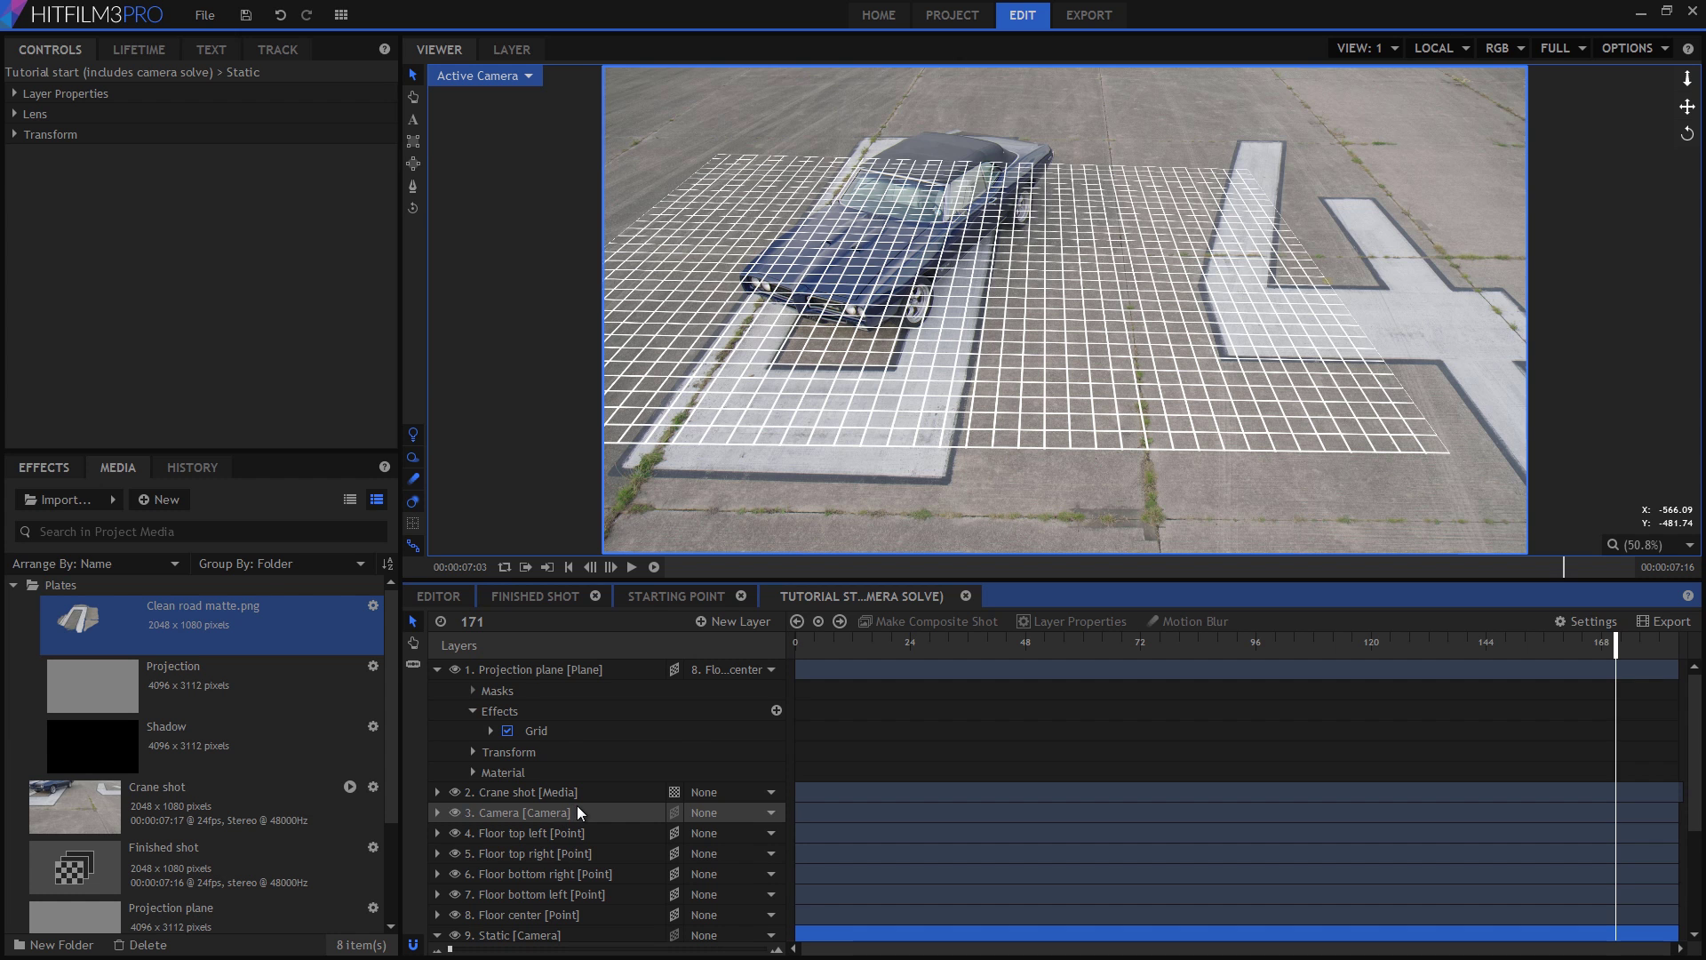
pyautogui.click(525, 671)
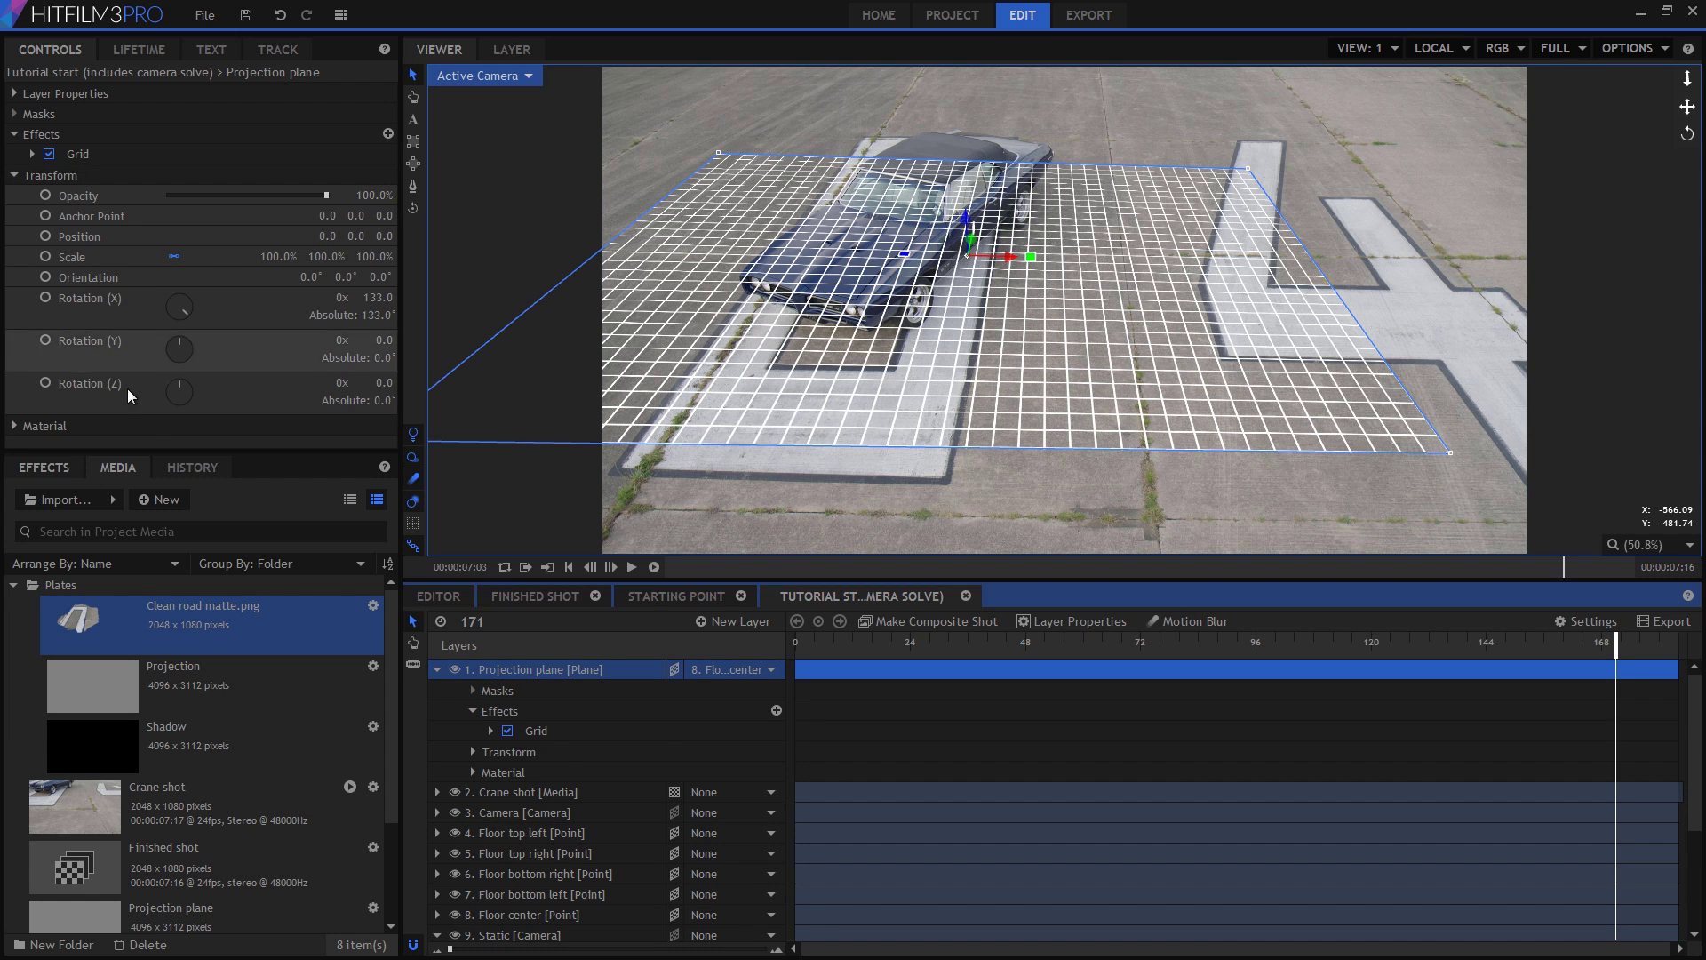
pyautogui.click(43, 467)
pyautogui.click(81, 494)
pyautogui.hotkey('ctrl', 'a')
pyautogui.write('proj')
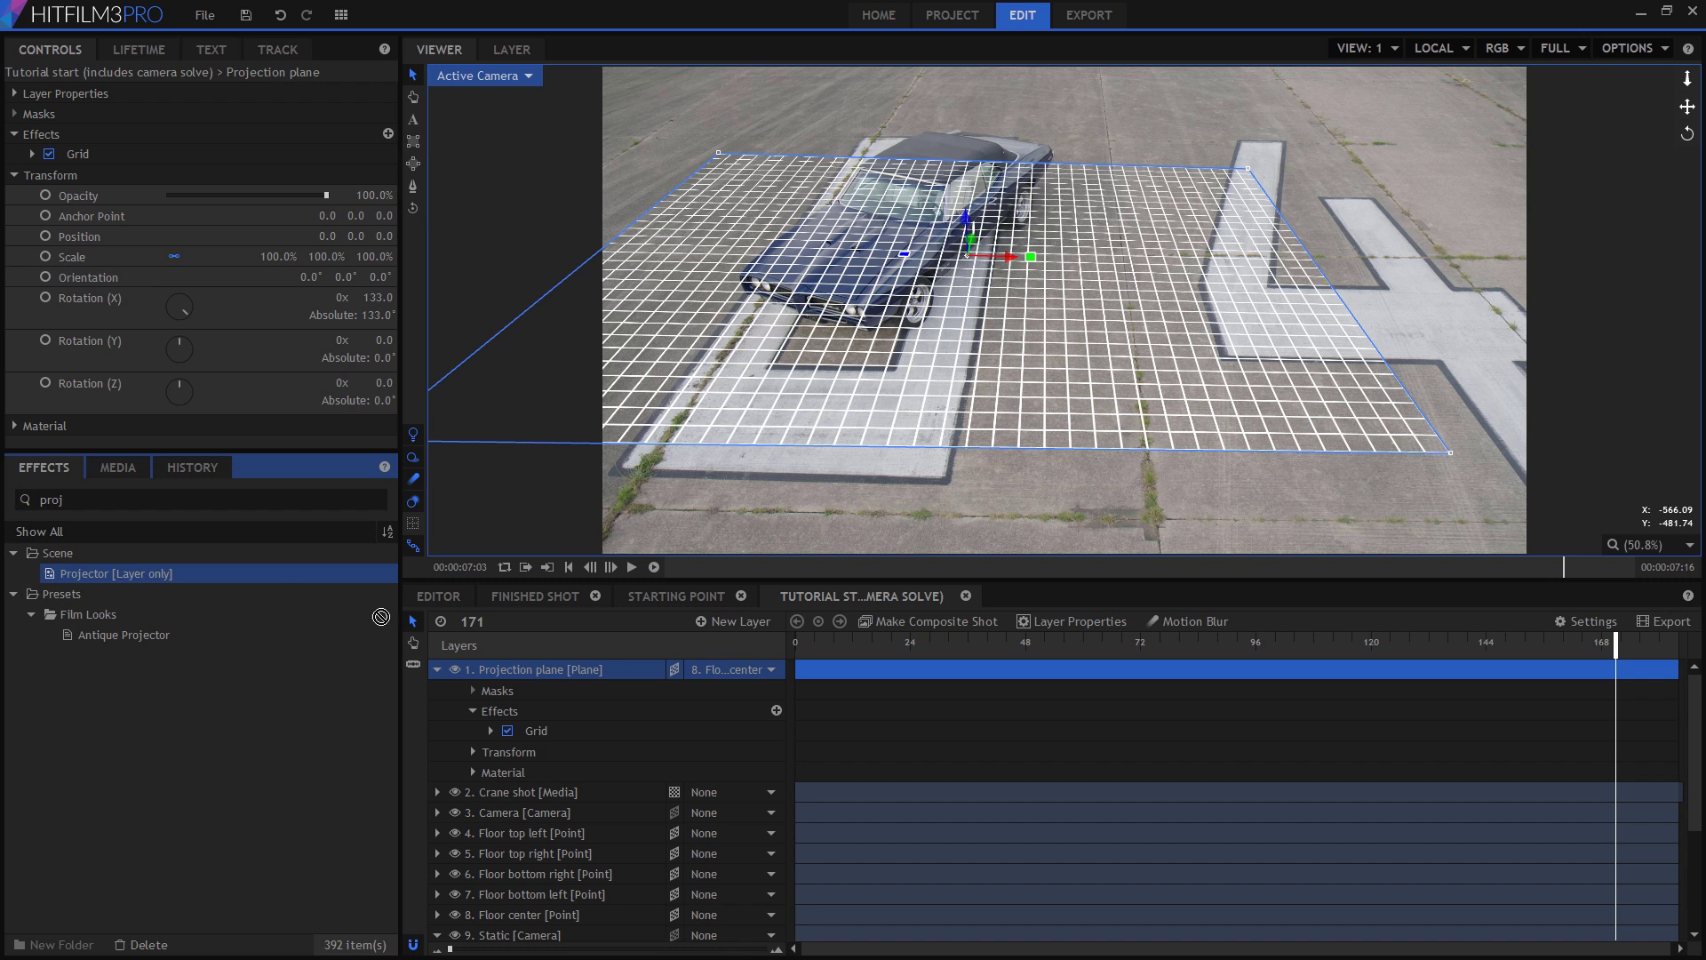
pyautogui.moveTo(381, 616); pyautogui.dragTo(514, 672)
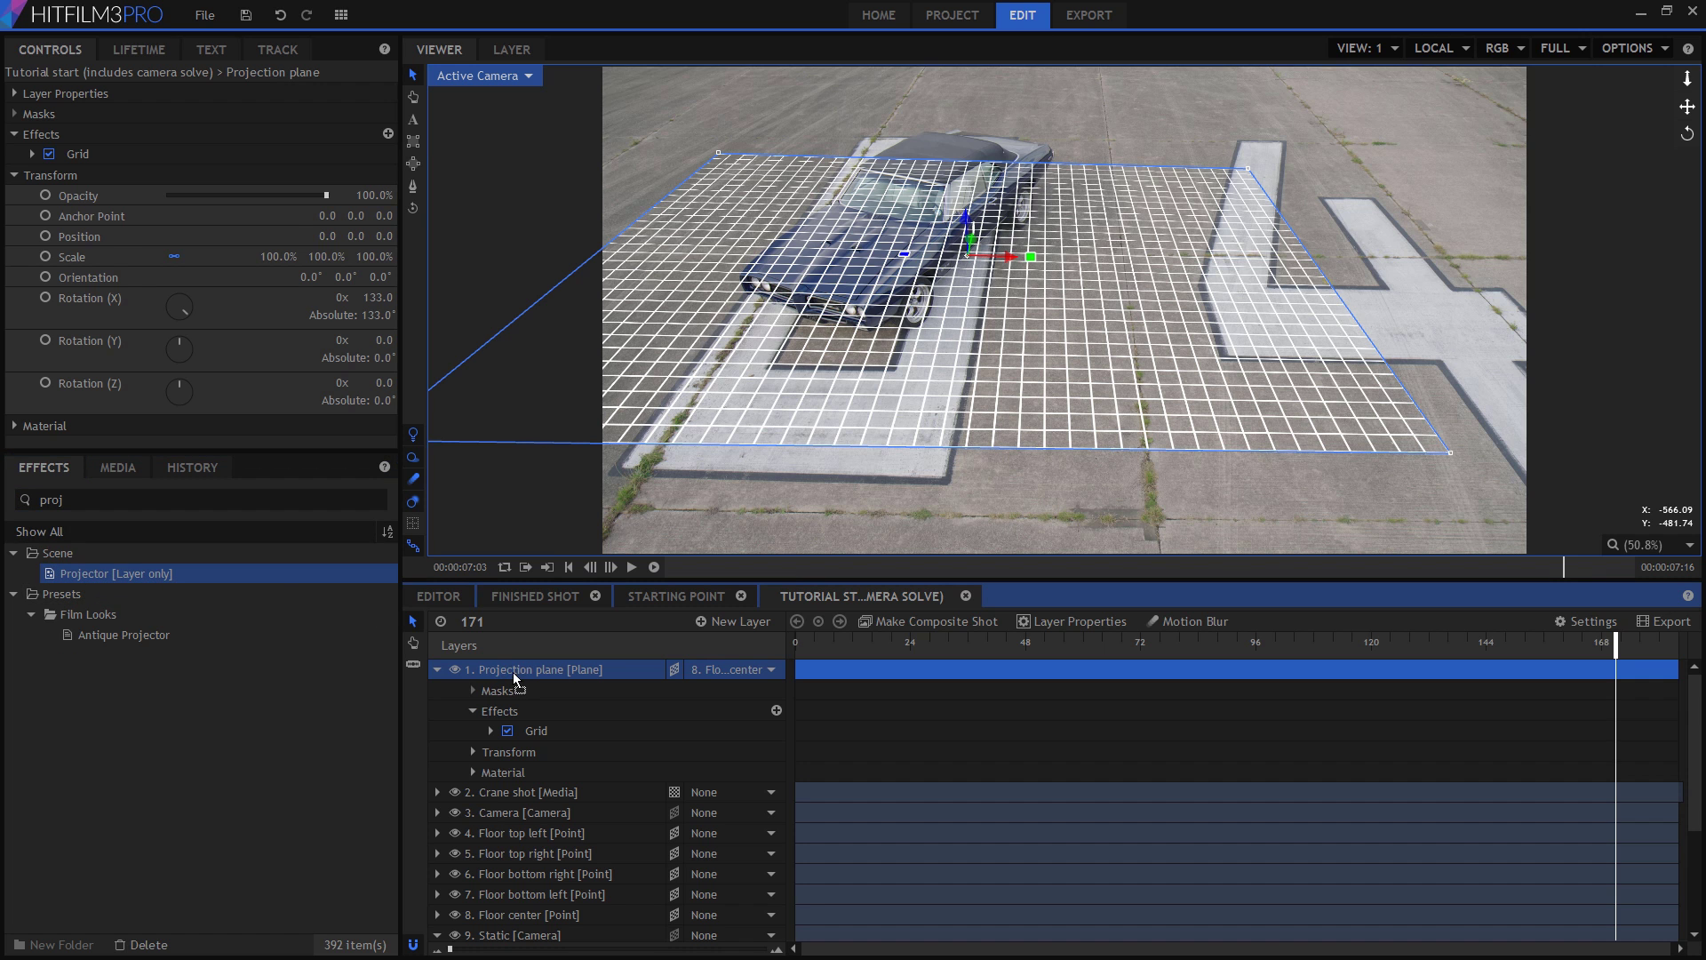
pyautogui.click(507, 730)
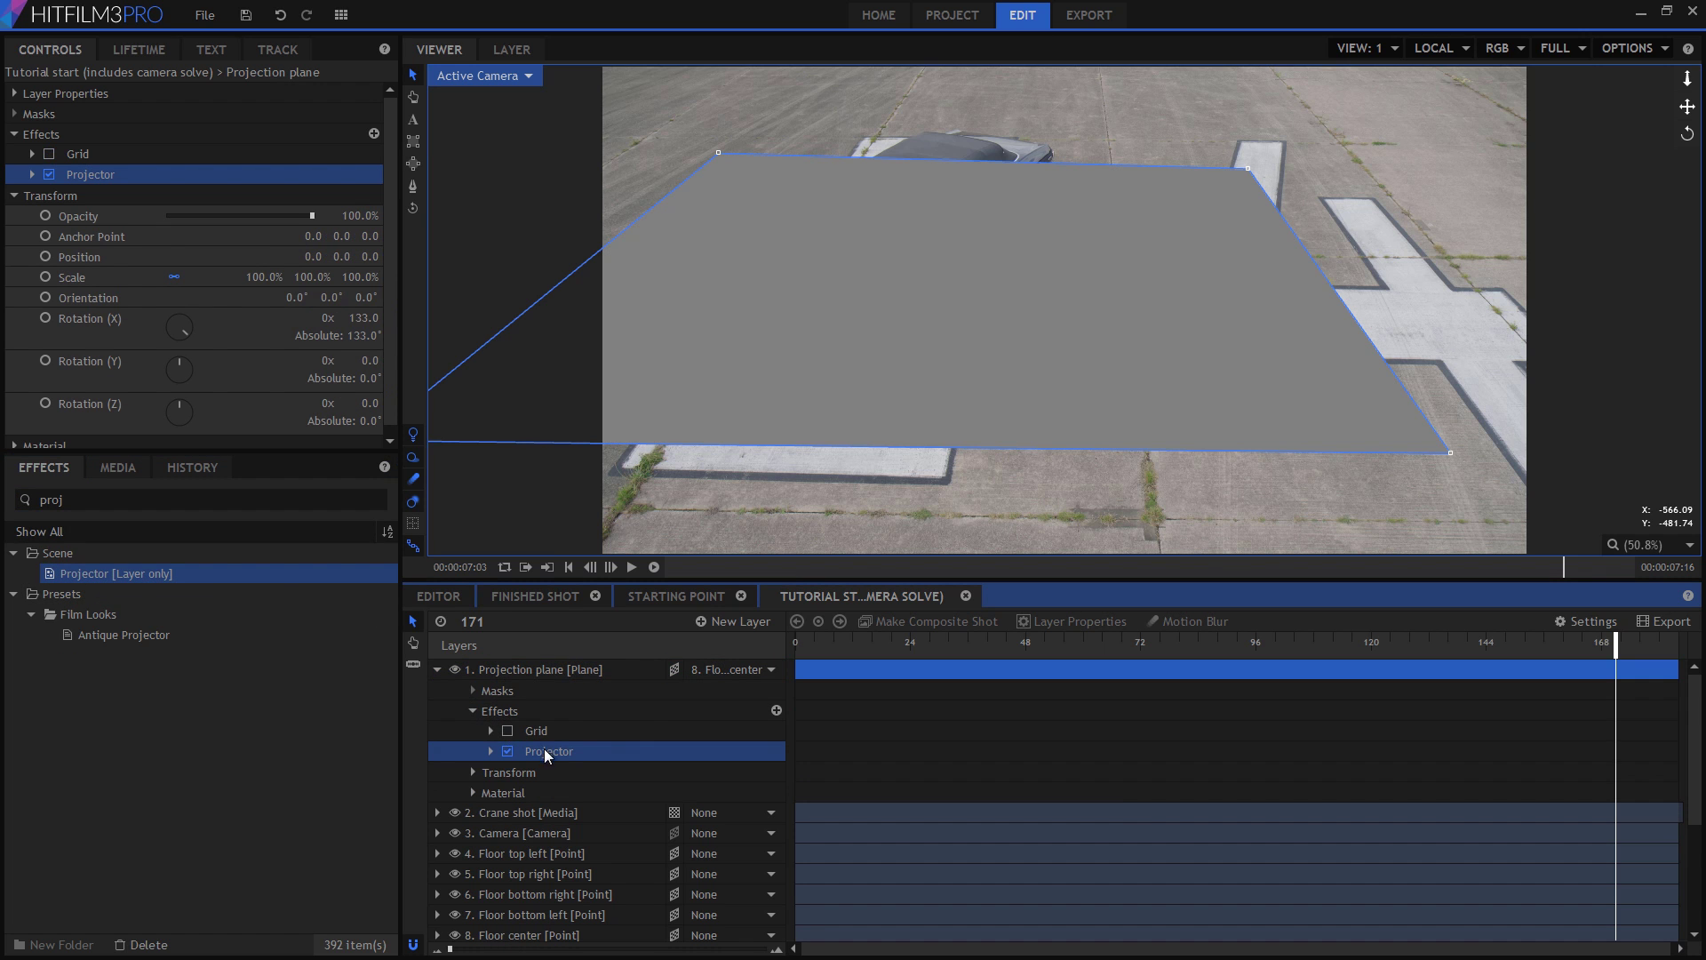
# Set the Projector effect to project from Clean road matte.png through the Static camera
pyautogui.click(32, 175)
pyautogui.click(177, 195)
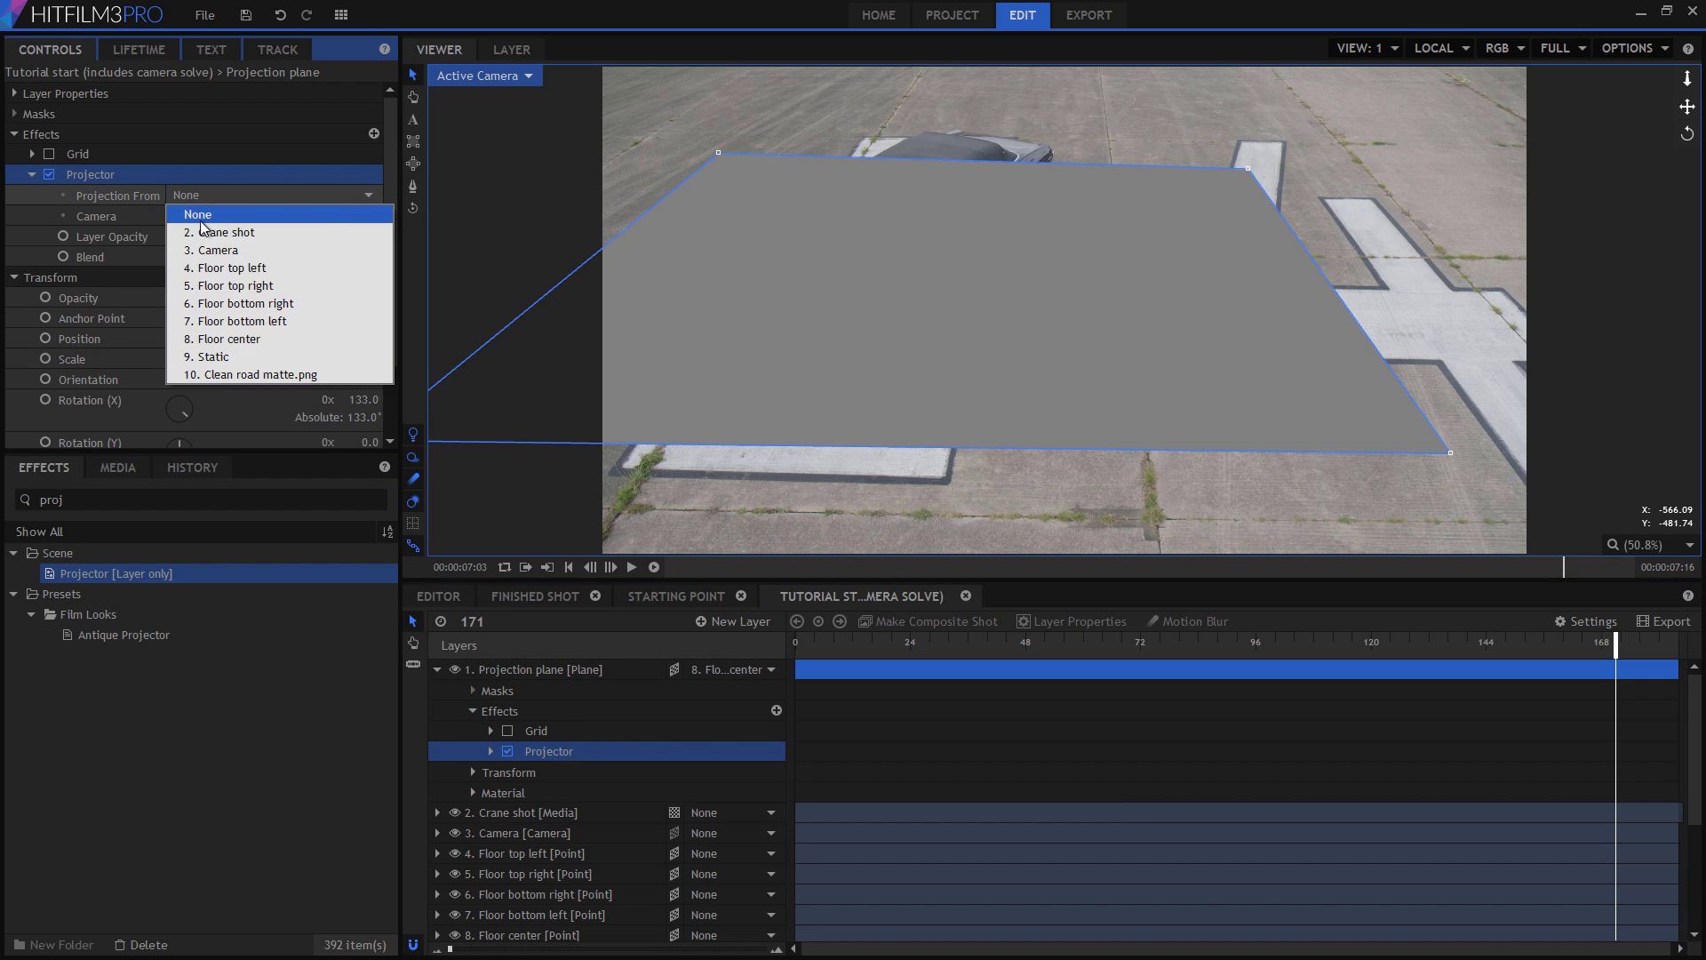
pyautogui.click(237, 375)
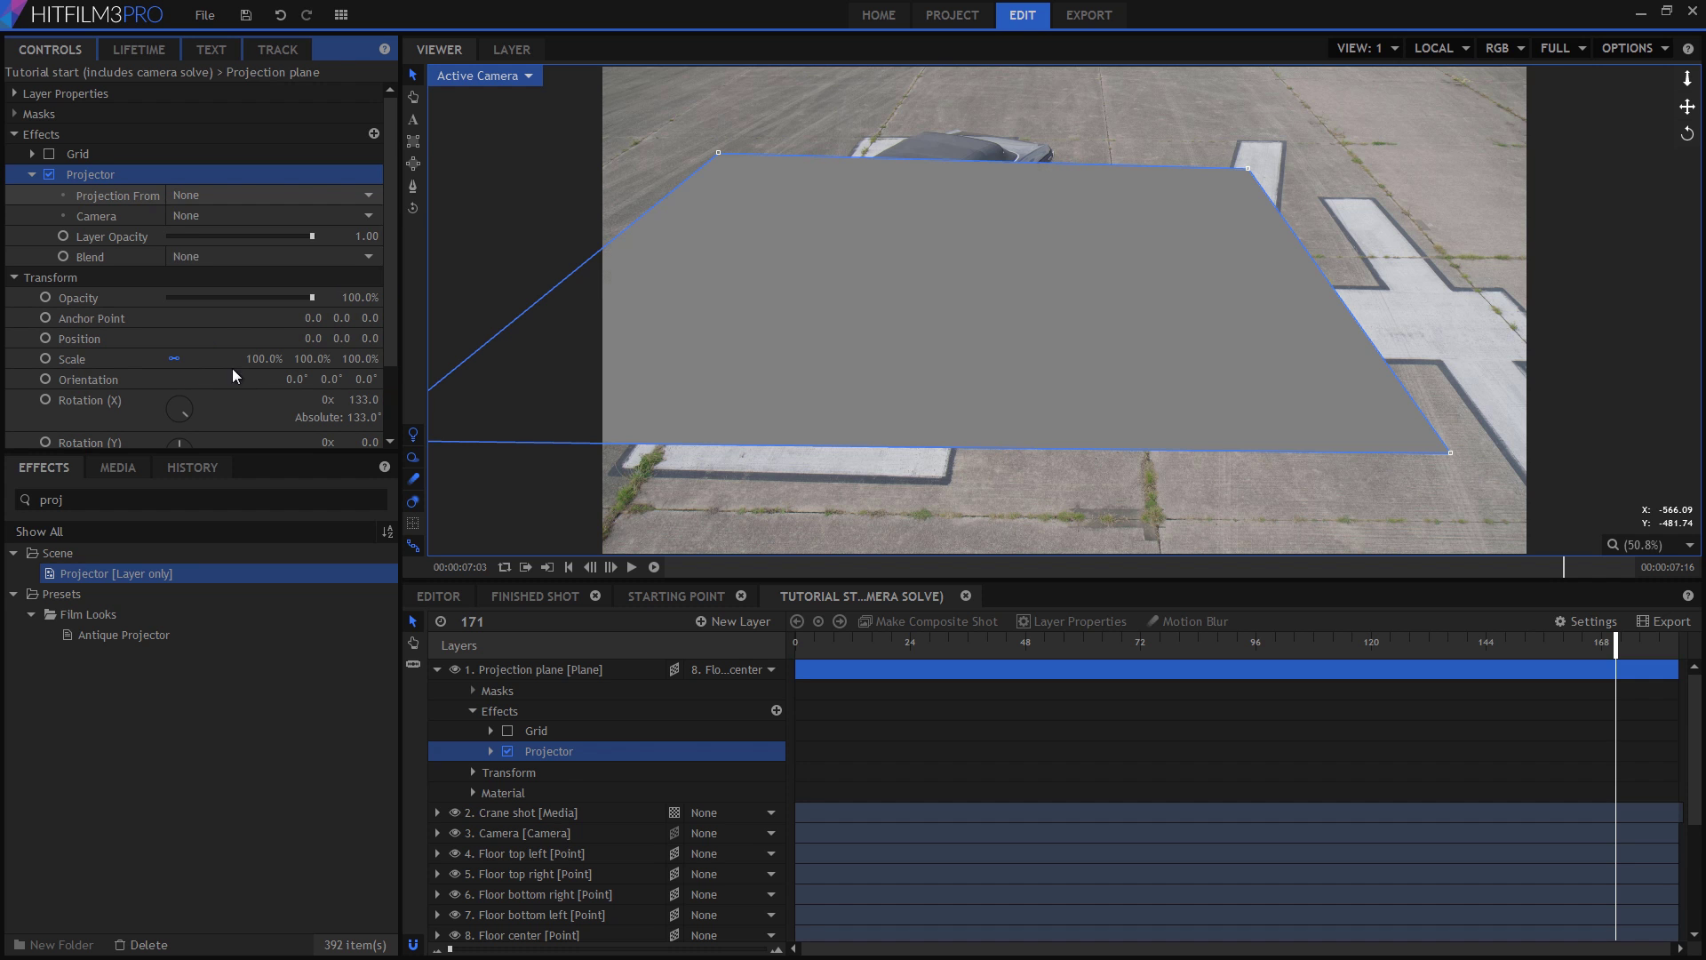
pyautogui.click(216, 215)
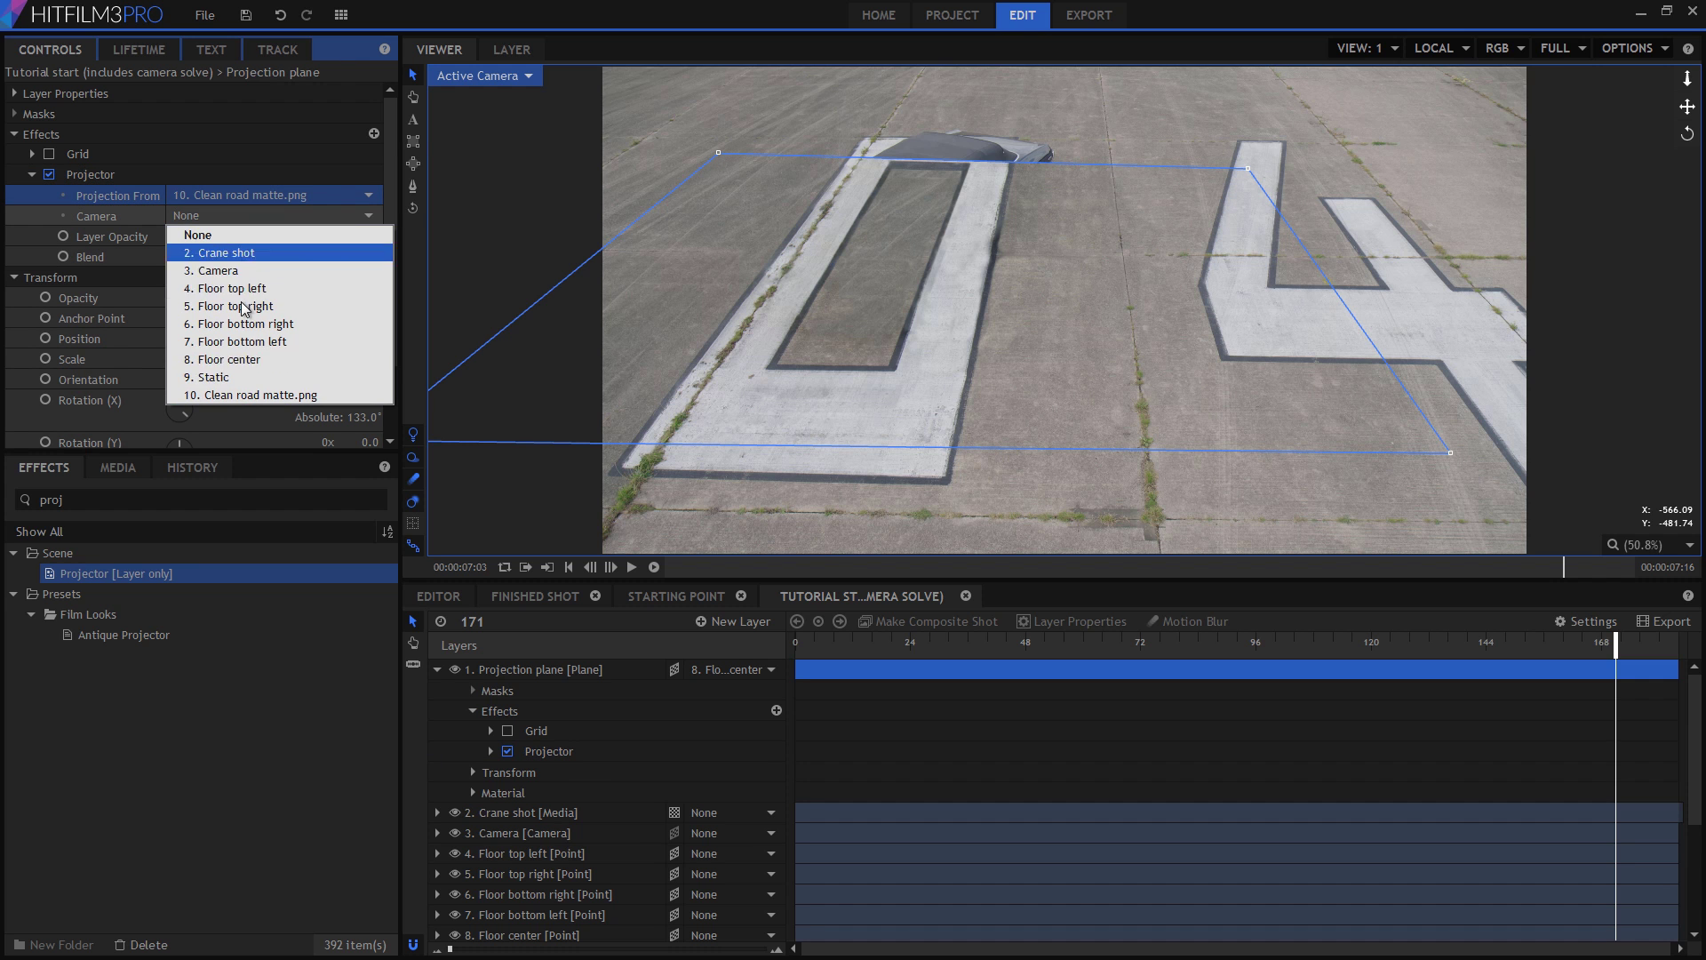
pyautogui.click(249, 388)
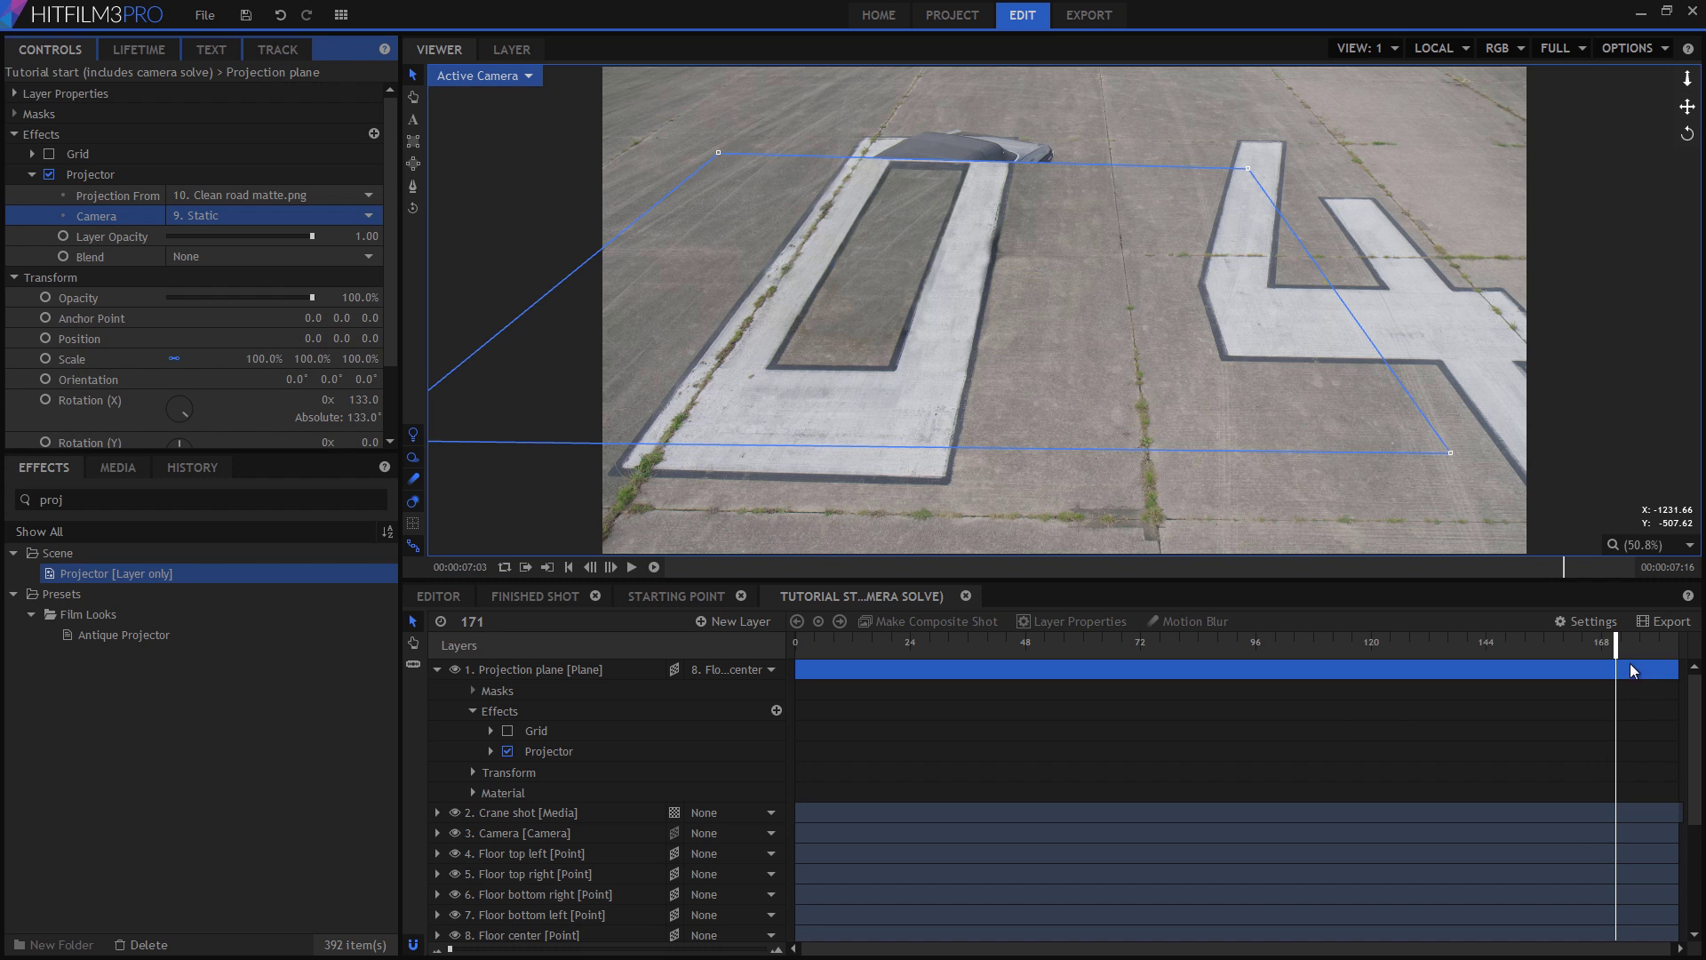
pyautogui.moveTo(1622, 655)
pyautogui.mouseDown()
pyautogui.moveTo(805, 654)
pyautogui.moveTo(1662, 628)
pyautogui.moveTo(973, 642)
pyautogui.moveTo(1398, 620)
pyautogui.moveTo(1616, 642)
pyautogui.mouseUp()
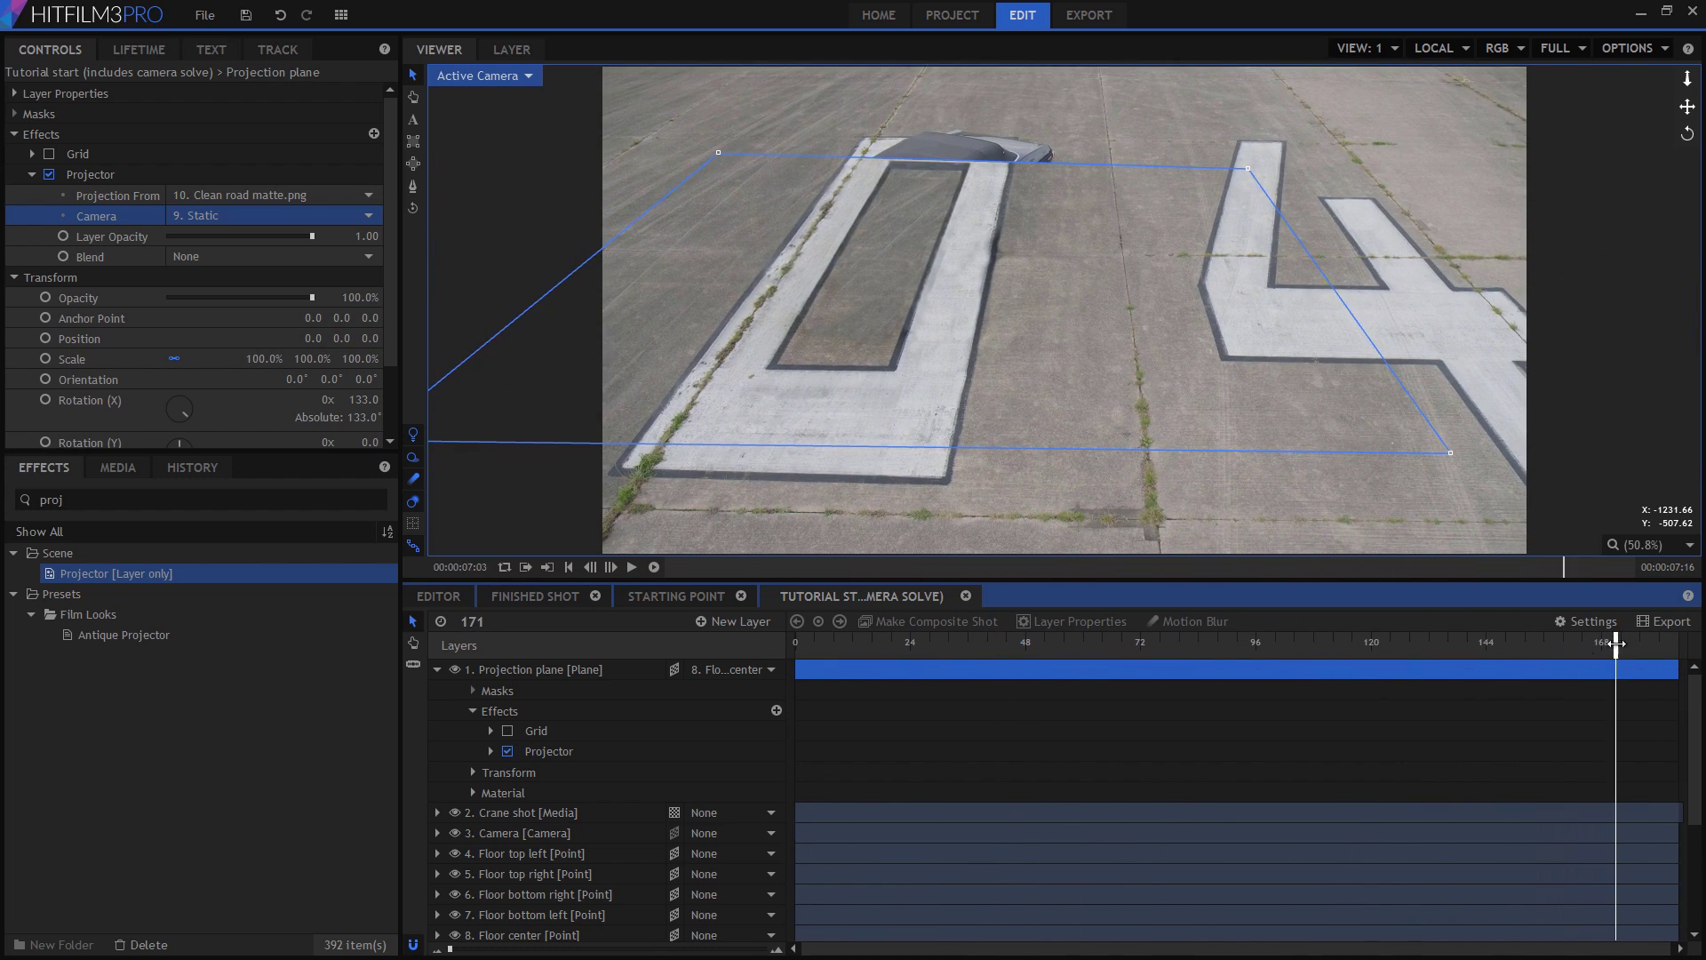
# Reposition the Projection plane to about -880.1, -740.2, -793.8 and scale it to about 83.7% by 157% to cover the car
pyautogui.click(504, 676)
pyautogui.moveTo(976, 243); pyautogui.dragTo(988, 119)
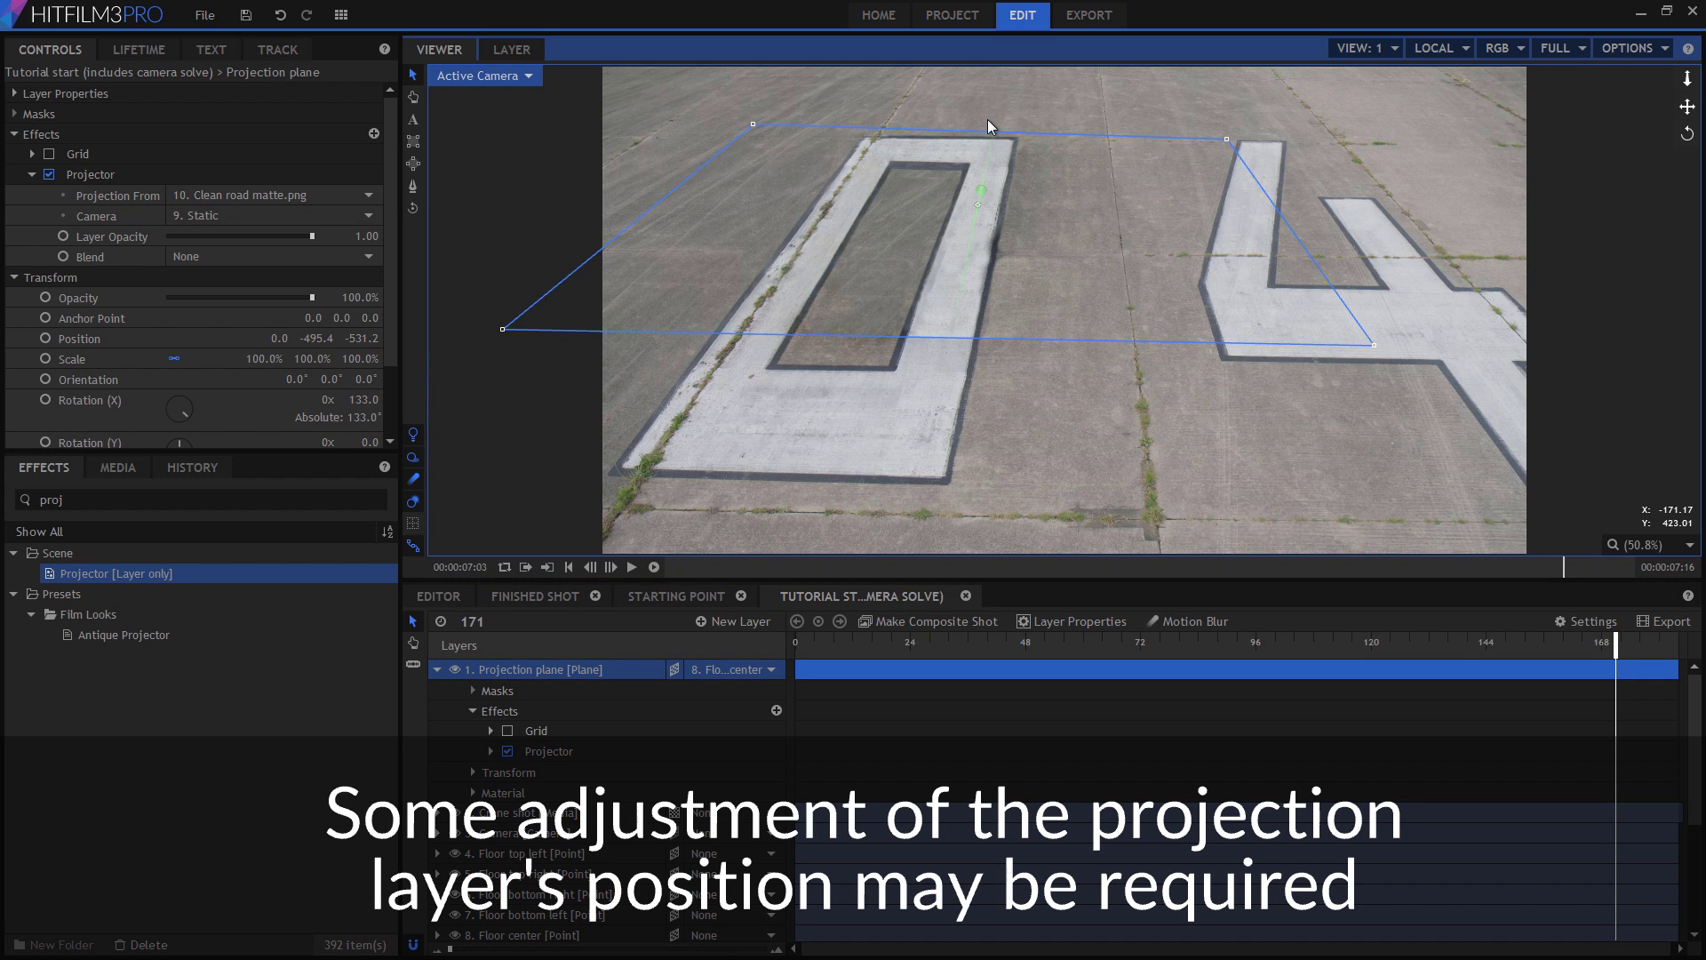
pyautogui.moveTo(1615, 646); pyautogui.dragTo(1492, 662)
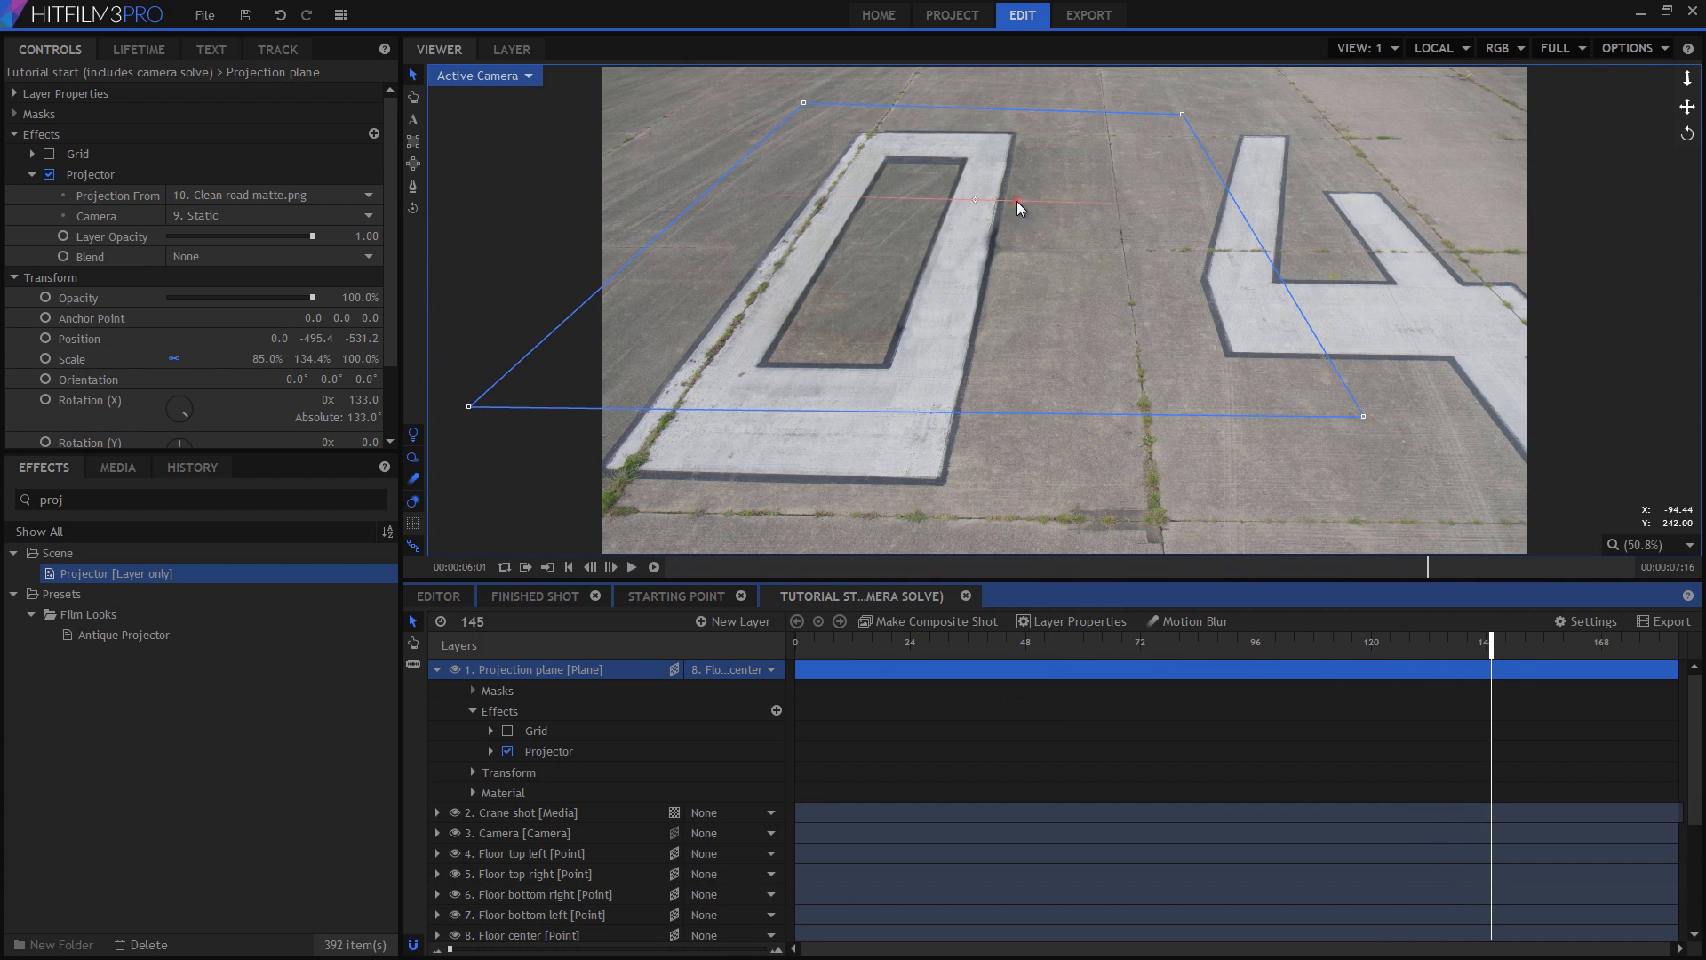
pyautogui.moveTo(1019, 208); pyautogui.dragTo(893, 151)
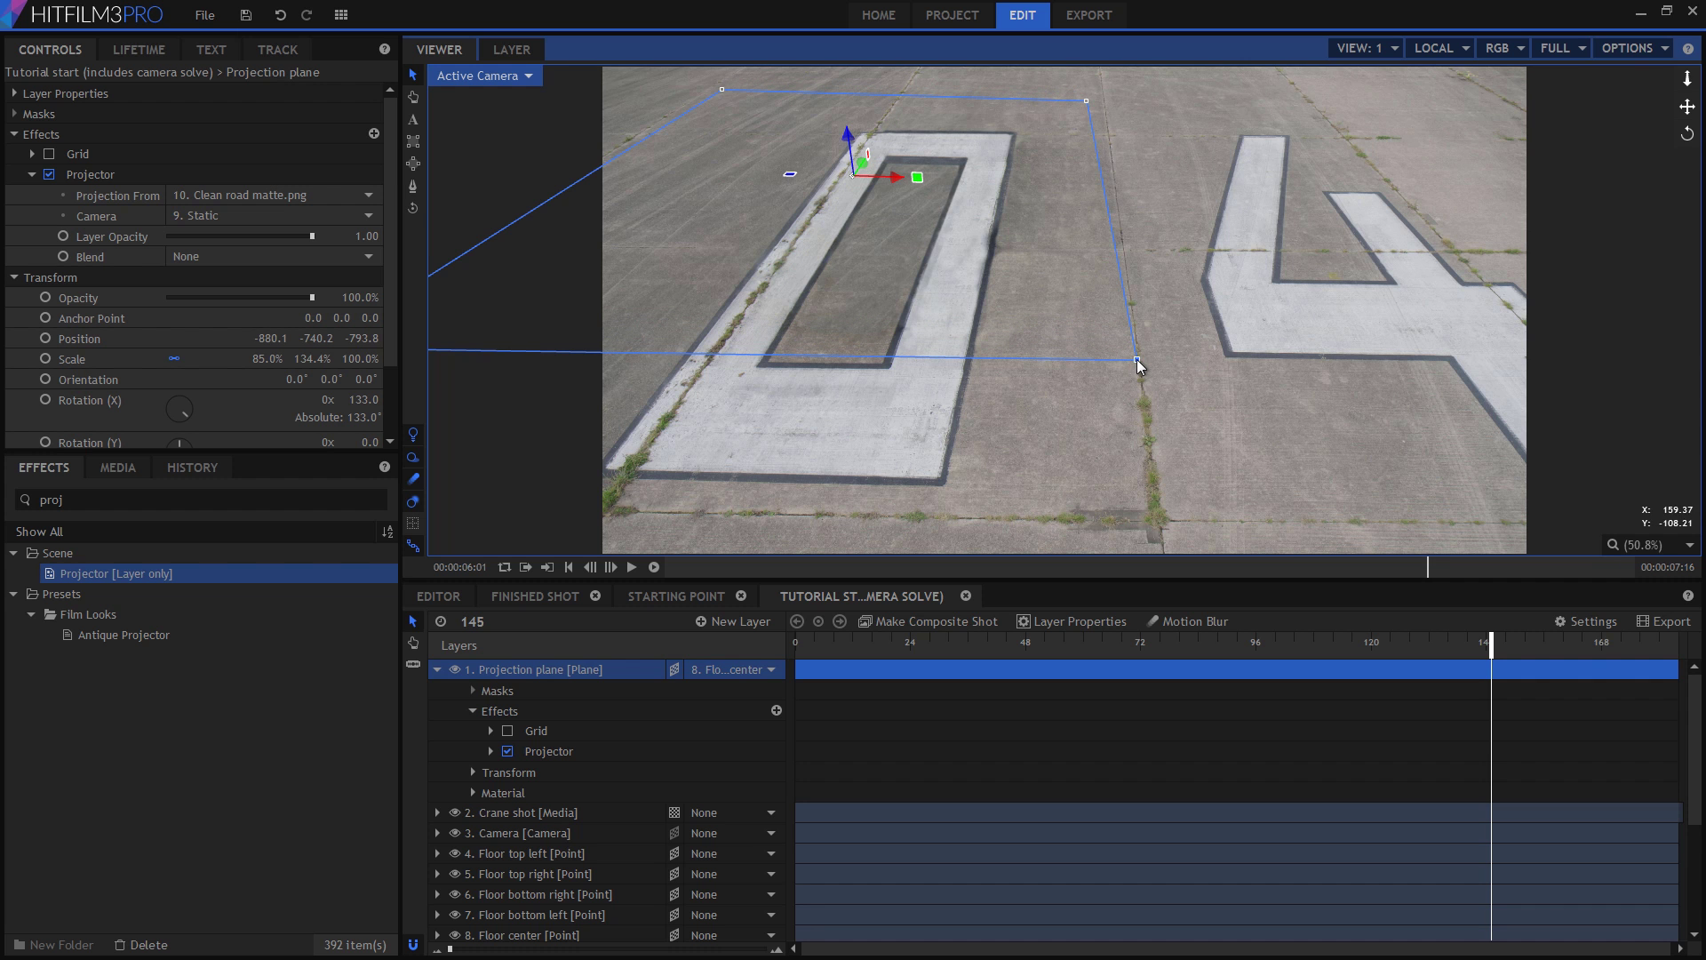
pyautogui.moveTo(1138, 361); pyautogui.dragTo(1140, 412)
# Keyframe the Projection plane's opacity from 0% at frame 105 to 100% at frame 170
pyautogui.click(1299, 642)
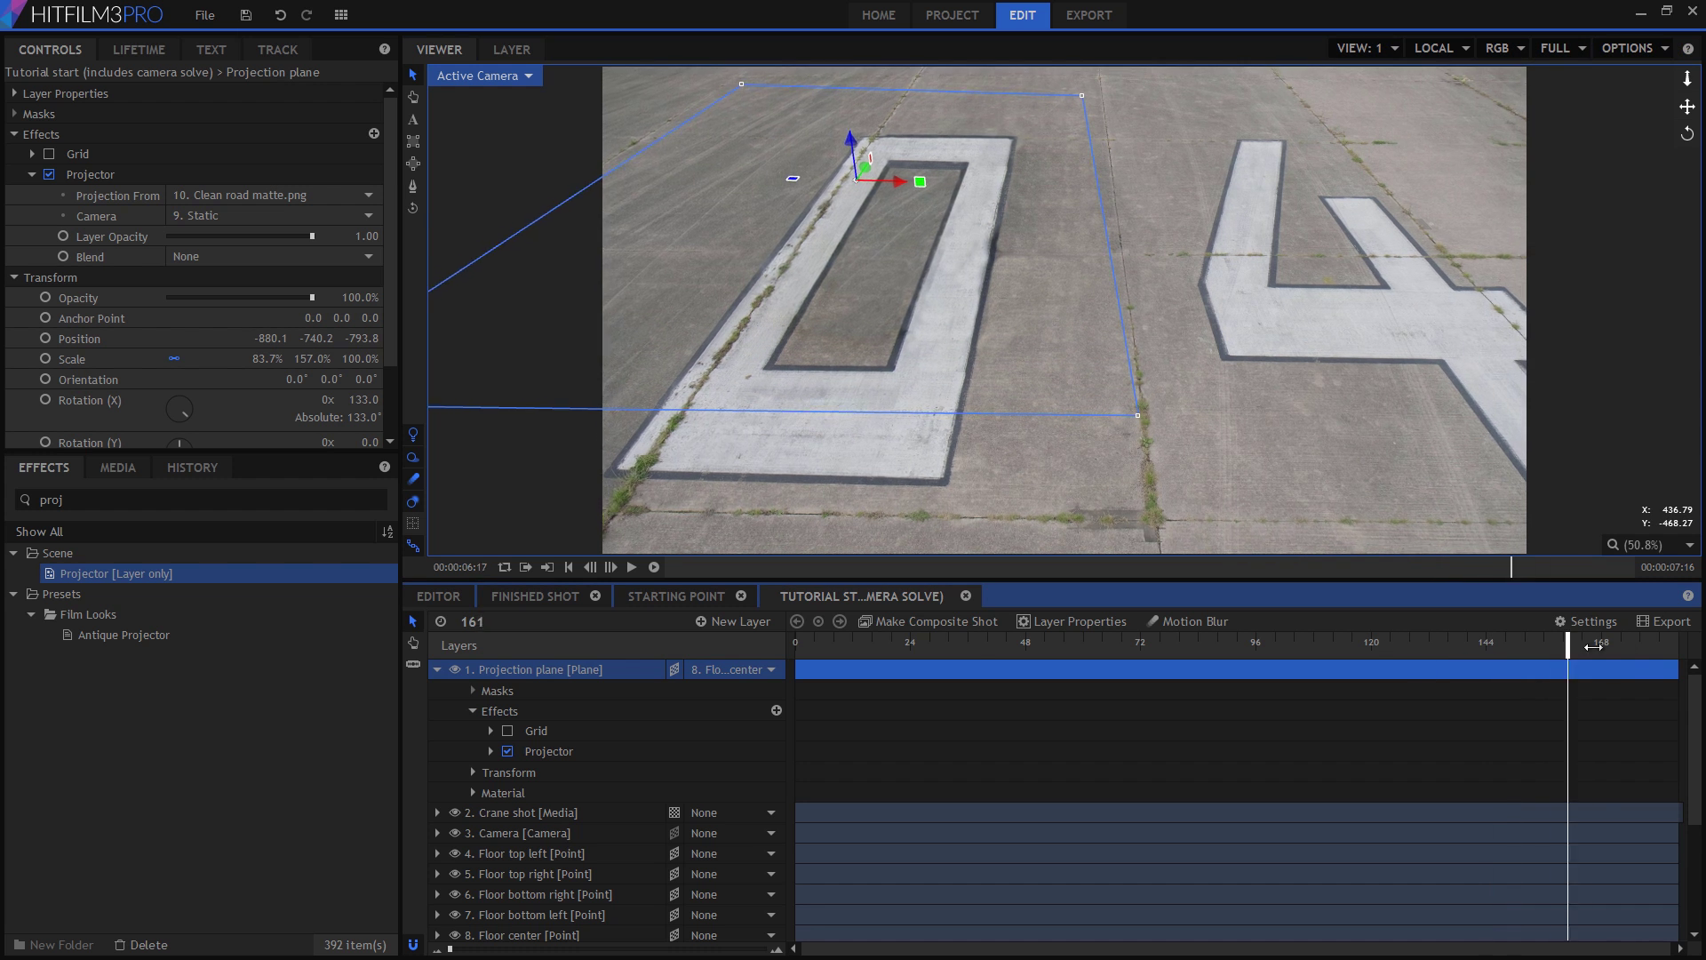
pyautogui.click(473, 772)
pyautogui.click(504, 793)
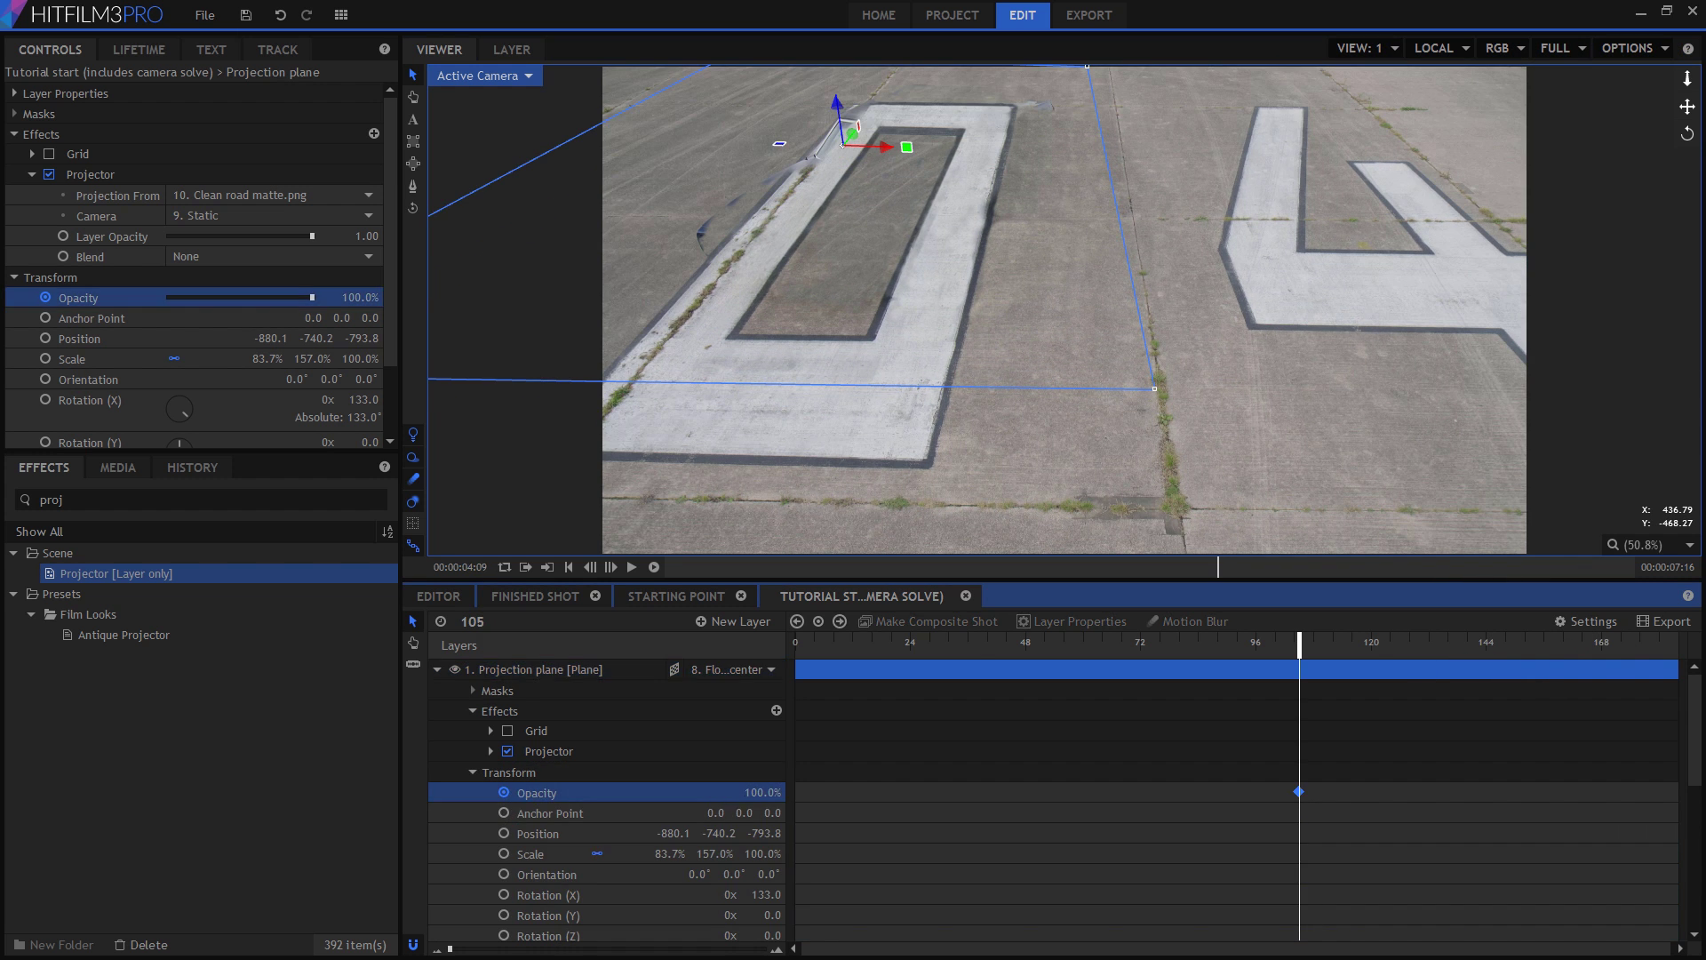
pyautogui.click(747, 792)
pyautogui.write('0')
pyautogui.press('Return')
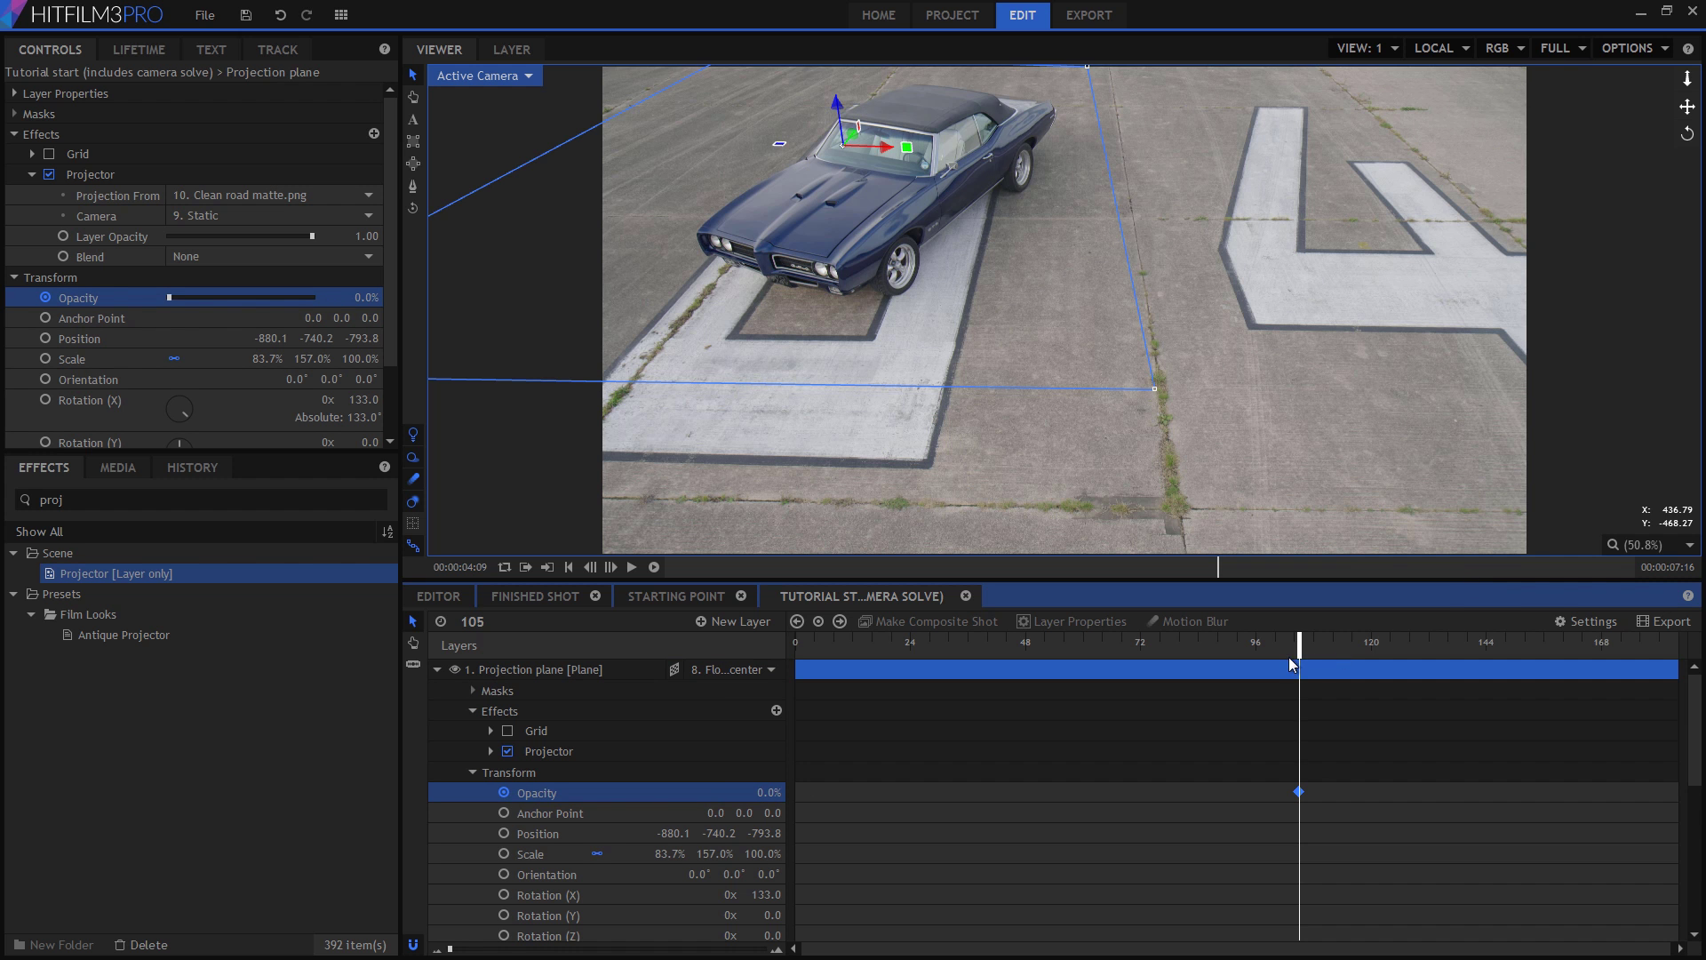
pyautogui.moveTo(1299, 646); pyautogui.dragTo(1611, 646)
pyautogui.moveTo(766, 791); pyautogui.dragTo(808, 792)
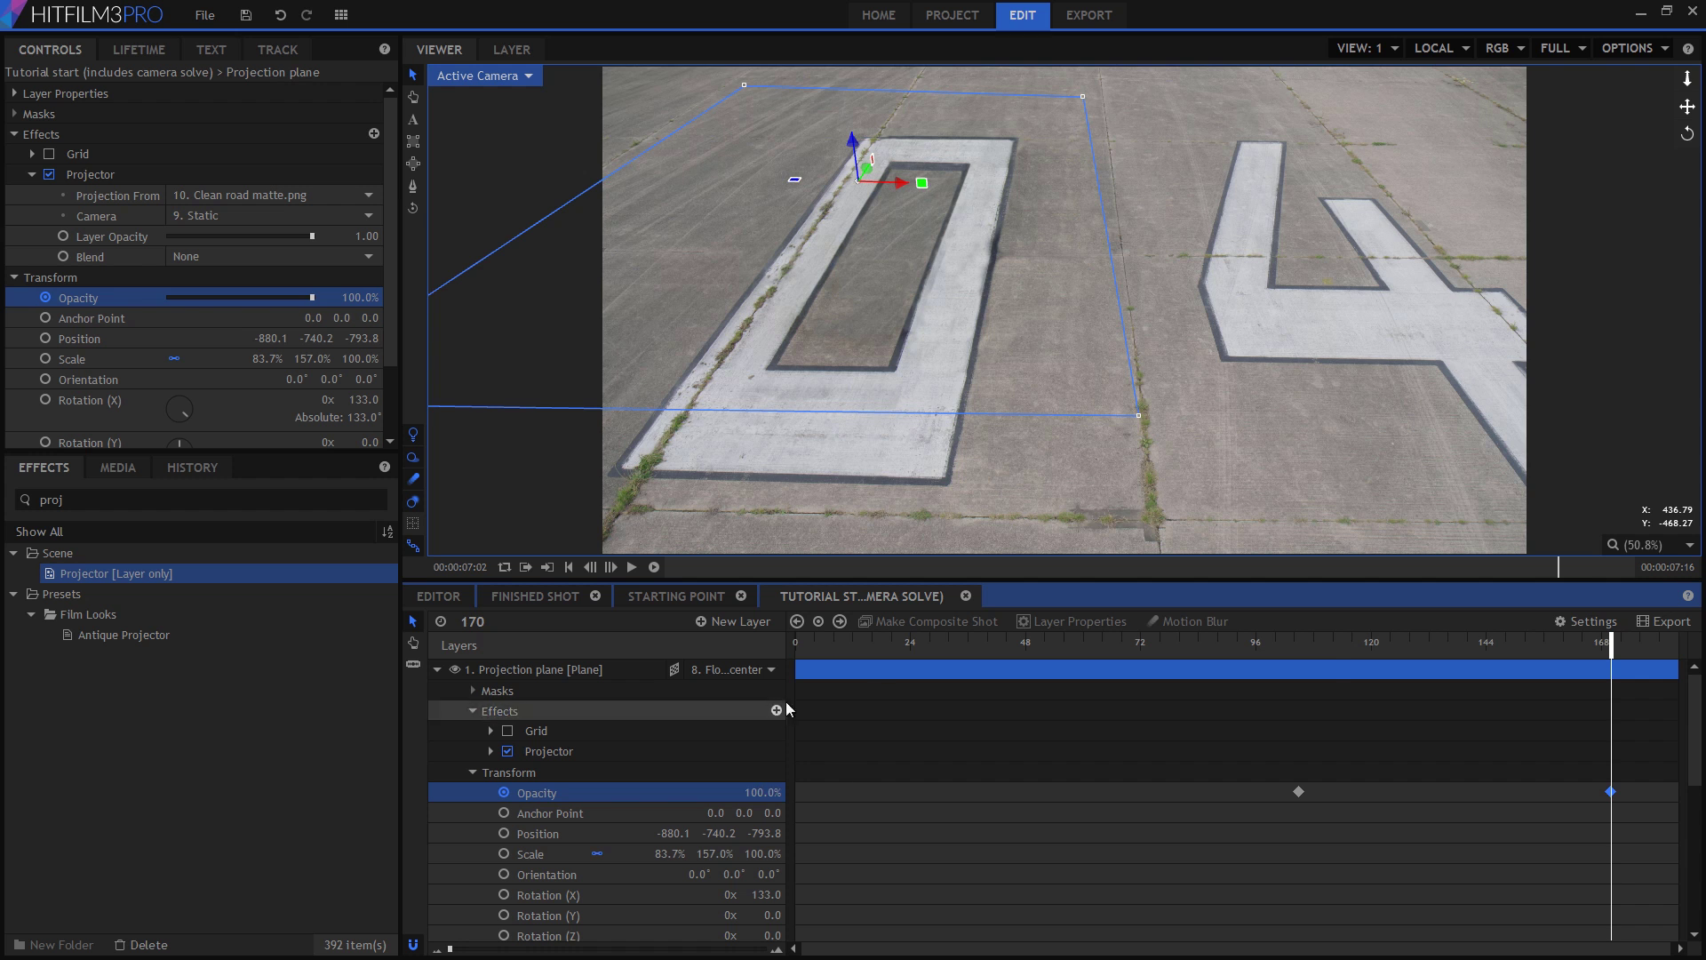
# Preview the fade, then move the 0% opacity keyframe to about frame 44 and the 100% one to about frame 135
pyautogui.click(1275, 641)
pyautogui.moveTo(1284, 637); pyautogui.dragTo(1542, 667)
pyautogui.moveTo(1422, 643); pyautogui.dragTo(1044, 658)
pyautogui.moveTo(1298, 794); pyautogui.dragTo(995, 793)
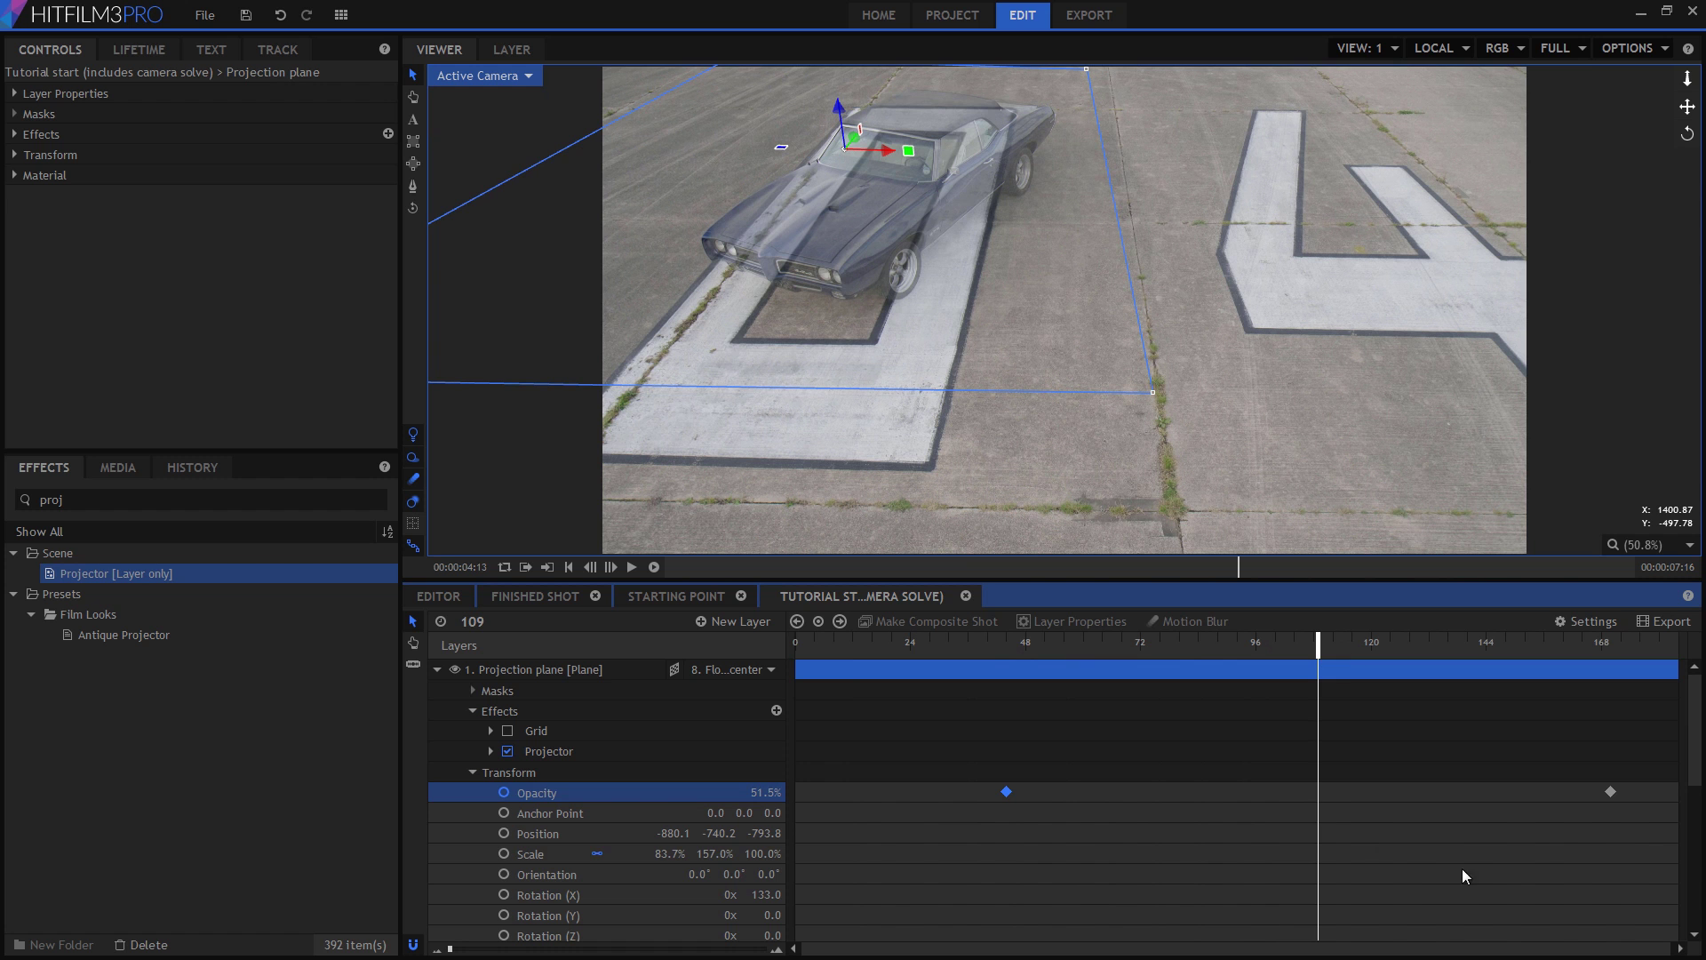
pyautogui.moveTo(1612, 791); pyautogui.dragTo(1443, 798)
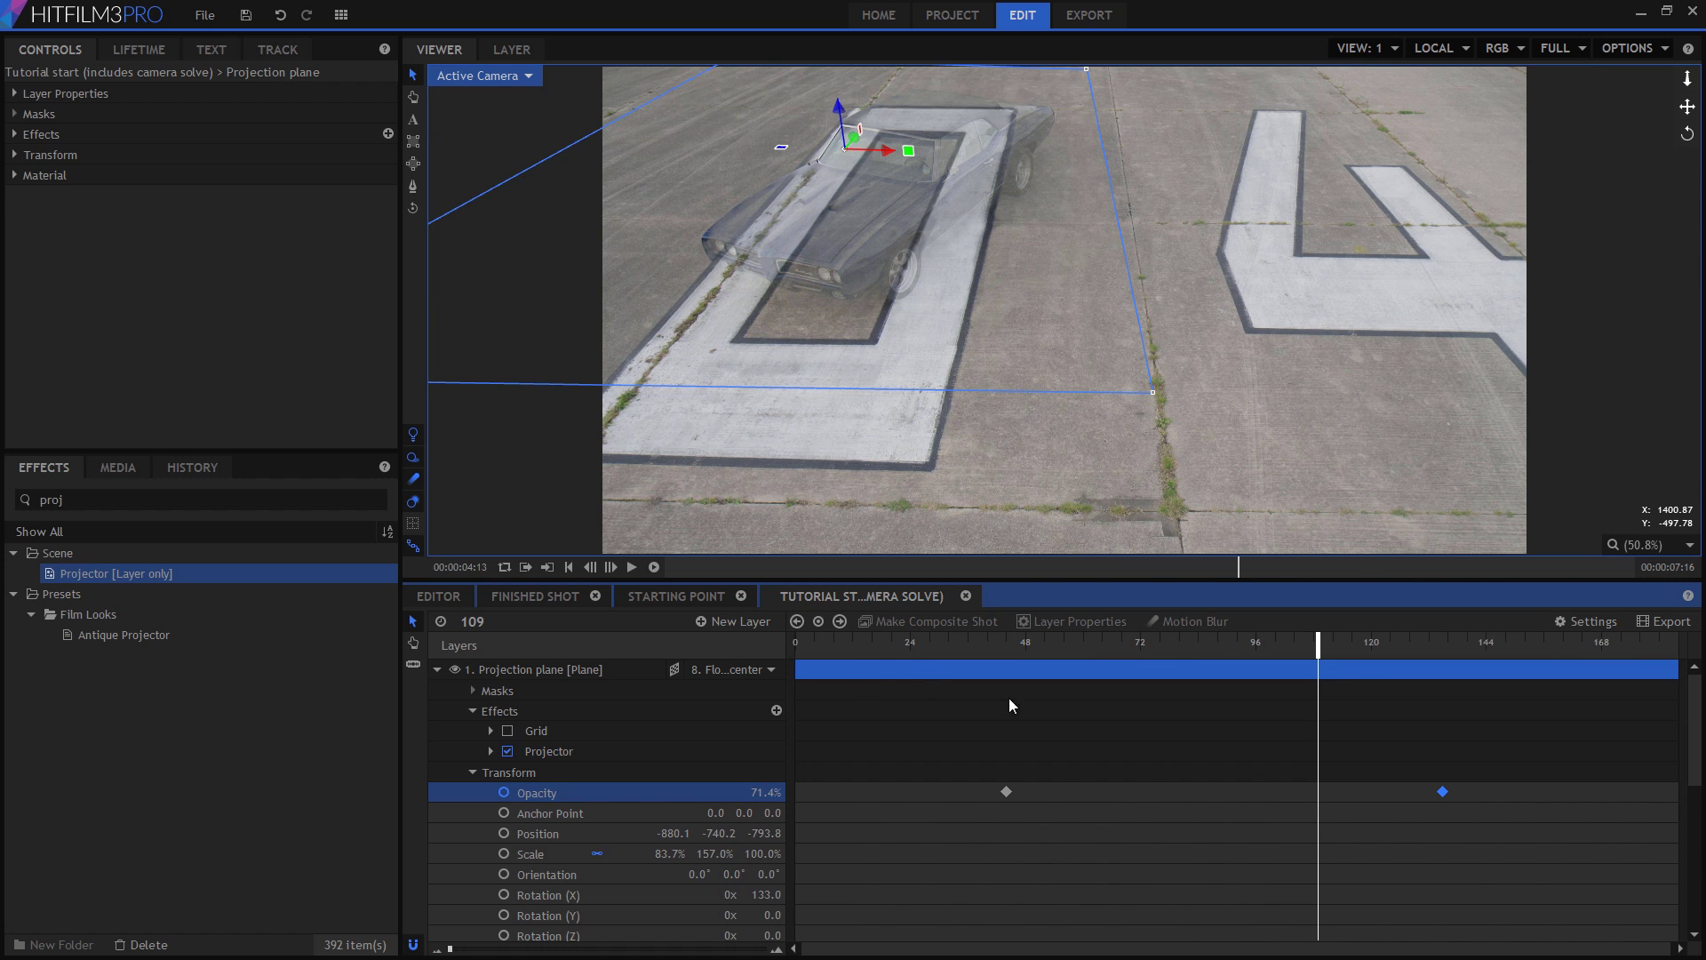
pyautogui.moveTo(874, 640); pyautogui.dragTo(1566, 778)
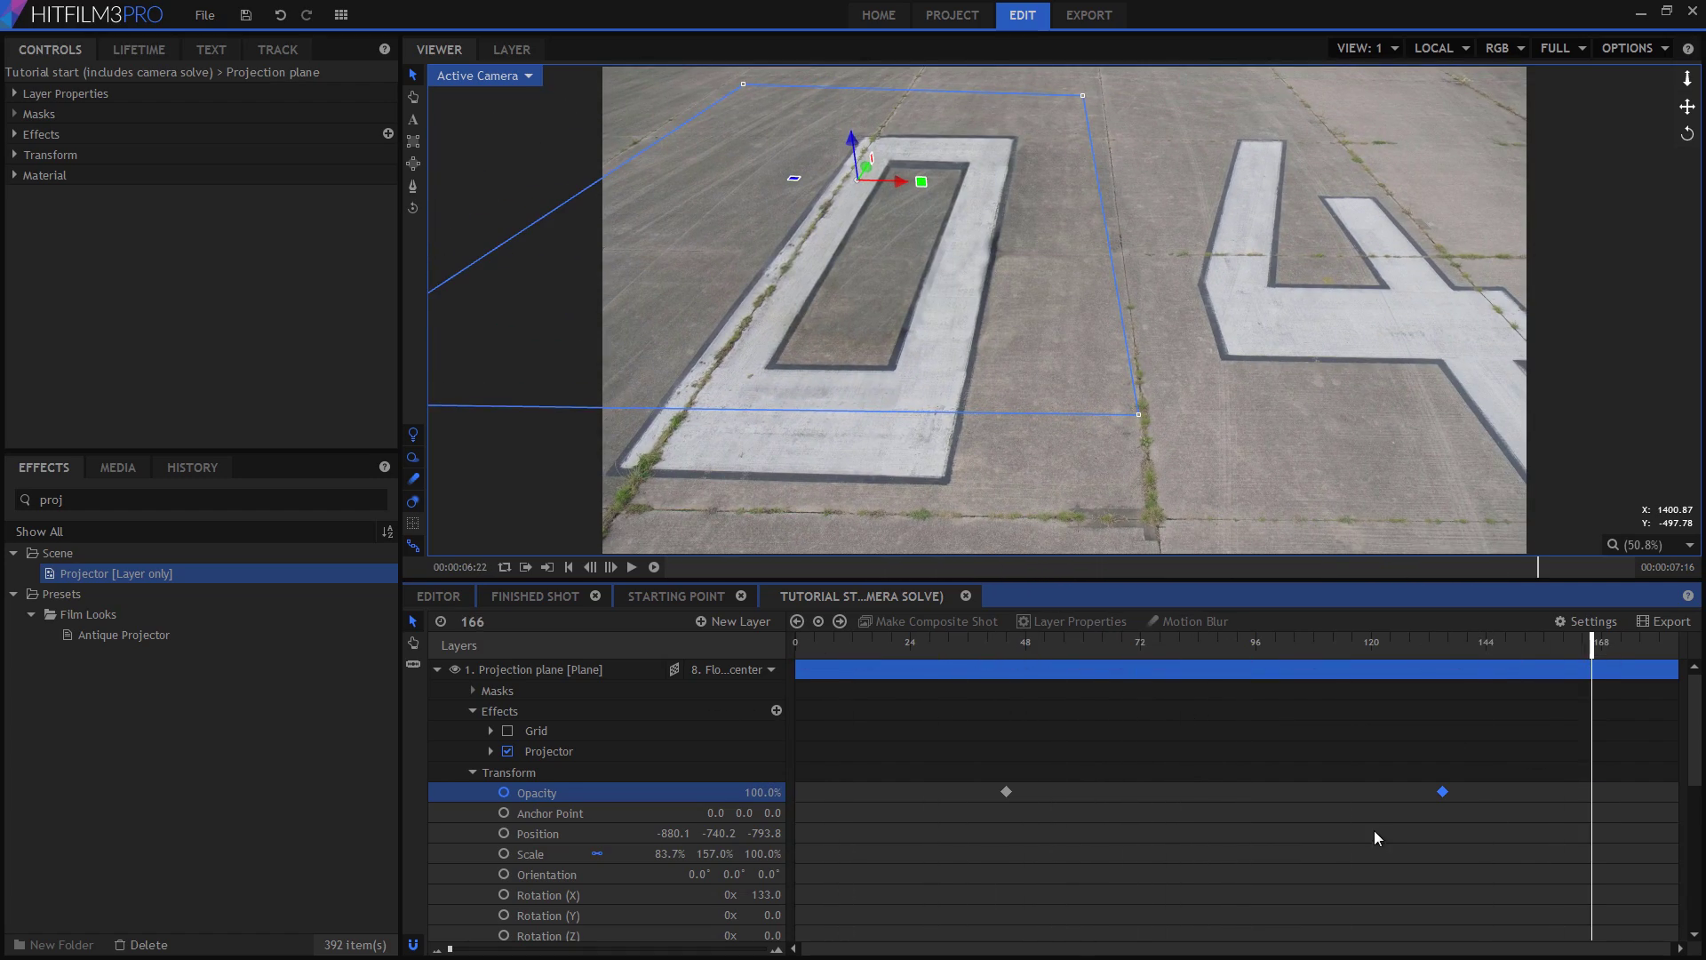